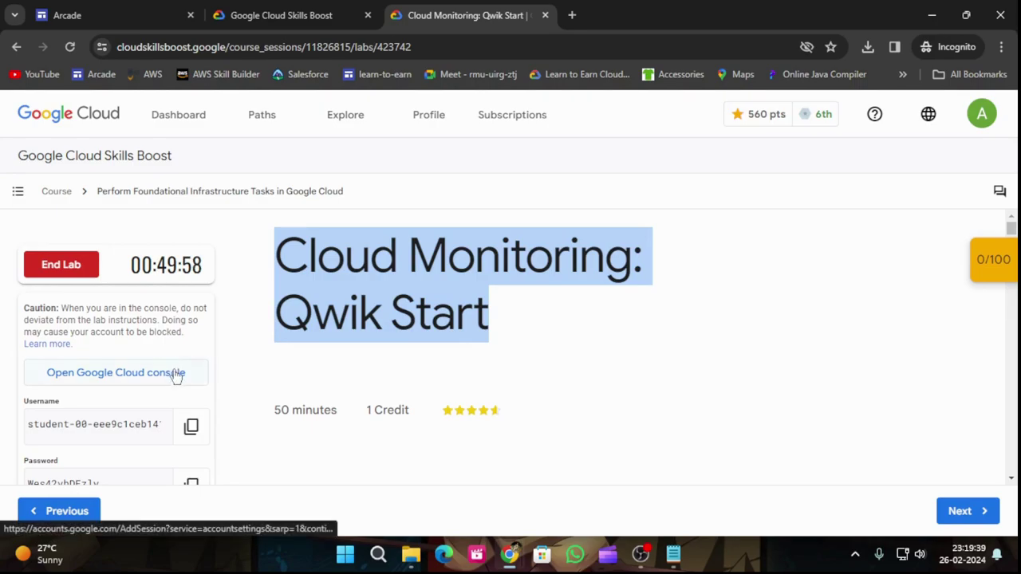
Step: Sign in to the lab's Google Cloud console with the lab username and password
{"action": "key", "text": "ctrl+v"}
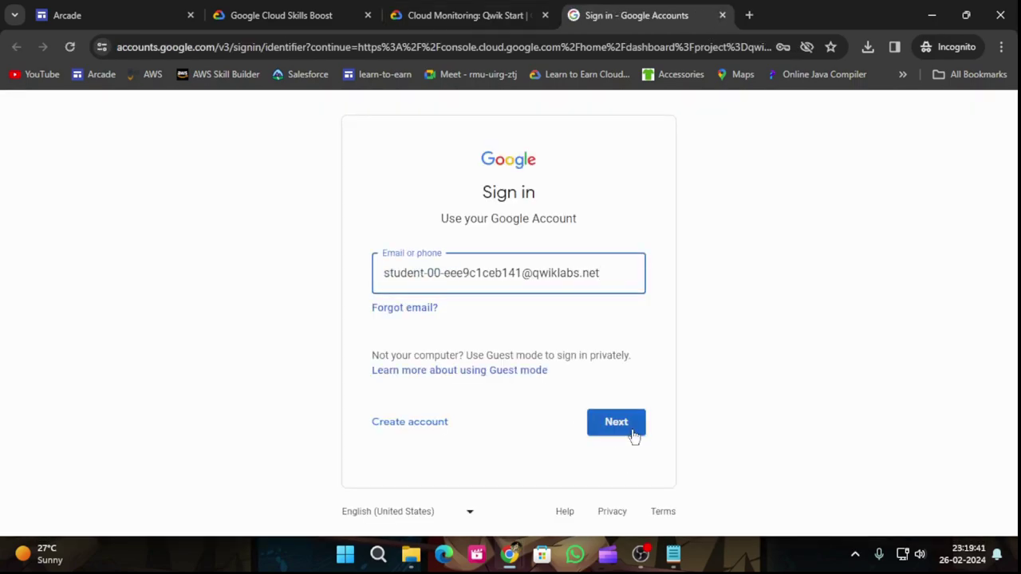
{"action": "left_click", "coordinate": [632, 431]}
{"action": "left_click", "coordinate": [444, 12]}
{"action": "scroll", "coordinate": [167, 419], "scroll_direction": "down", "scroll_amount": 2}
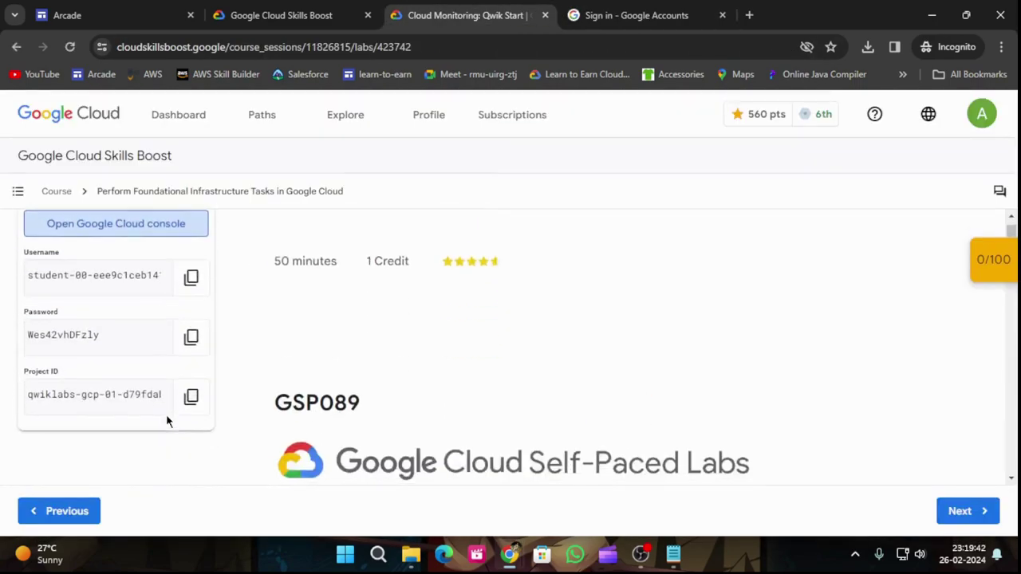
{"action": "left_click", "coordinate": [190, 336]}
{"action": "left_click", "coordinate": [639, 15]}
{"action": "key", "text": "ctrl+v"}
{"action": "left_click", "coordinate": [632, 404]}
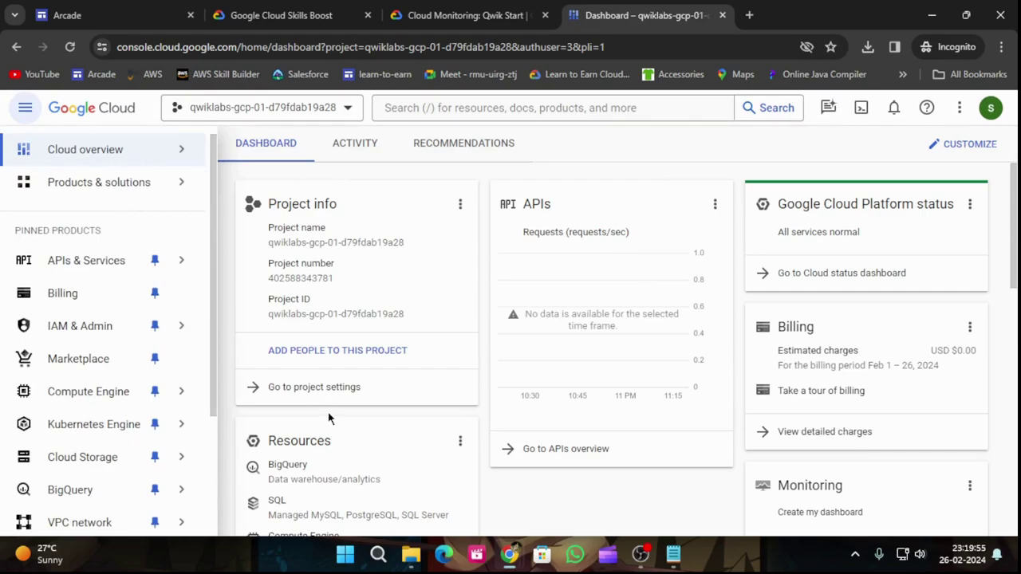
Step: Copy the gcloud region and zone commands from the lab's Set your region and zone section
{"action": "scroll", "coordinate": [339, 403], "scroll_direction": "down", "scroll_amount": 3}
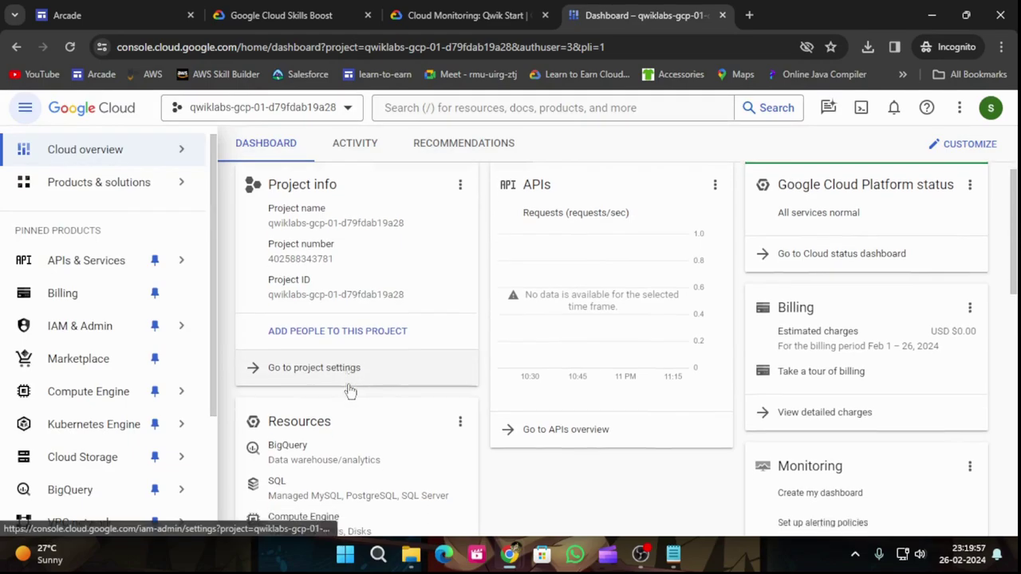
{"action": "left_click", "coordinate": [435, 12]}
{"action": "scroll", "coordinate": [485, 337], "scroll_direction": "down", "scroll_amount": 12}
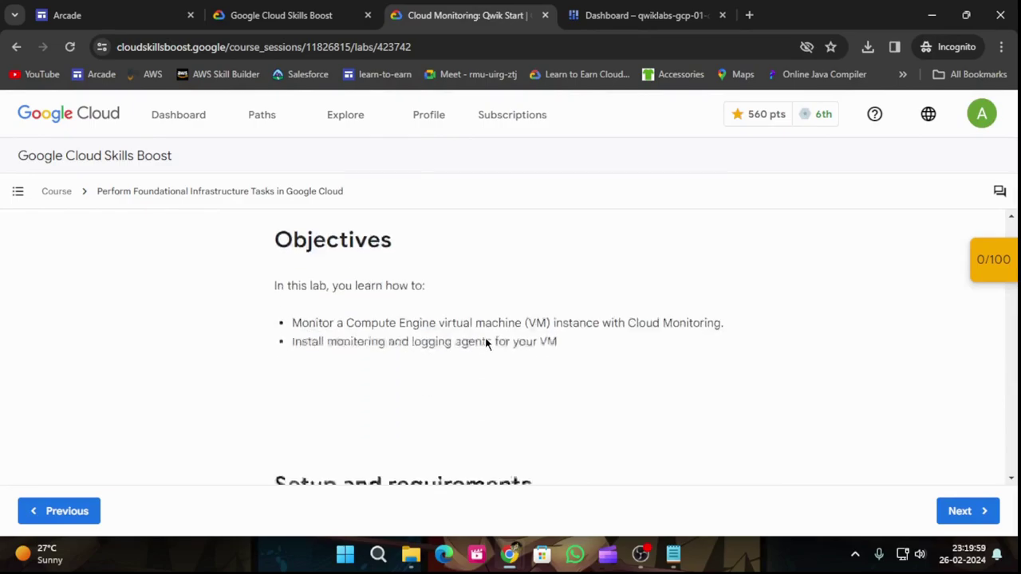
{"action": "scroll", "coordinate": [577, 335], "scroll_direction": "down", "scroll_amount": 3}
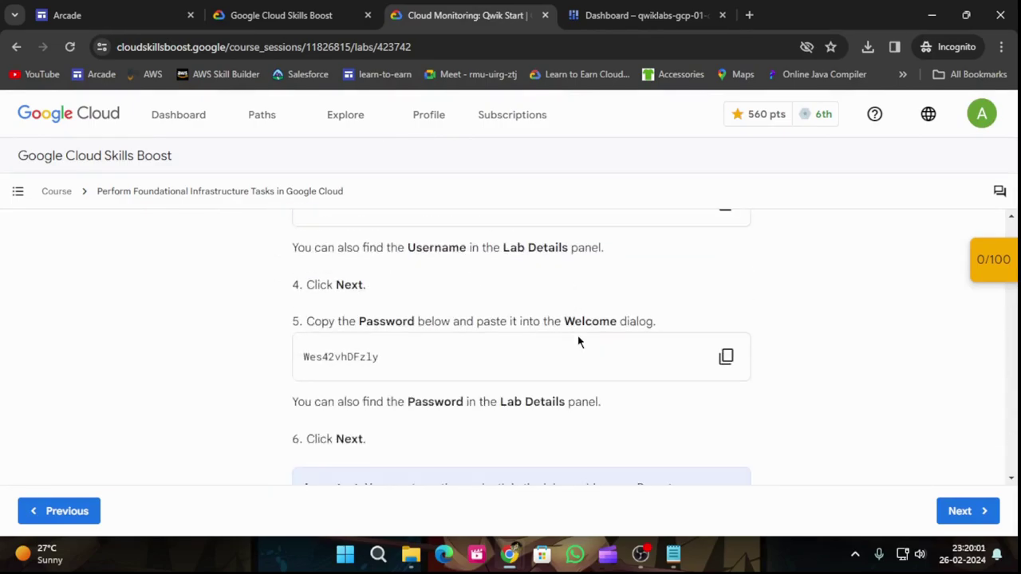
{"action": "scroll", "coordinate": [580, 343], "scroll_direction": "down", "scroll_amount": 15}
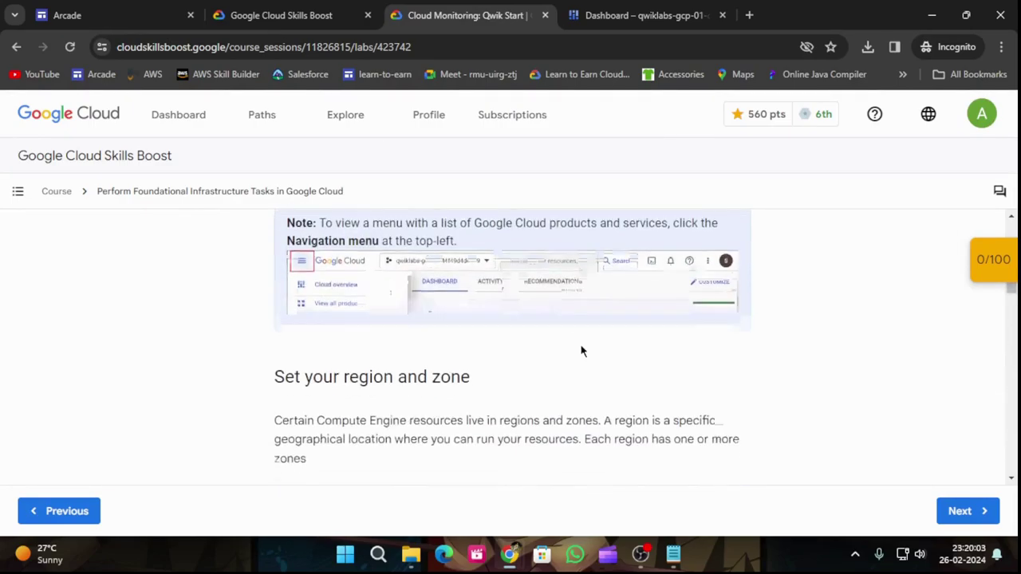
{"action": "scroll", "coordinate": [580, 349], "scroll_direction": "up", "scroll_amount": 1}
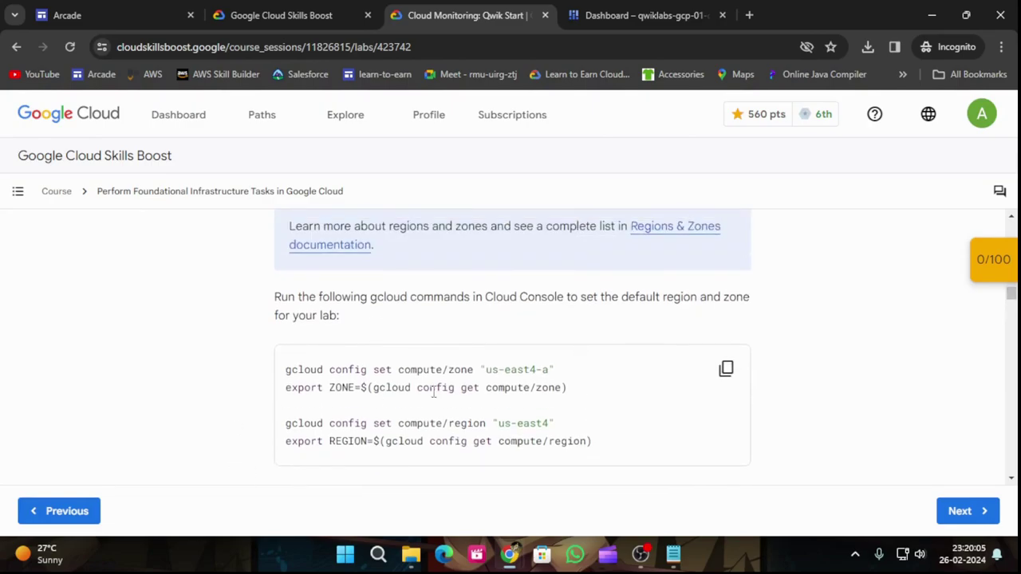
{"action": "scroll", "coordinate": [486, 417], "scroll_direction": "up", "scroll_amount": 3}
{"action": "scroll", "coordinate": [491, 416], "scroll_direction": "down", "scroll_amount": 3}
{"action": "left_click", "coordinate": [730, 371]}
{"action": "scroll", "coordinate": [709, 375], "scroll_direction": "down", "scroll_amount": 5}
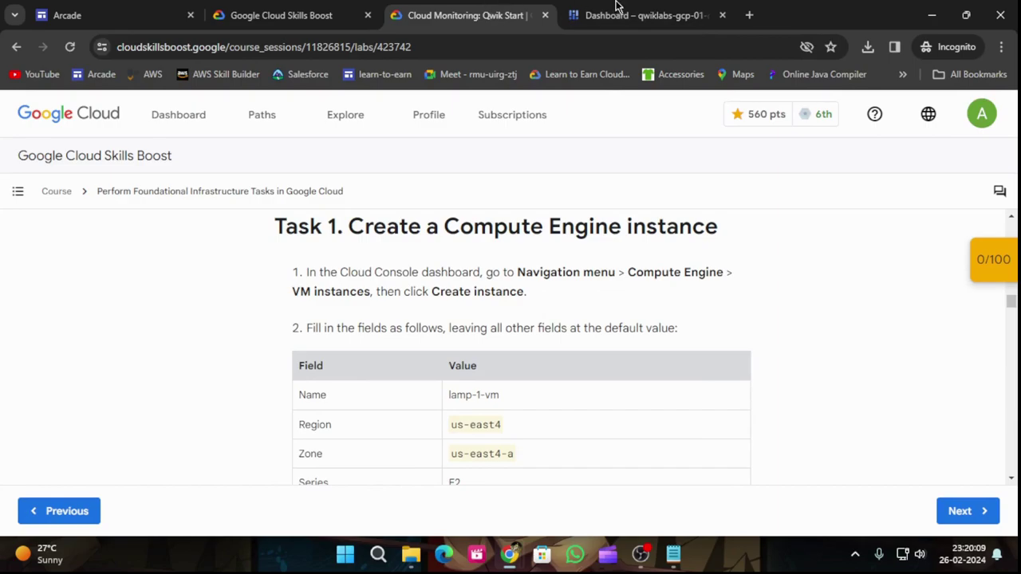
{"action": "left_click", "coordinate": [630, 10]}
Step: Open an enlarged Cloud Shell terminal and dismiss the usage quota tip
{"action": "left_click", "coordinate": [859, 109]}
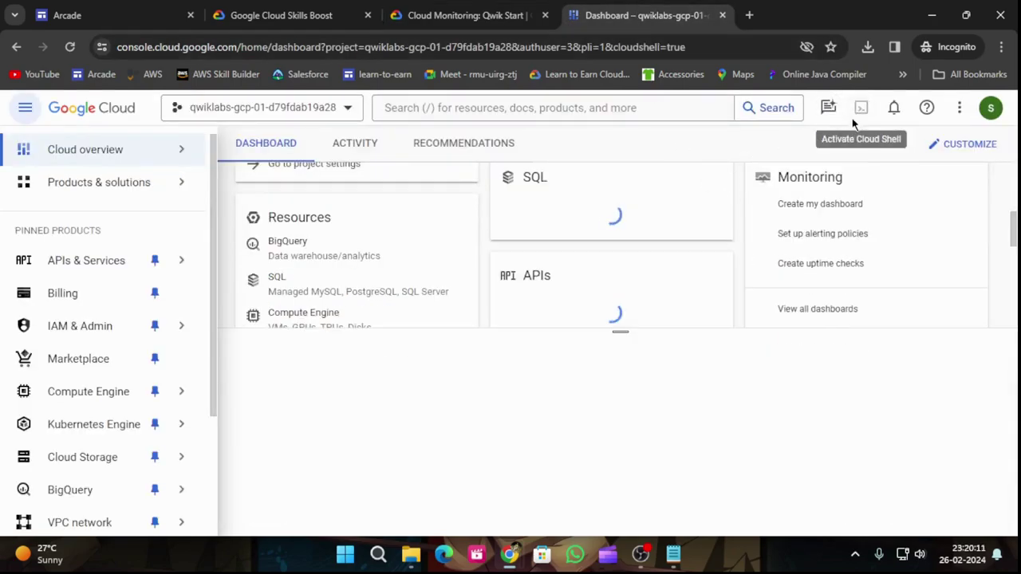
{"action": "left_click_drag", "start_coordinate": [620, 333], "coordinate": [641, 228]}
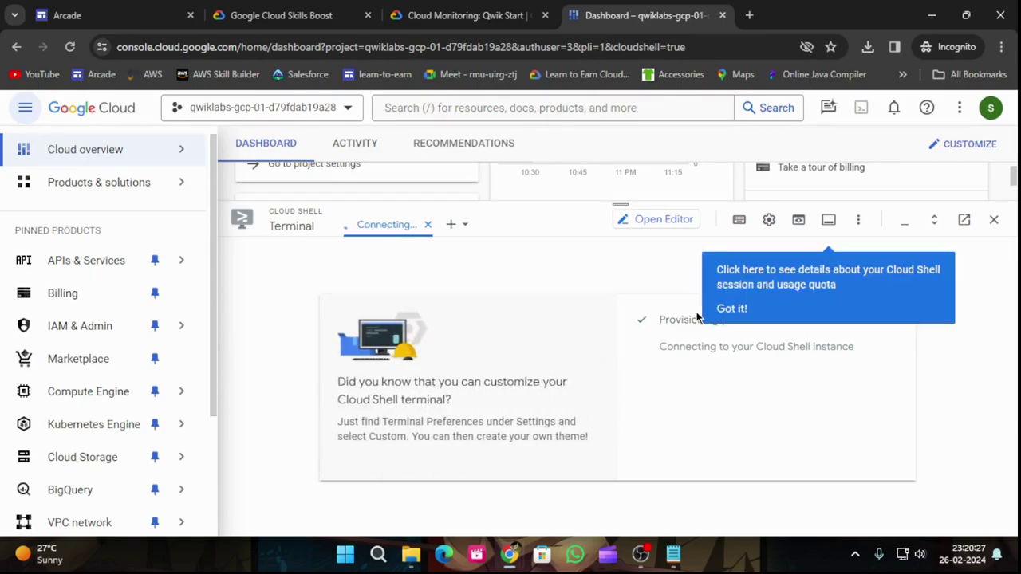
{"action": "left_click", "coordinate": [732, 309]}
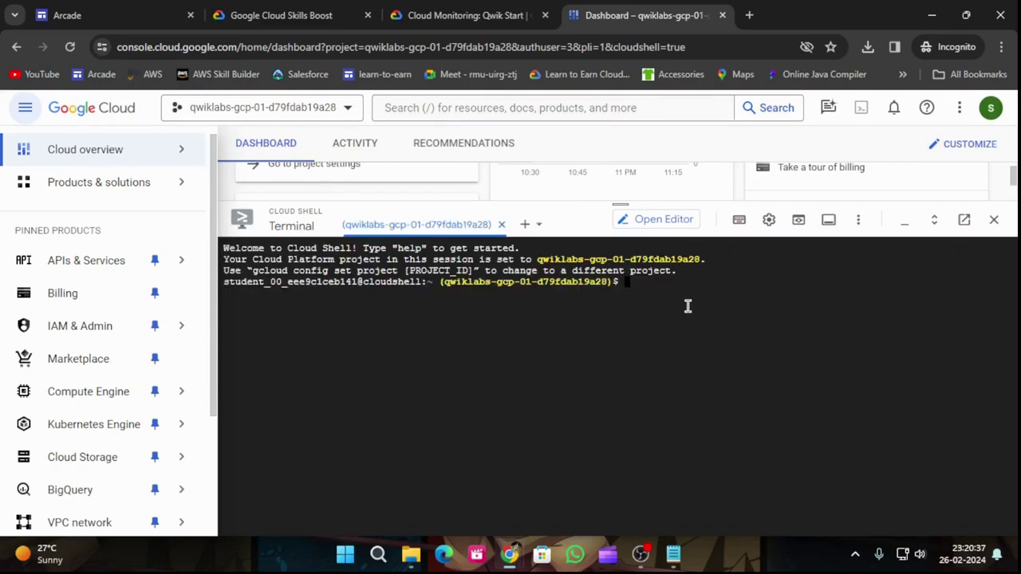
Step: Run the gcloud commands setting zone us-east4-a and region us-east4, authorizing Cloud Shell
{"action": "key", "text": "ctrl+v"}
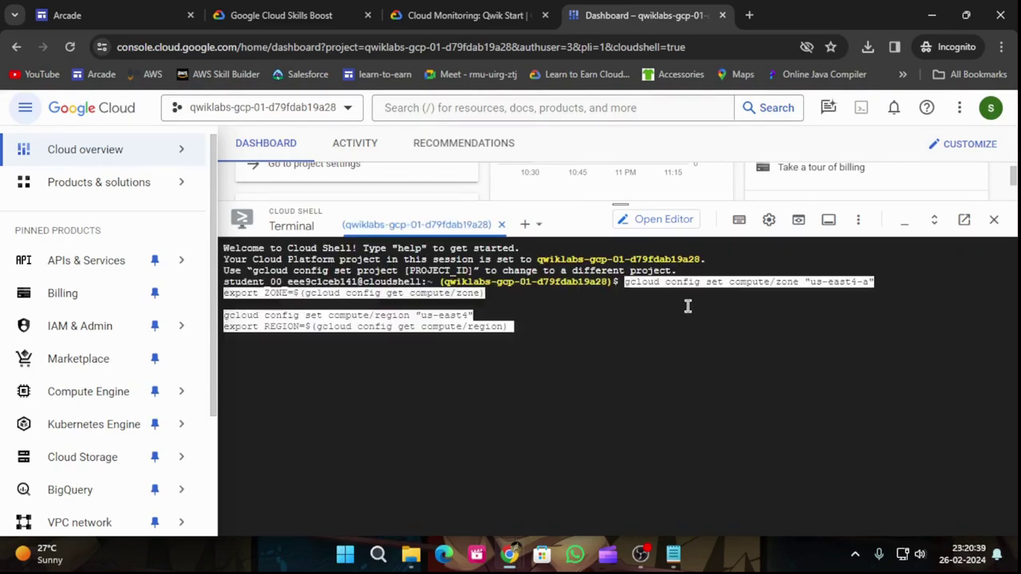
{"action": "key", "text": "Return"}
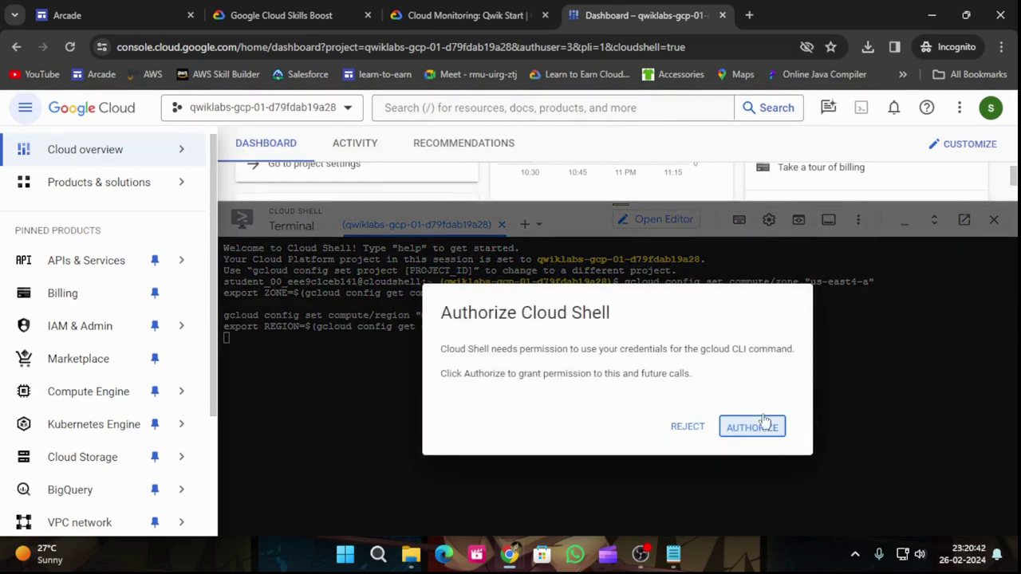
{"action": "left_click", "coordinate": [761, 426]}
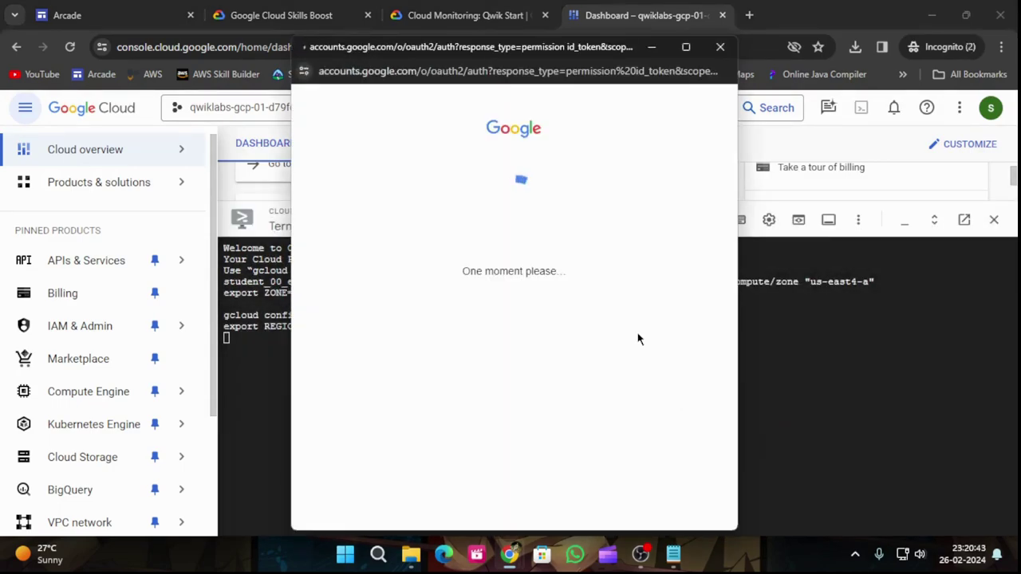
{"action": "left_click", "coordinate": [474, 14]}
{"action": "scroll", "coordinate": [641, 307], "scroll_direction": "down", "scroll_amount": 3}
{"action": "scroll", "coordinate": [641, 310], "scroll_direction": "up", "scroll_amount": 2}
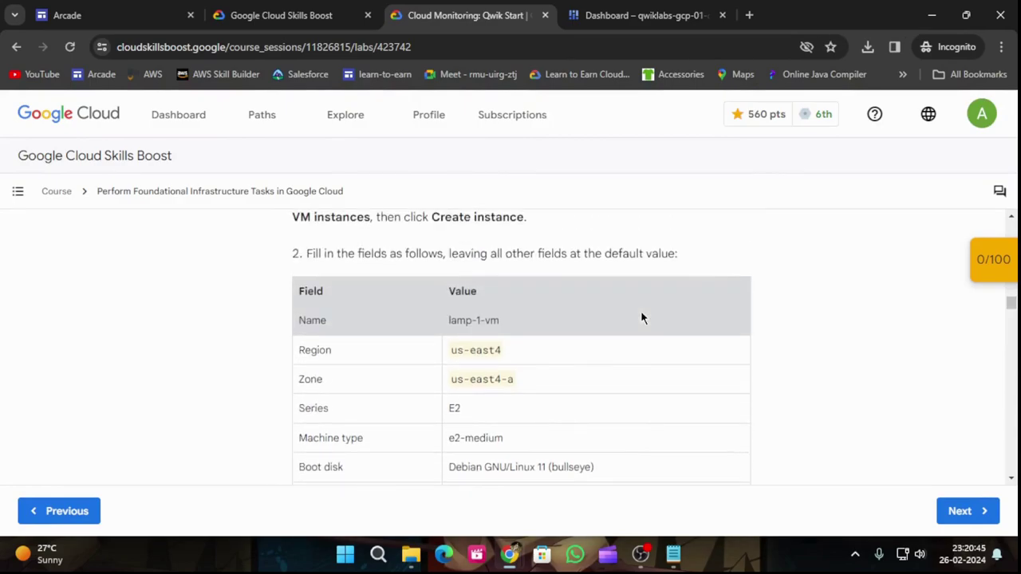
{"action": "scroll", "coordinate": [640, 310], "scroll_direction": "up", "scroll_amount": 1}
{"action": "scroll", "coordinate": [640, 311], "scroll_direction": "down", "scroll_amount": 1}
{"action": "scroll", "coordinate": [640, 310], "scroll_direction": "down", "scroll_amount": 3}
{"action": "scroll", "coordinate": [640, 310], "scroll_direction": "up", "scroll_amount": 5}
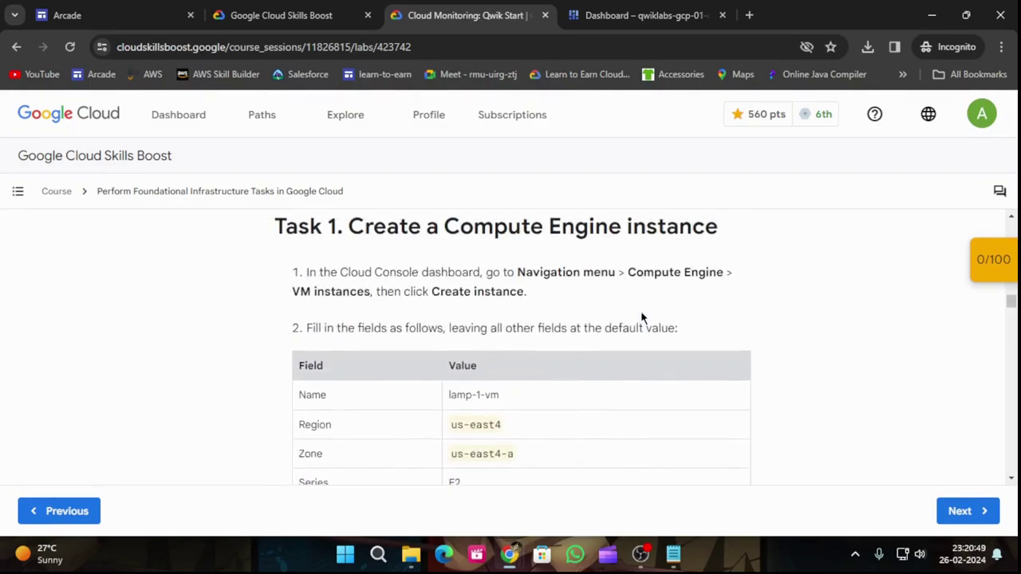
{"action": "left_click", "coordinate": [568, 11]}
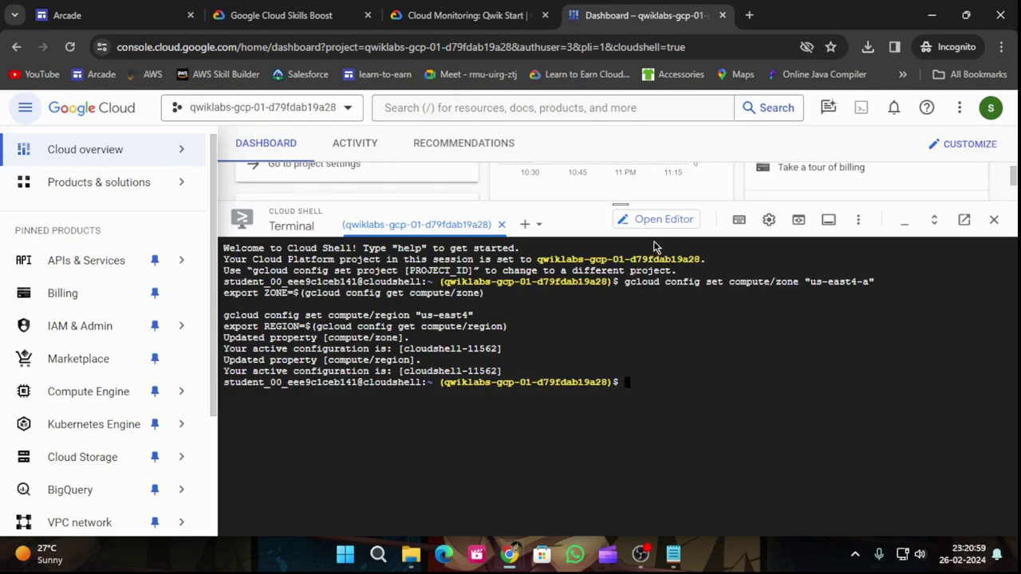
Step: Go to the Compute Engine VM instances list and start creating a new instance
{"action": "left_click_drag", "start_coordinate": [620, 208], "coordinate": [621, 435]}
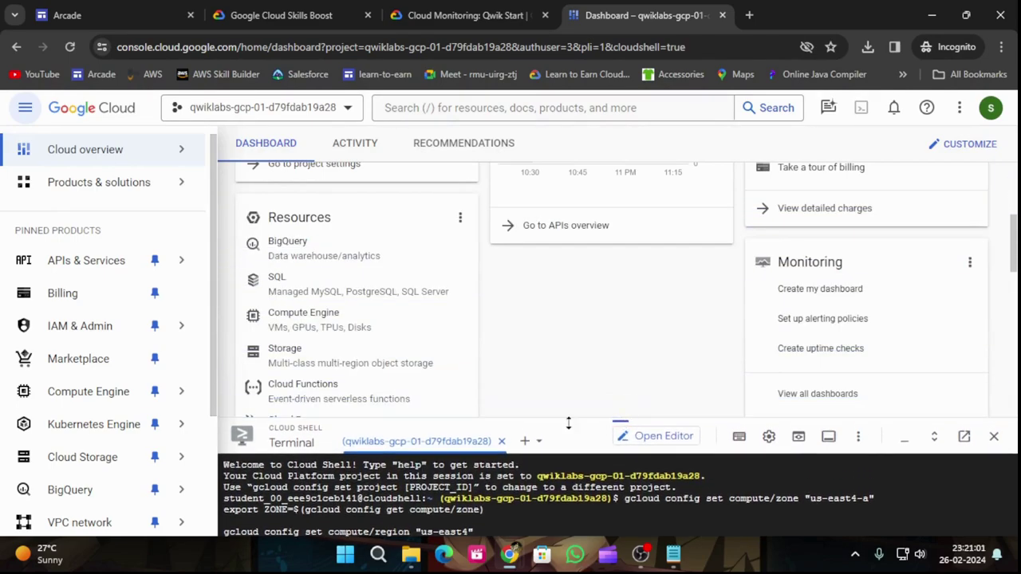
{"action": "mouse_move", "coordinate": [159, 390]}
{"action": "left_click", "coordinate": [218, 147]}
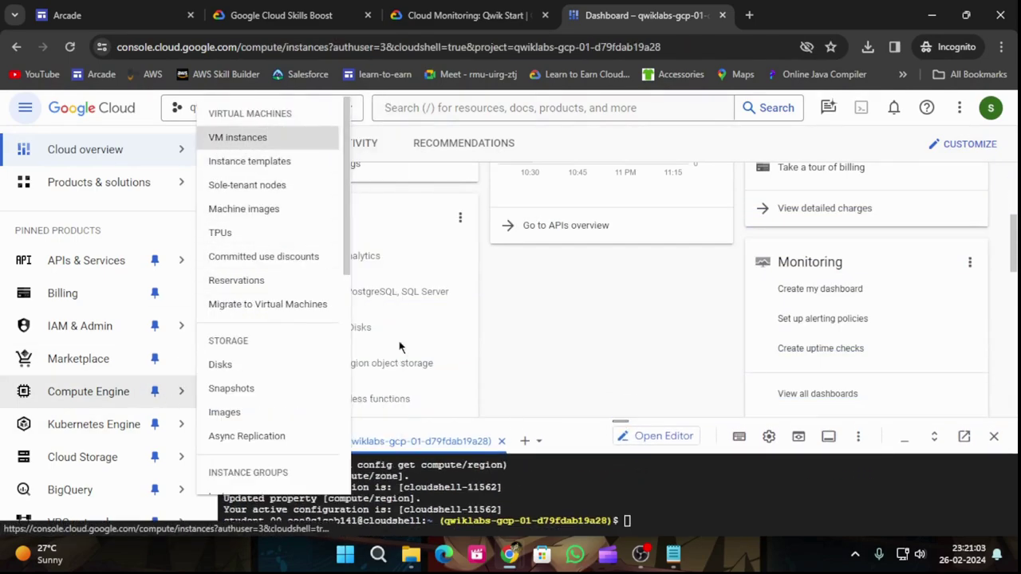
{"action": "left_click", "coordinate": [429, 8]}
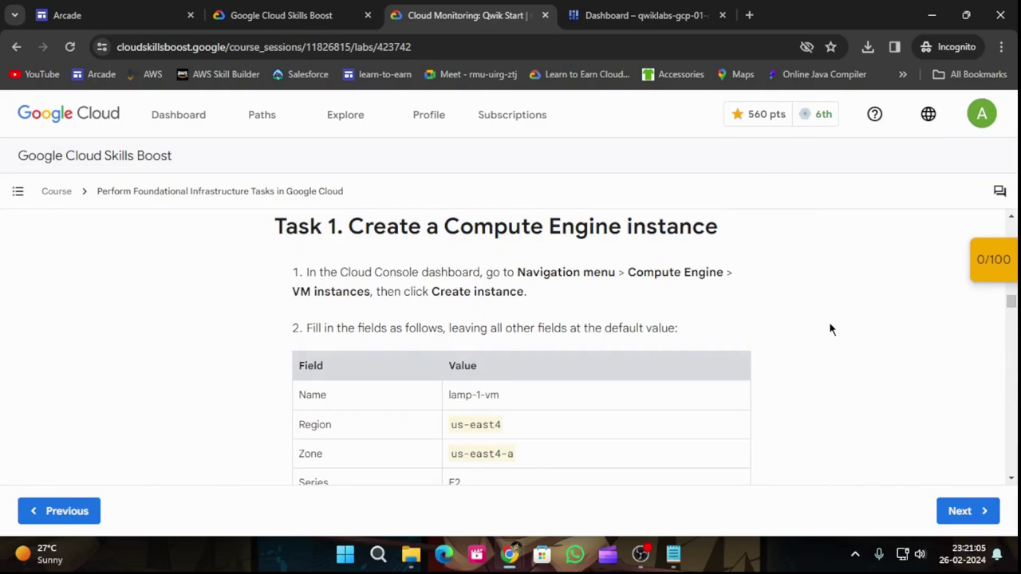
{"action": "scroll", "coordinate": [832, 326], "scroll_direction": "down", "scroll_amount": 2}
{"action": "left_click_drag", "start_coordinate": [447, 248], "coordinate": [517, 254]}
{"action": "left_click", "coordinate": [627, 11]}
{"action": "left_click", "coordinate": [432, 146]}
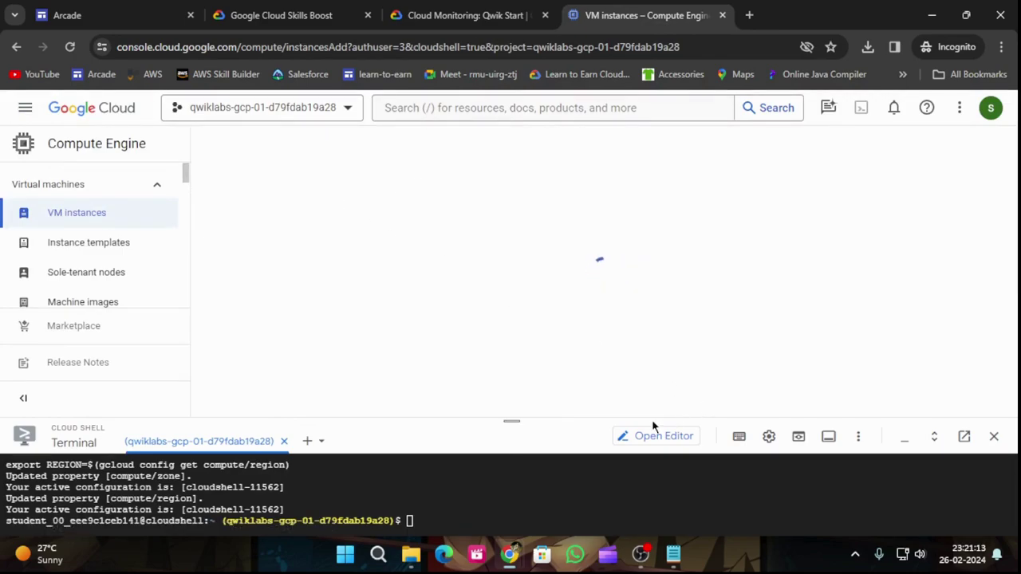
Step: Name the new instance lamp-1-vm
{"action": "left_click_drag", "start_coordinate": [511, 422], "coordinate": [511, 505]}
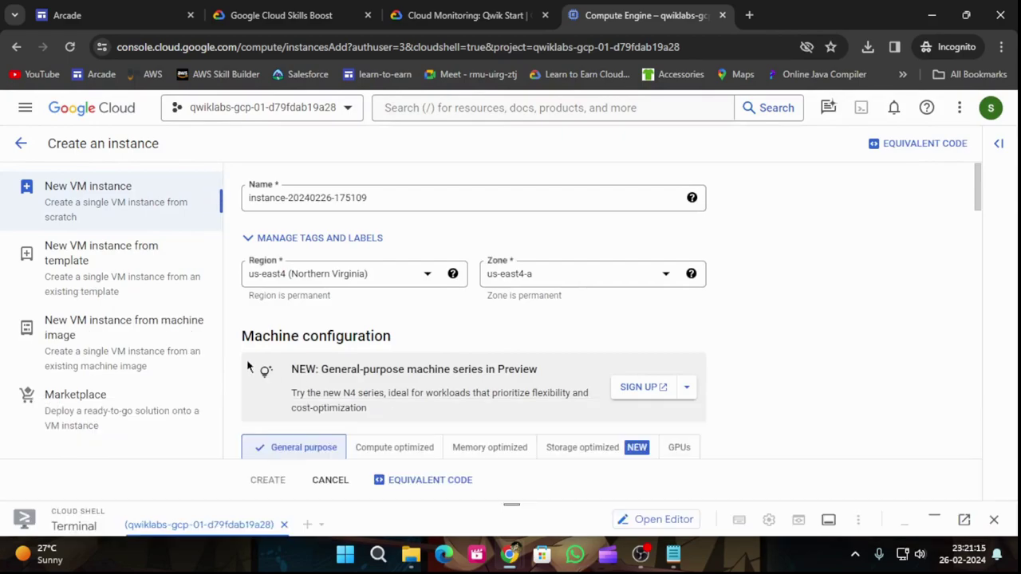
{"action": "left_click_drag", "start_coordinate": [388, 194], "coordinate": [247, 220]}
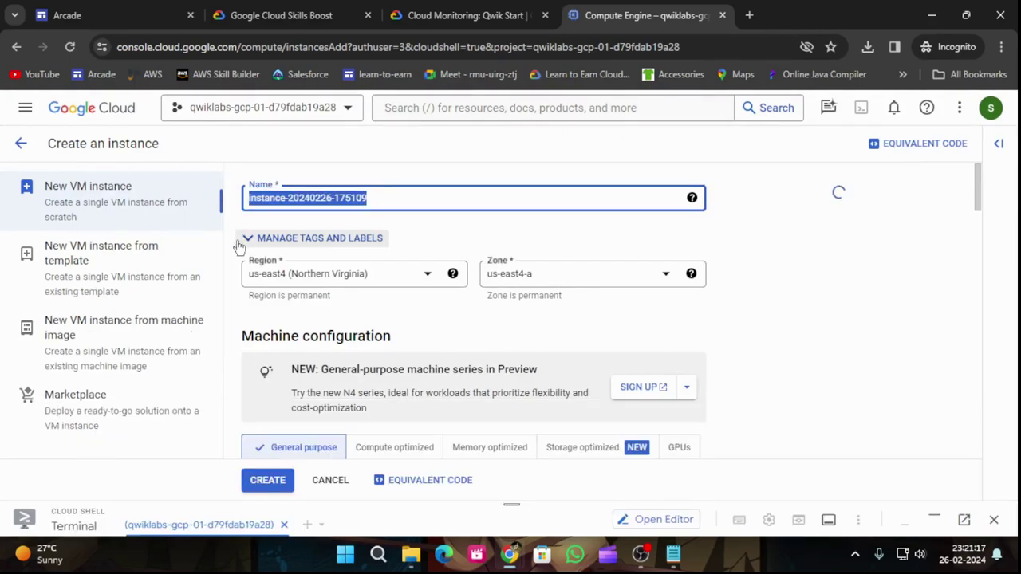
{"action": "key", "text": "ctrl+v"}
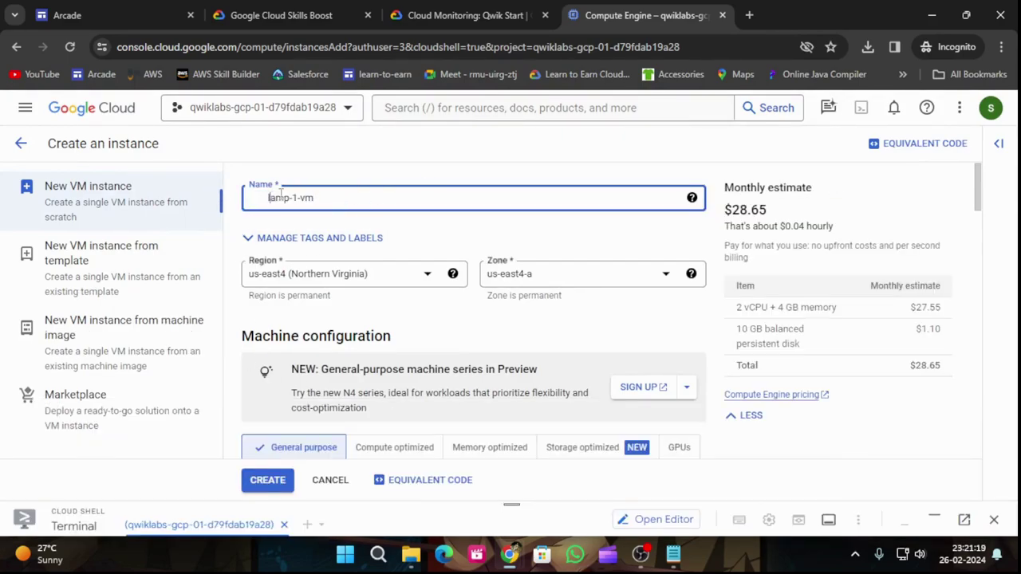
{"action": "key", "text": "Home"}
{"action": "key", "text": "Delete"}
Step: Compare the instance form against the lab's required settings, including the e2-medium machine type
{"action": "left_click", "coordinate": [444, 9]}
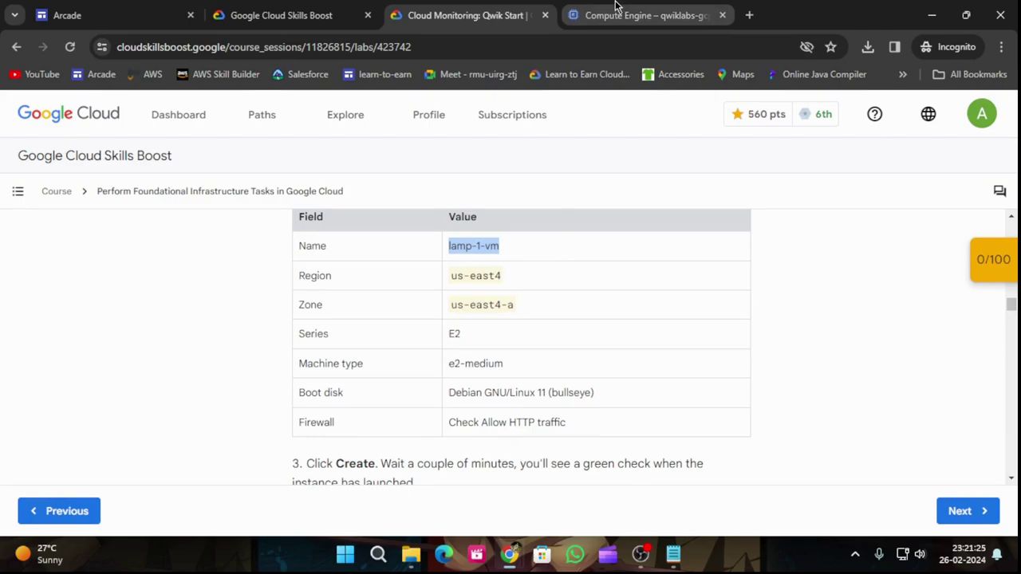
{"action": "left_click", "coordinate": [643, 10]}
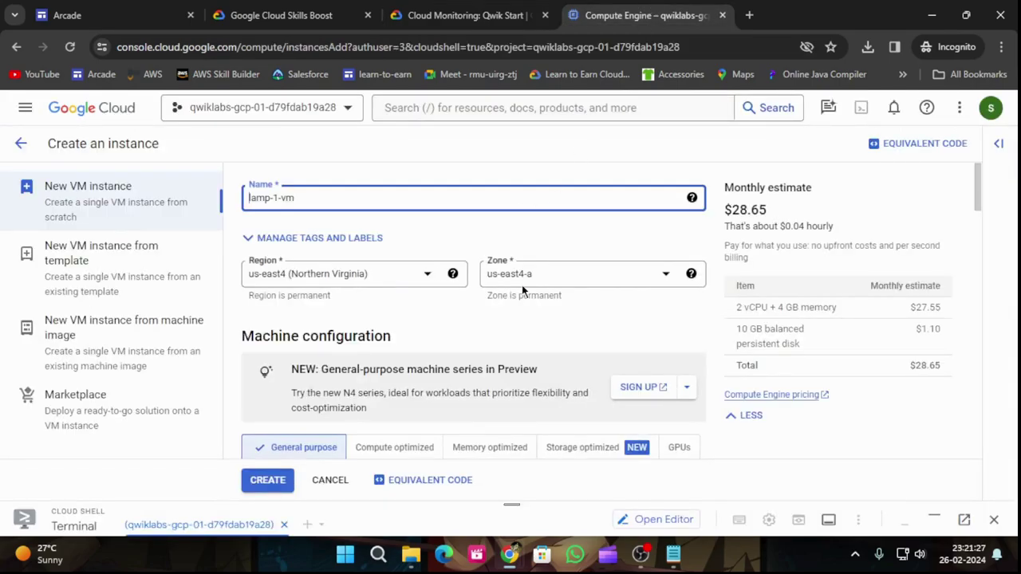
{"action": "left_click", "coordinate": [468, 13]}
{"action": "scroll", "coordinate": [414, 319], "scroll_direction": "down", "scroll_amount": 1}
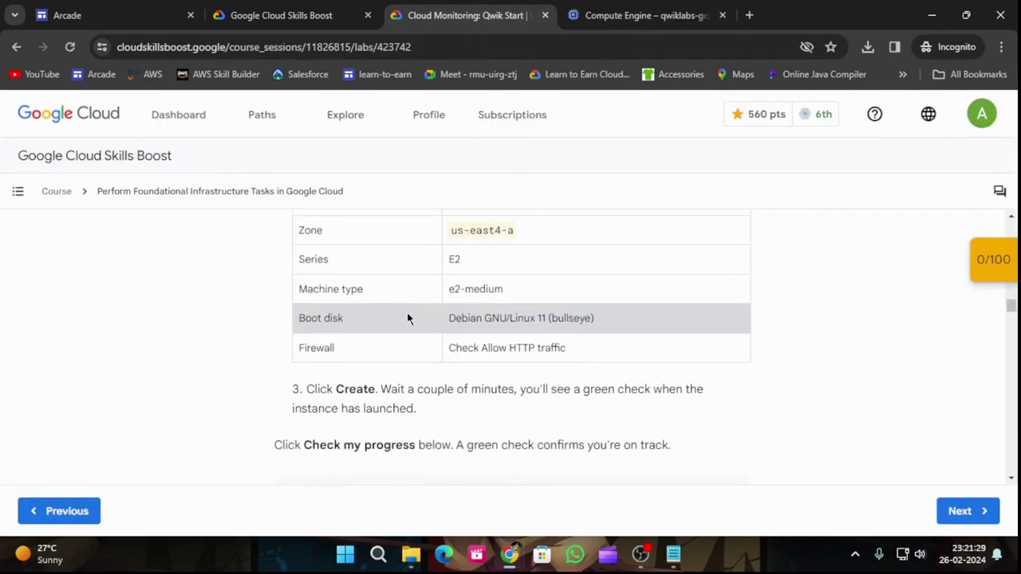
{"action": "key", "text": "ctrl+Tab"}
{"action": "scroll", "coordinate": [513, 298], "scroll_direction": "down", "scroll_amount": 3}
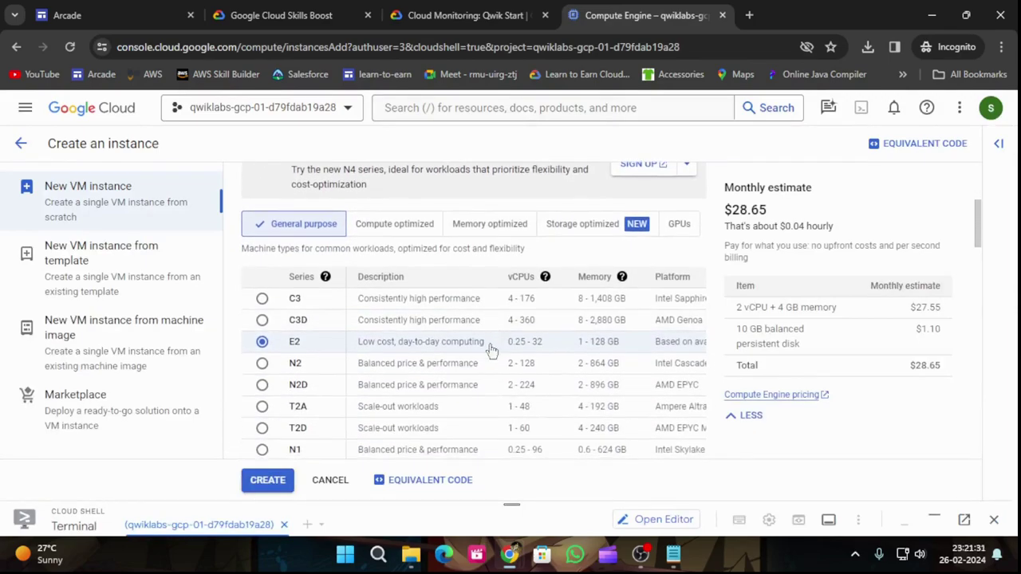
{"action": "scroll", "coordinate": [325, 359], "scroll_direction": "down", "scroll_amount": 3}
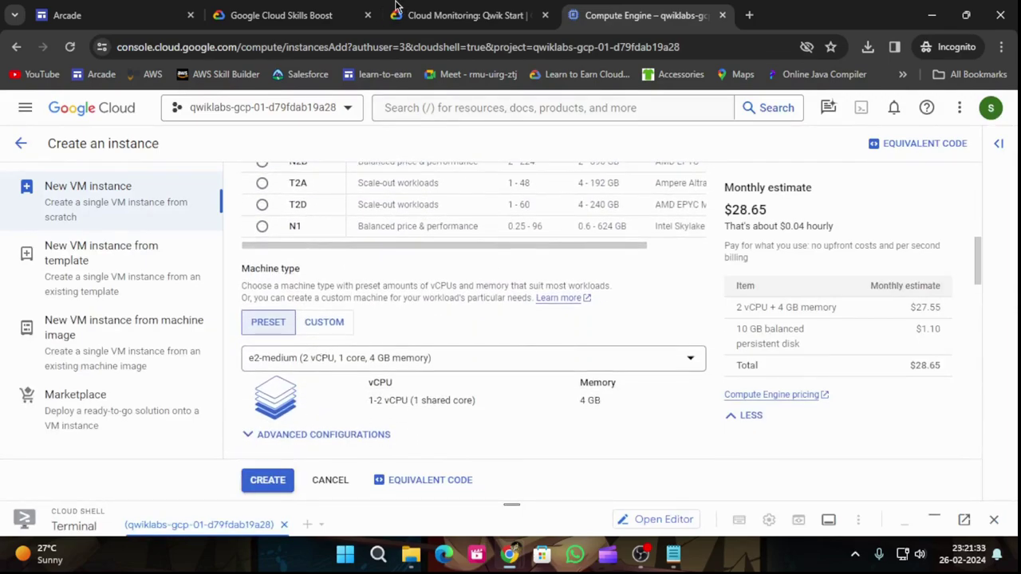
{"action": "left_click", "coordinate": [408, 8]}
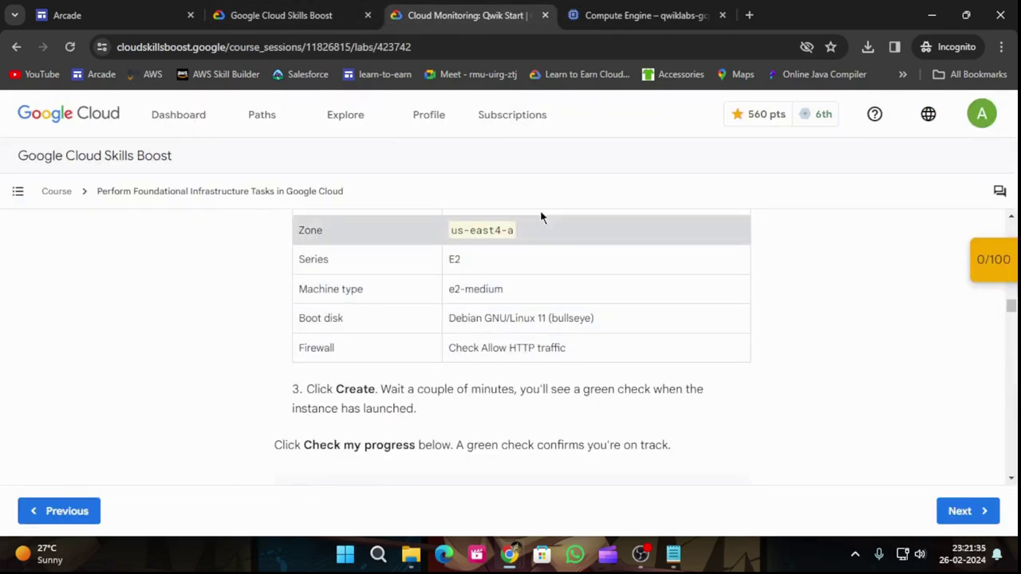
{"action": "key", "text": "ctrl+Tab"}
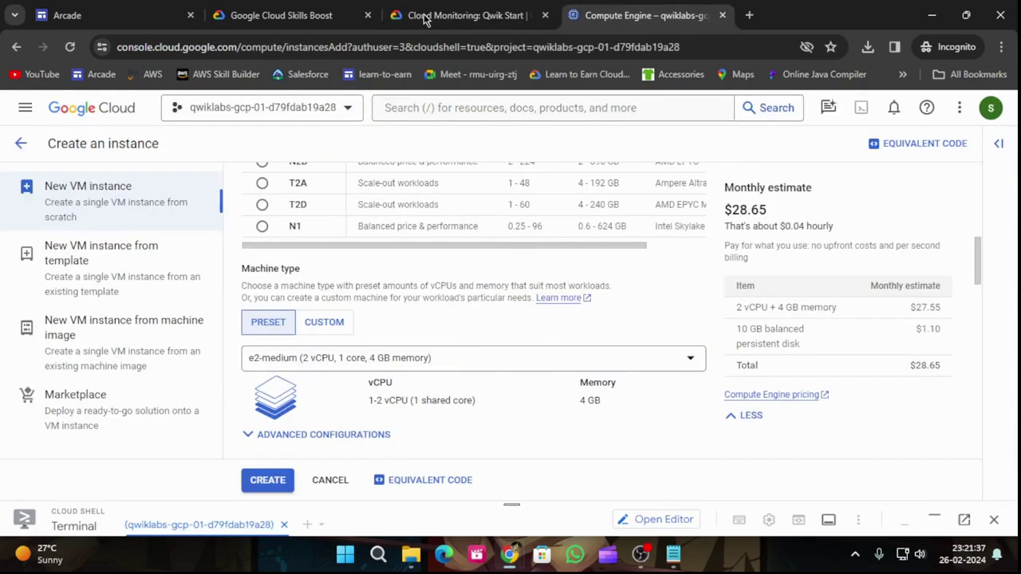
{"action": "left_click", "coordinate": [439, 14]}
{"action": "scroll", "coordinate": [355, 298], "scroll_direction": "down", "scroll_amount": 1}
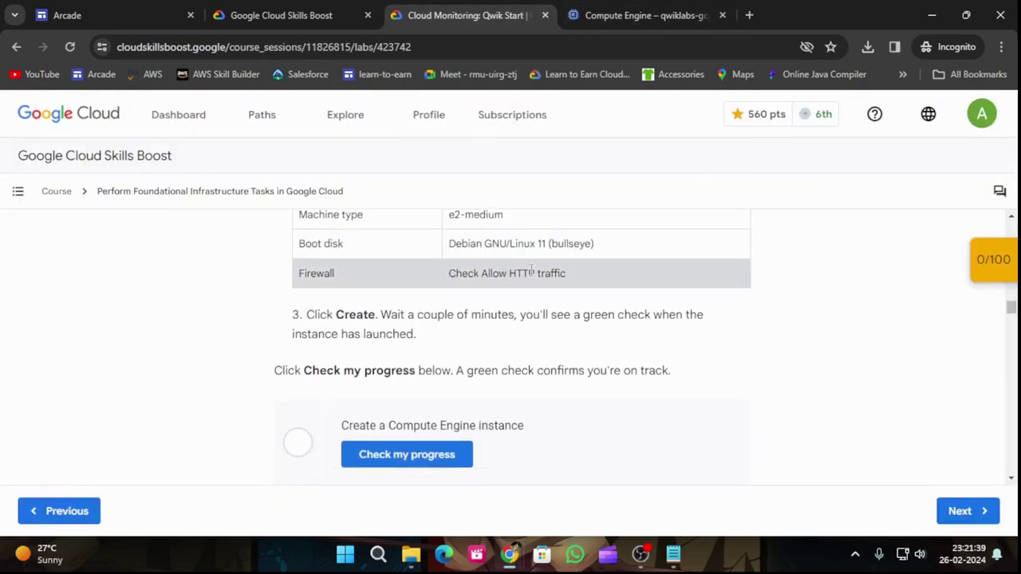
{"action": "left_click", "coordinate": [640, 15]}
{"action": "scroll", "coordinate": [494, 335], "scroll_direction": "down", "scroll_amount": 2}
{"action": "scroll", "coordinate": [494, 344], "scroll_direction": "down", "scroll_amount": 1}
{"action": "scroll", "coordinate": [494, 343], "scroll_direction": "down", "scroll_amount": 2}
{"action": "scroll", "coordinate": [494, 344], "scroll_direction": "up", "scroll_amount": 4}
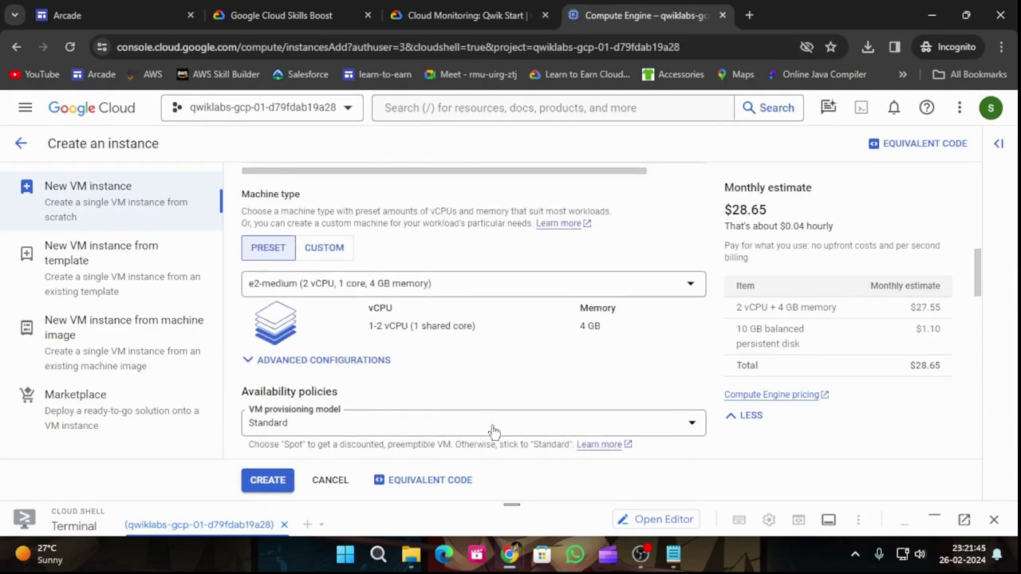
Step: Keep the VM provisioning model as Standard and move down to the Boot disk section
{"action": "left_click", "coordinate": [494, 432]}
{"action": "left_click", "coordinate": [493, 432]}
{"action": "scroll", "coordinate": [502, 419], "scroll_direction": "down", "scroll_amount": 4}
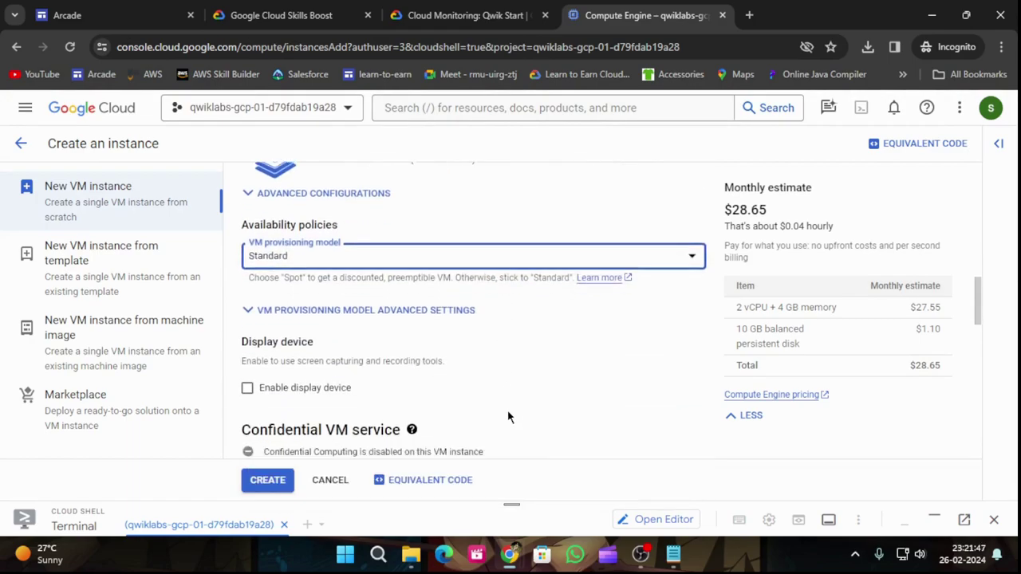
{"action": "scroll", "coordinate": [511, 410], "scroll_direction": "down", "scroll_amount": 2}
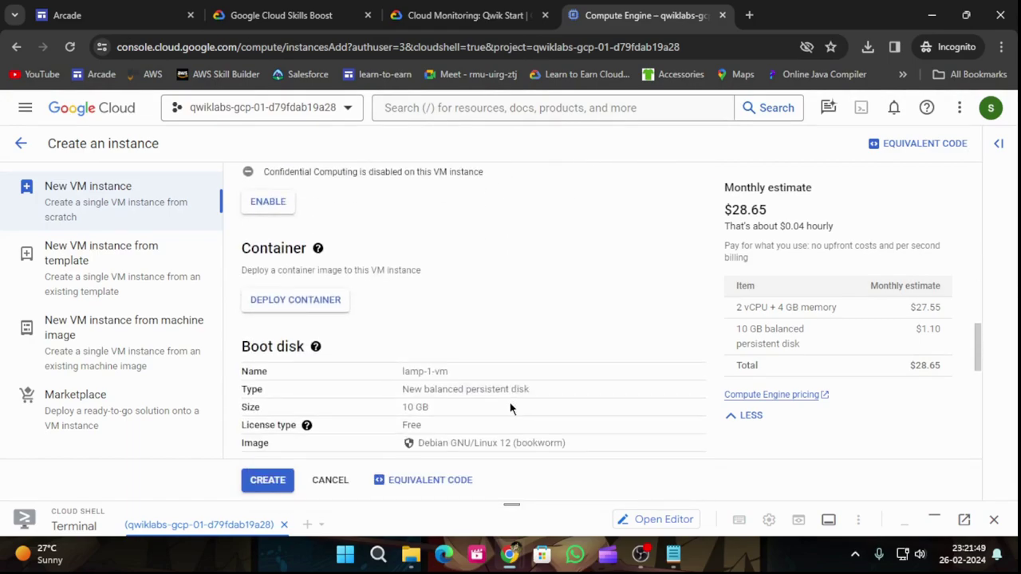
{"action": "scroll", "coordinate": [511, 408], "scroll_direction": "down", "scroll_amount": 1}
Step: Change the boot disk image to Debian GNU/Linux 11 (bullseye) x86/64
{"action": "left_click", "coordinate": [281, 407]}
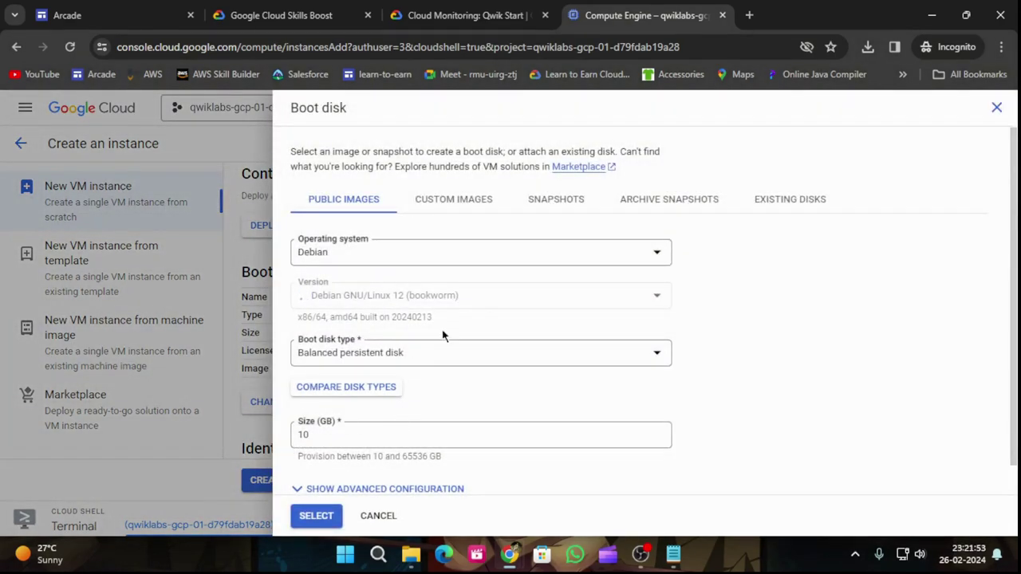
{"action": "left_click", "coordinate": [509, 296]}
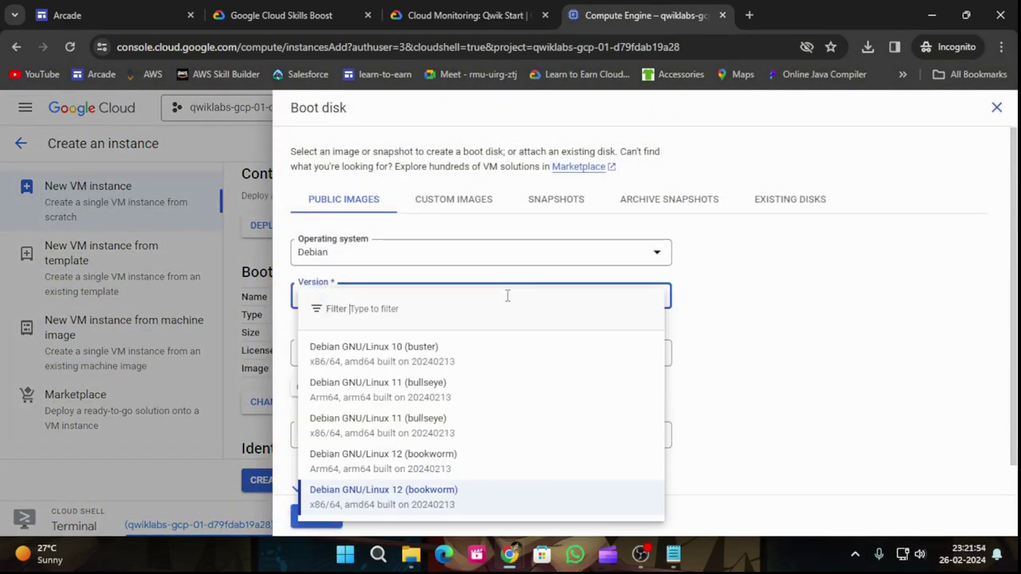
{"action": "left_click", "coordinate": [425, 393]}
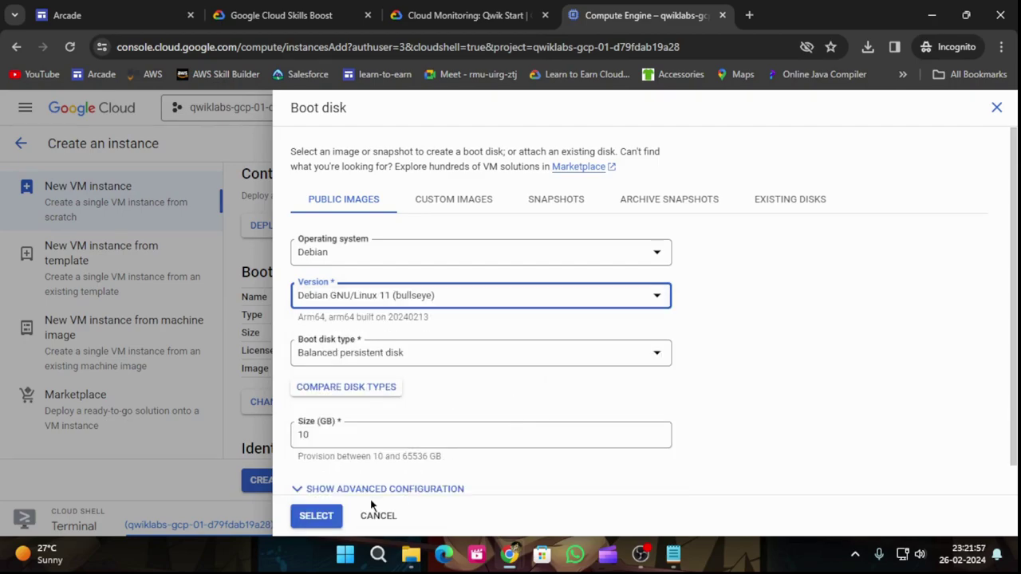
{"action": "left_click", "coordinate": [316, 515]}
{"action": "left_click", "coordinate": [421, 354]}
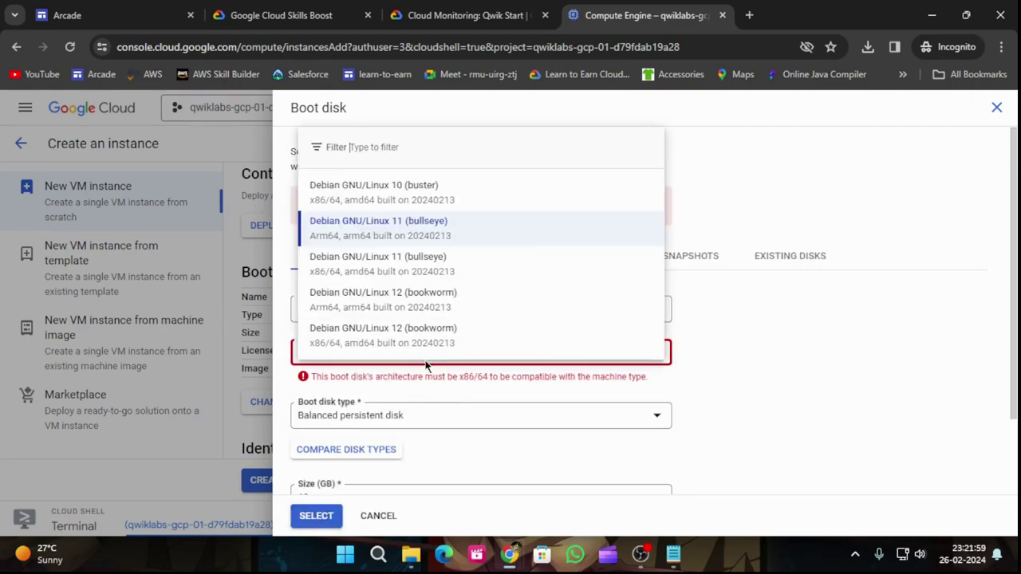
{"action": "left_click", "coordinate": [381, 263]}
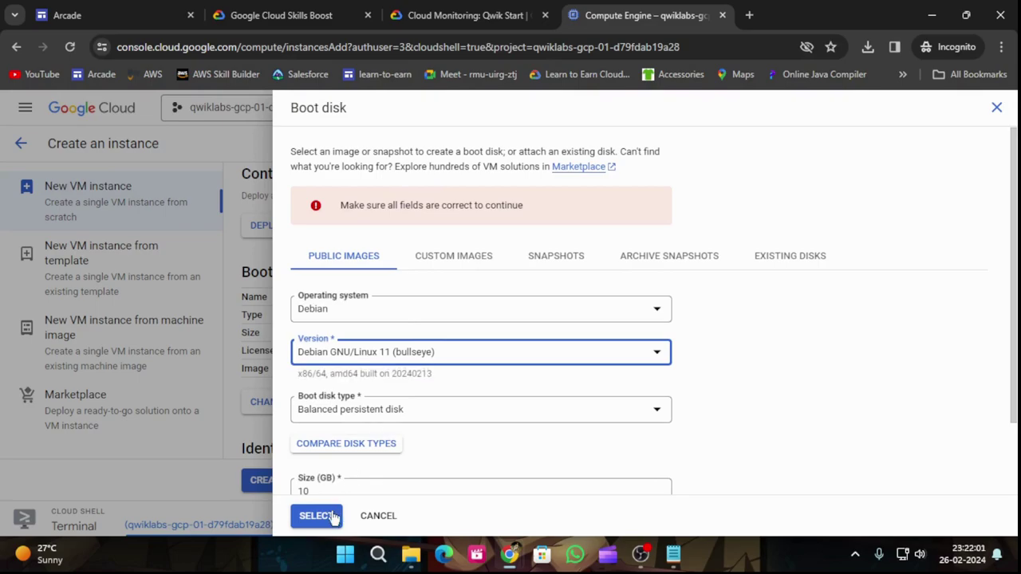
{"action": "left_click", "coordinate": [317, 516]}
Step: Allow HTTP traffic and create the lamp-1-vm instance
{"action": "scroll", "coordinate": [366, 356], "scroll_direction": "down", "scroll_amount": 1}
{"action": "left_click", "coordinate": [469, 15]}
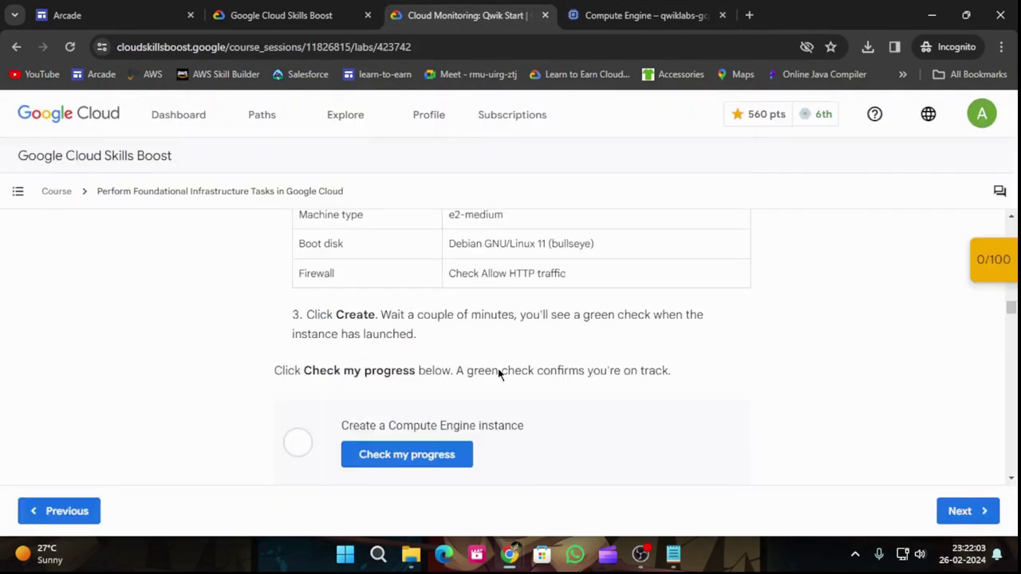
{"action": "left_click", "coordinate": [649, 6]}
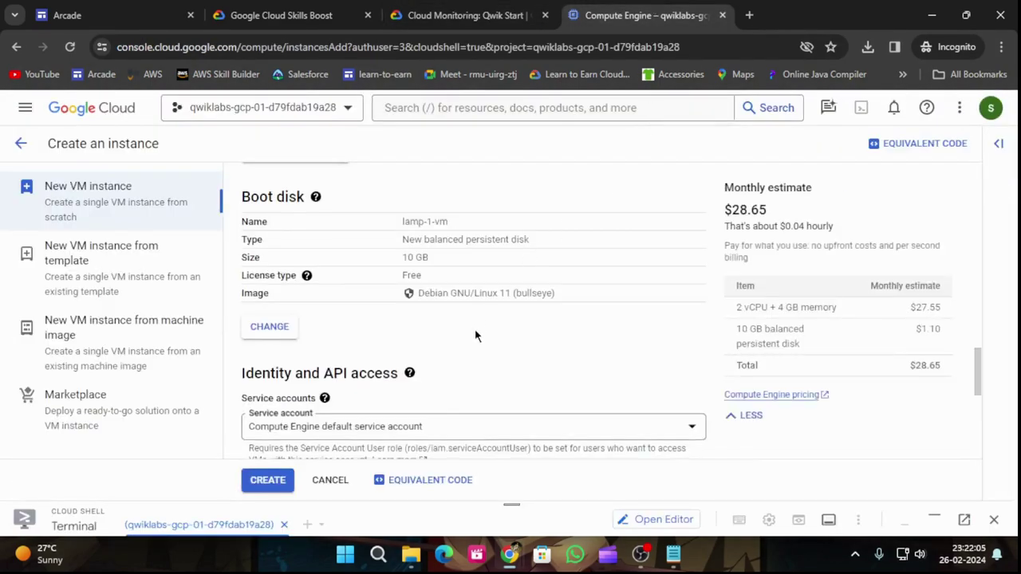
{"action": "scroll", "coordinate": [476, 333], "scroll_direction": "down", "scroll_amount": 3}
{"action": "left_click", "coordinate": [248, 402]}
{"action": "scroll", "coordinate": [271, 439], "scroll_direction": "down", "scroll_amount": 2}
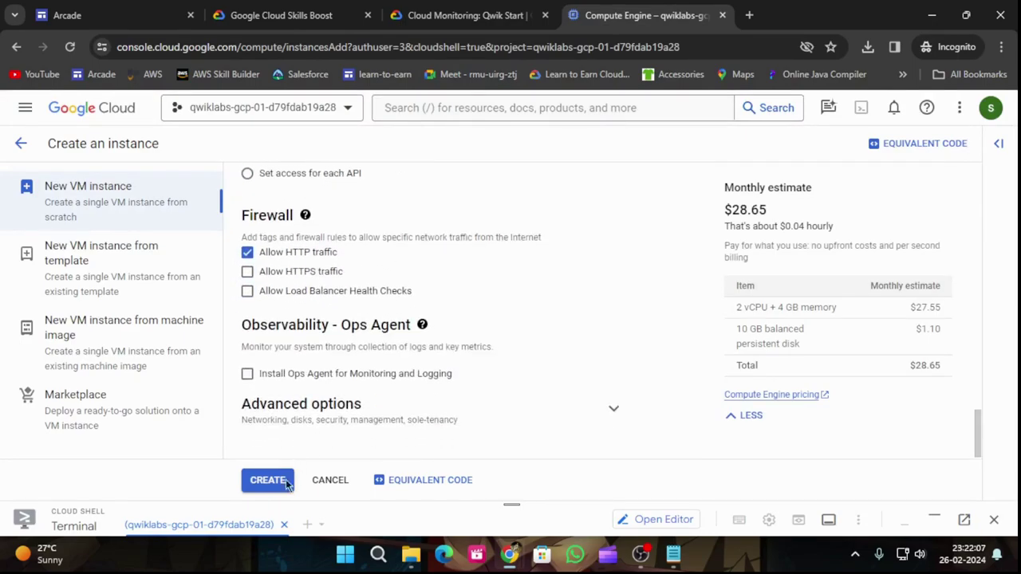
{"action": "left_click", "coordinate": [268, 488]}
Step: Pass the Compute Engine instance checkpoint, scoring 10 of 100 points
{"action": "left_click", "coordinate": [429, 10]}
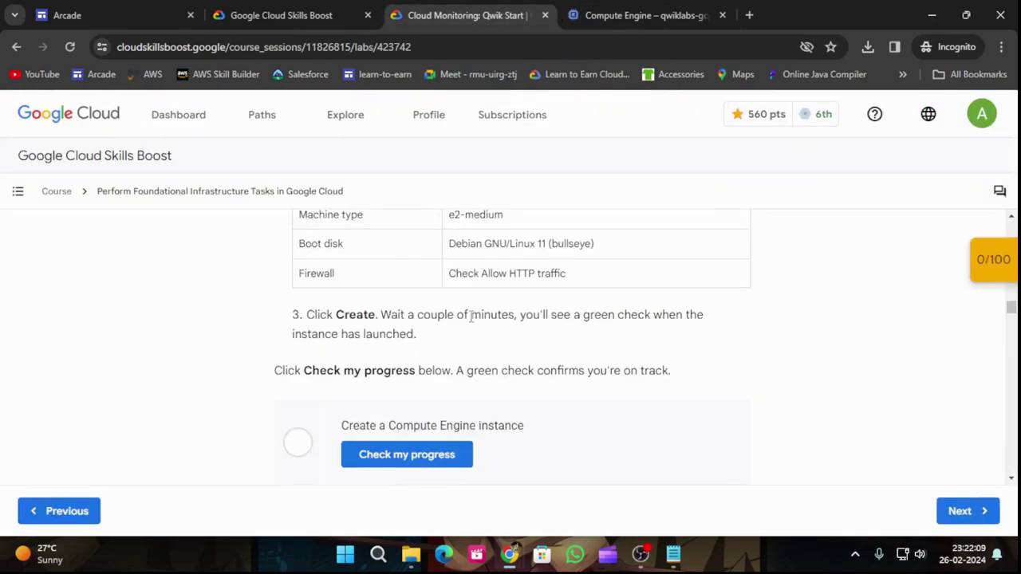
{"action": "left_click", "coordinate": [1003, 283]}
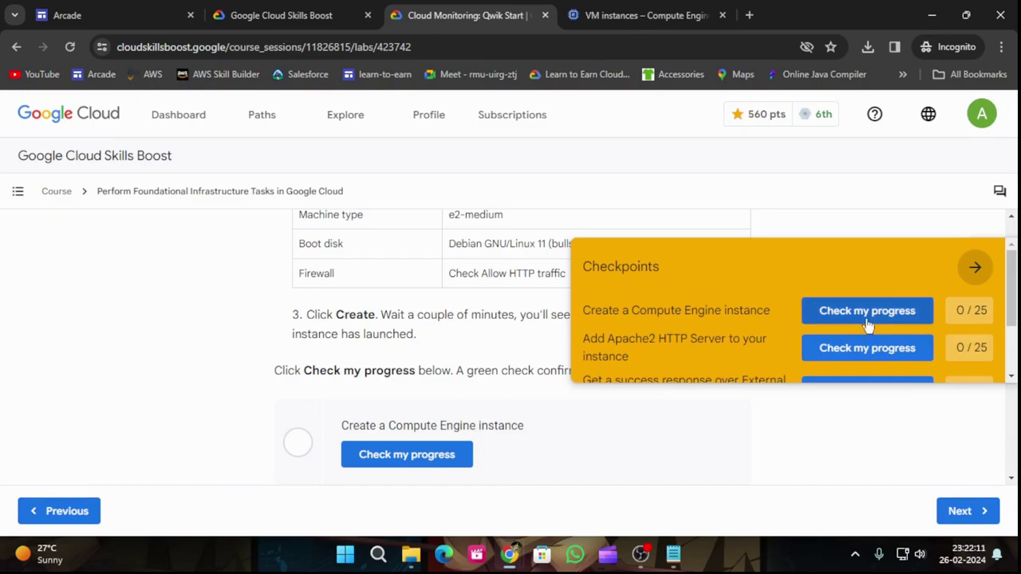
{"action": "left_click", "coordinate": [915, 313]}
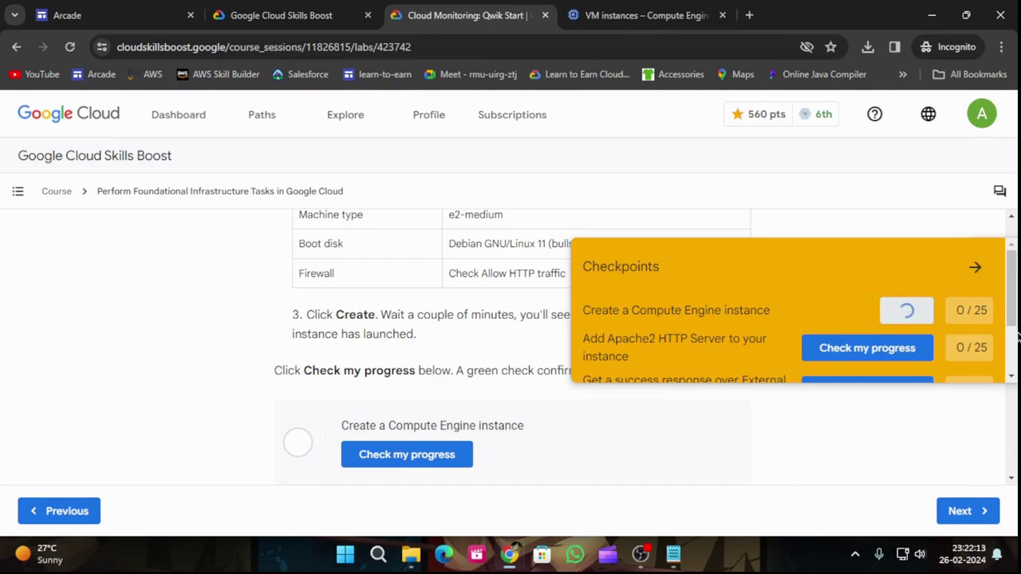
{"action": "left_click", "coordinate": [634, 11]}
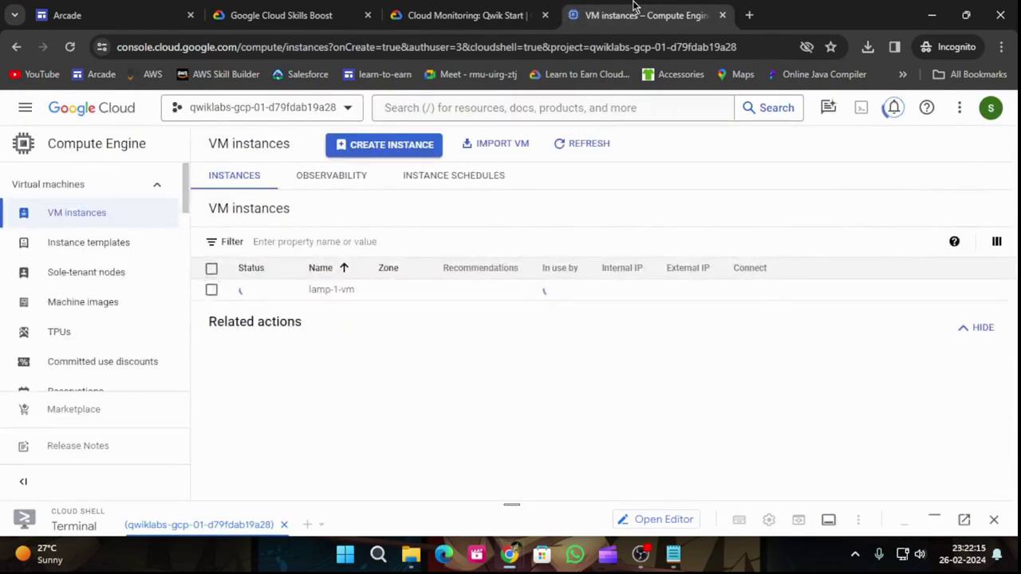
{"action": "left_click", "coordinate": [425, 11]}
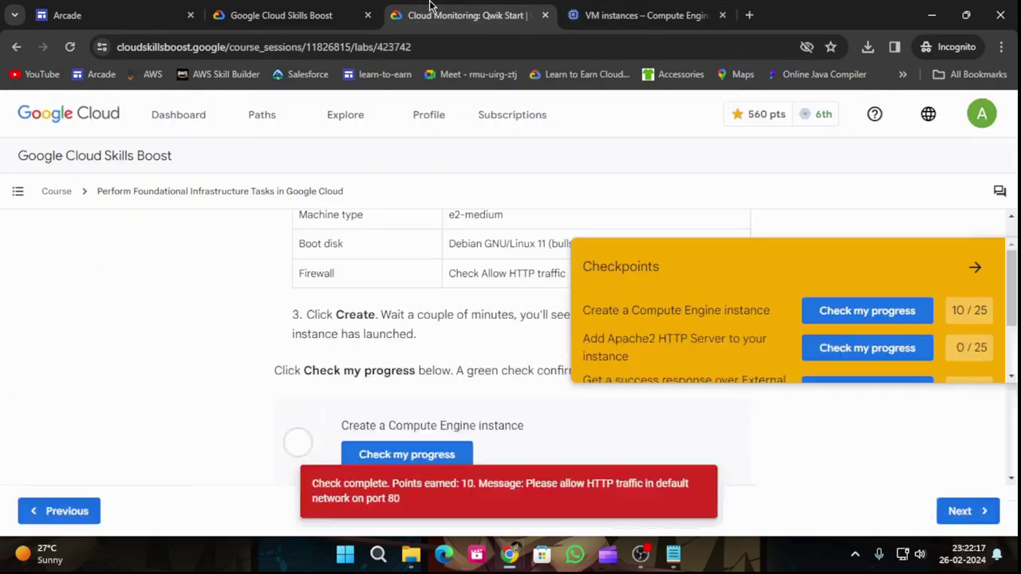
{"action": "left_click", "coordinate": [975, 267]}
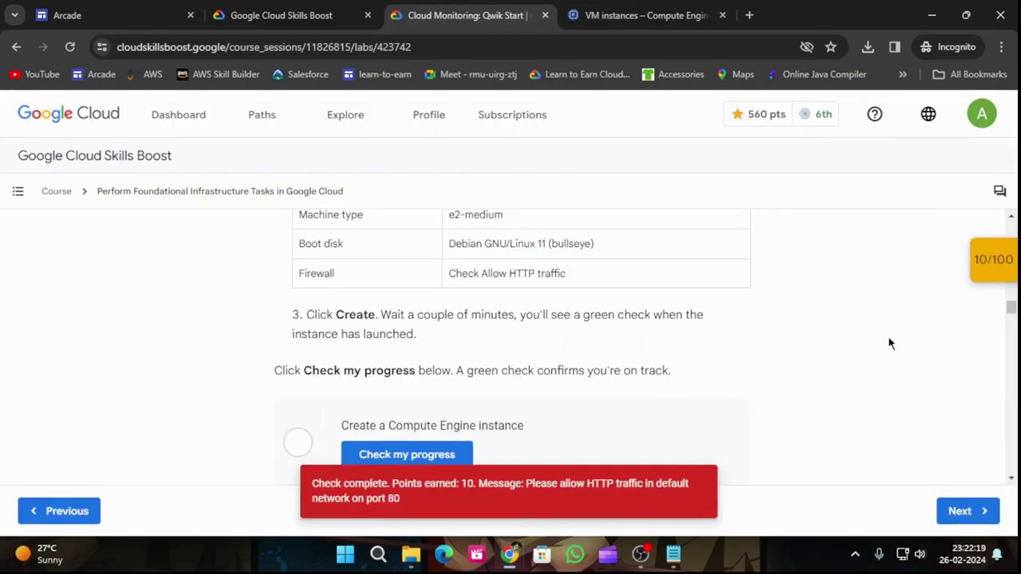
{"action": "scroll", "coordinate": [387, 375], "scroll_direction": "down", "scroll_amount": 2}
{"action": "left_click", "coordinate": [413, 312]}
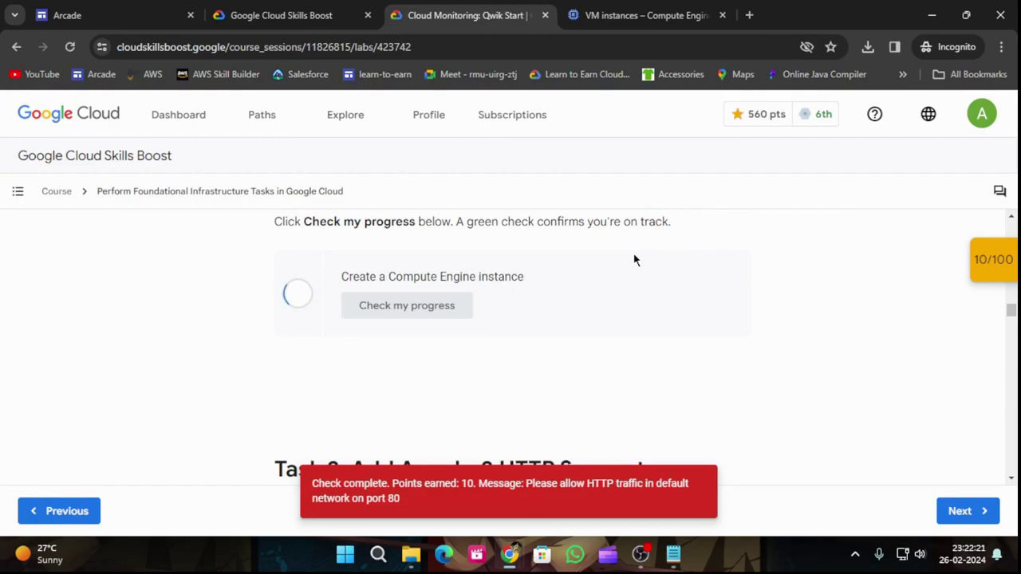
Step: Copy the sudo apt-get update command from the lab instructions
{"action": "scroll", "coordinate": [635, 260], "scroll_direction": "down", "scroll_amount": 2}
{"action": "scroll", "coordinate": [694, 381], "scroll_direction": "down", "scroll_amount": 1}
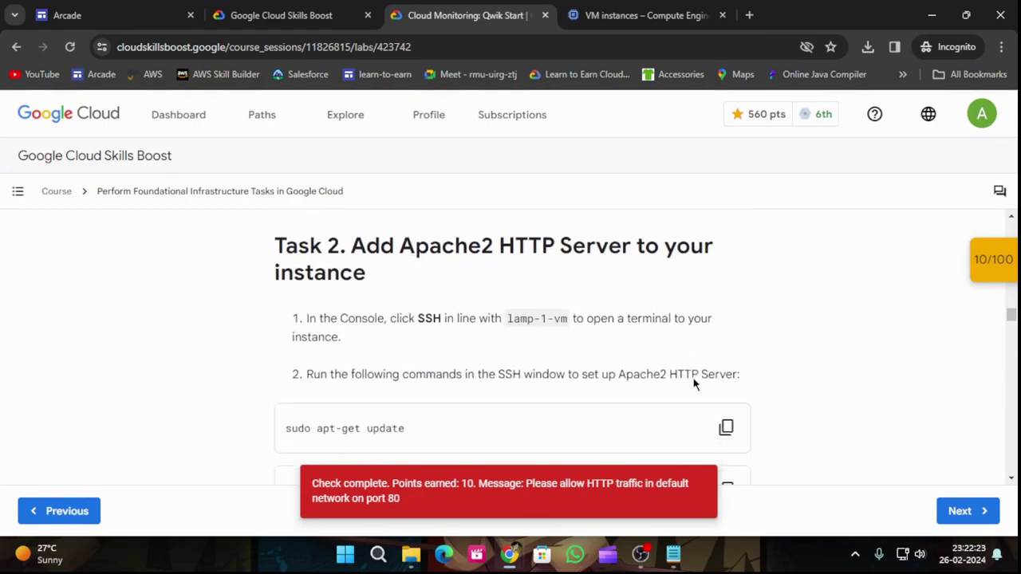
{"action": "scroll", "coordinate": [784, 386], "scroll_direction": "down", "scroll_amount": 1}
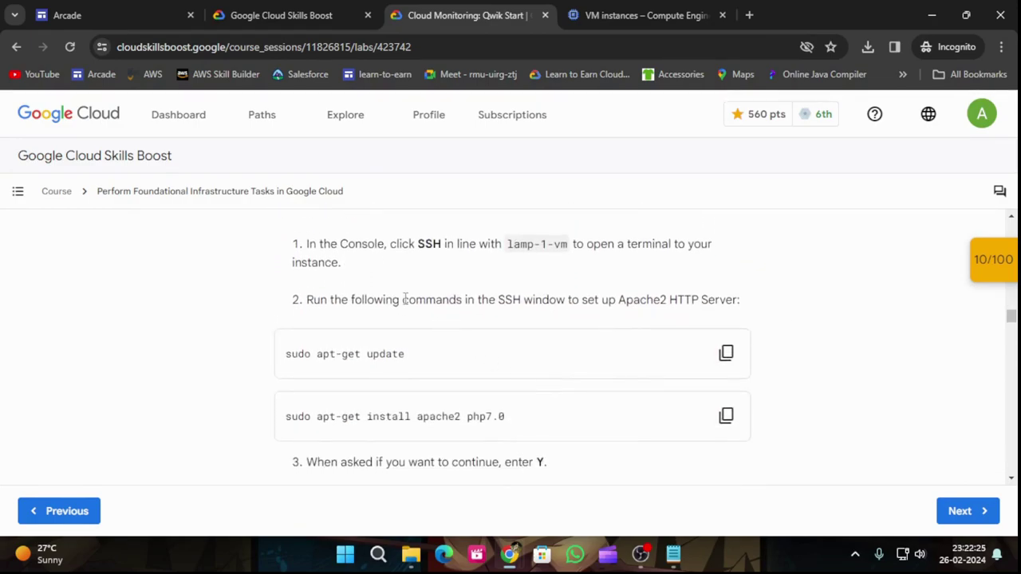
{"action": "scroll", "coordinate": [718, 375], "scroll_direction": "up", "scroll_amount": 4}
{"action": "scroll", "coordinate": [596, 351], "scroll_direction": "down", "scroll_amount": 3}
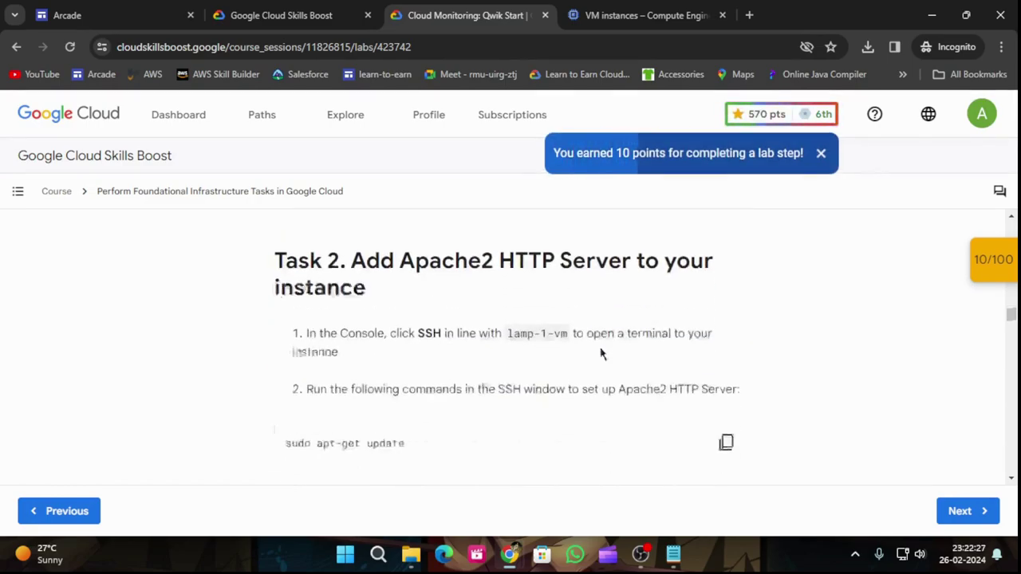
{"action": "left_click", "coordinate": [726, 419]}
{"action": "left_click", "coordinate": [625, 8]}
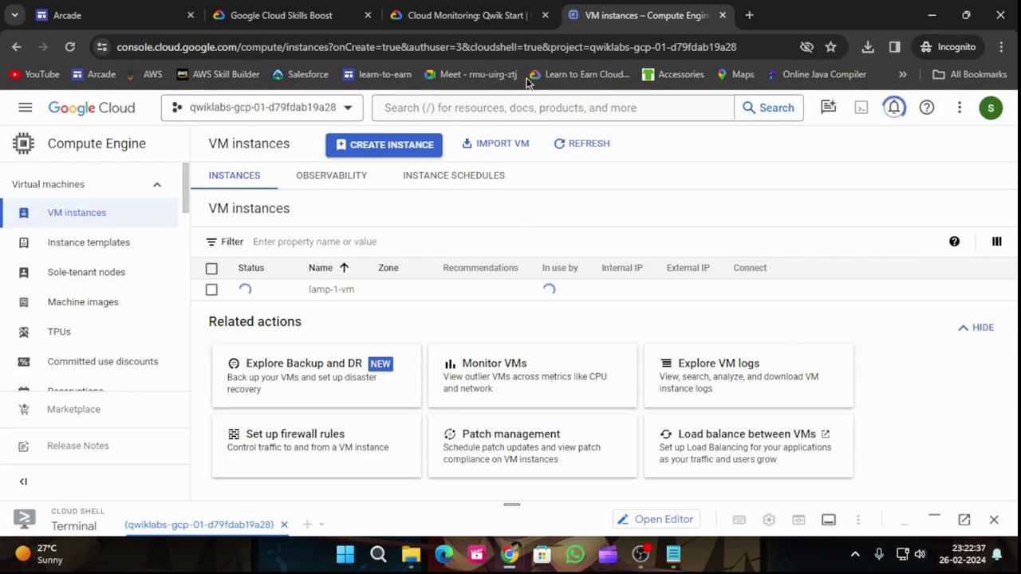
Step: Recopy the sudo apt-get update command and open SSH-in-browser to lamp-1-vm
{"action": "left_click", "coordinate": [468, 10]}
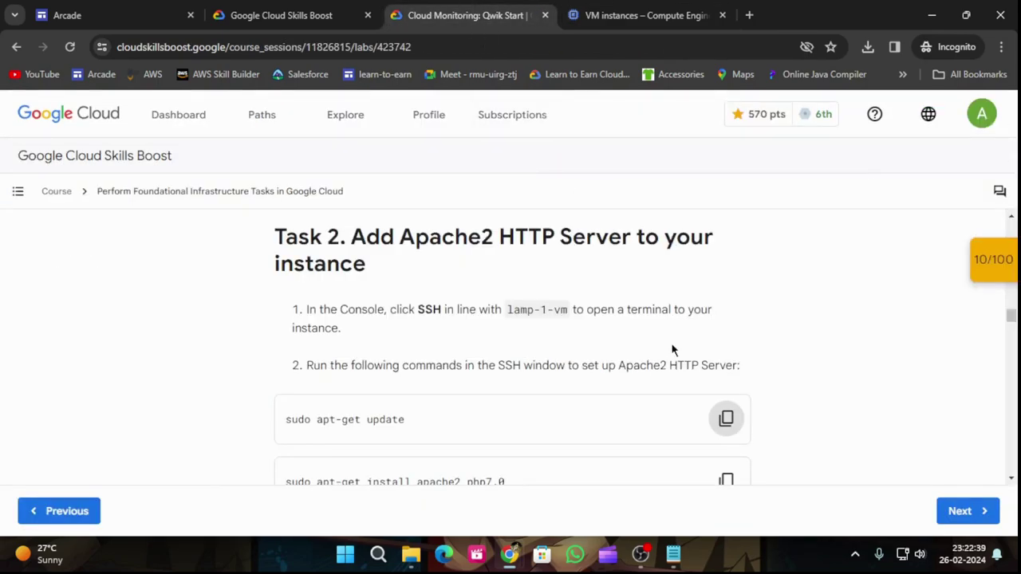
{"action": "scroll", "coordinate": [688, 371], "scroll_direction": "down", "scroll_amount": 1}
{"action": "scroll", "coordinate": [720, 360], "scroll_direction": "down", "scroll_amount": 2}
{"action": "scroll", "coordinate": [718, 363], "scroll_direction": "up", "scroll_amount": 2}
{"action": "left_click", "coordinate": [723, 343]}
{"action": "left_click", "coordinate": [647, 10]}
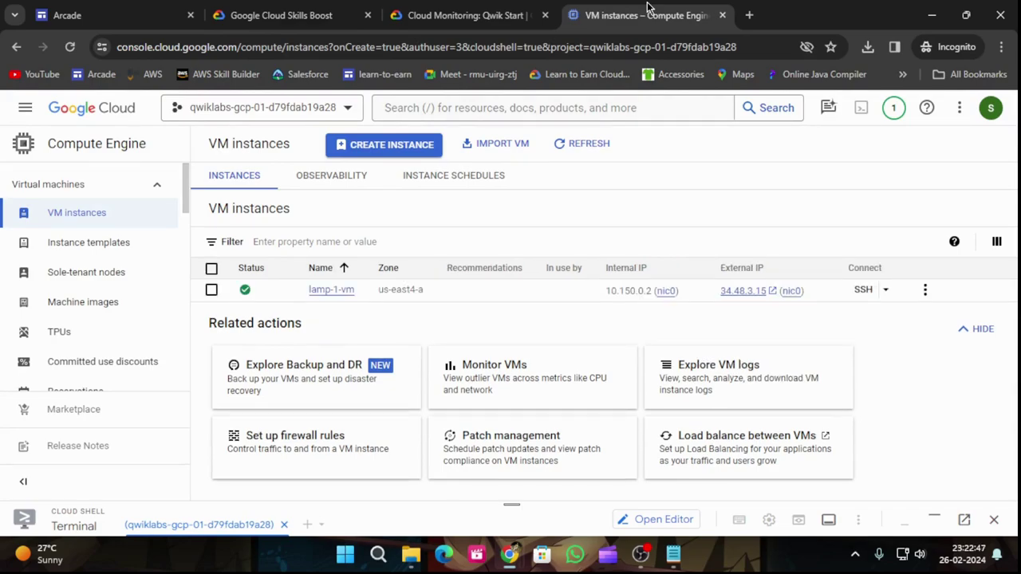
{"action": "left_click", "coordinate": [864, 291]}
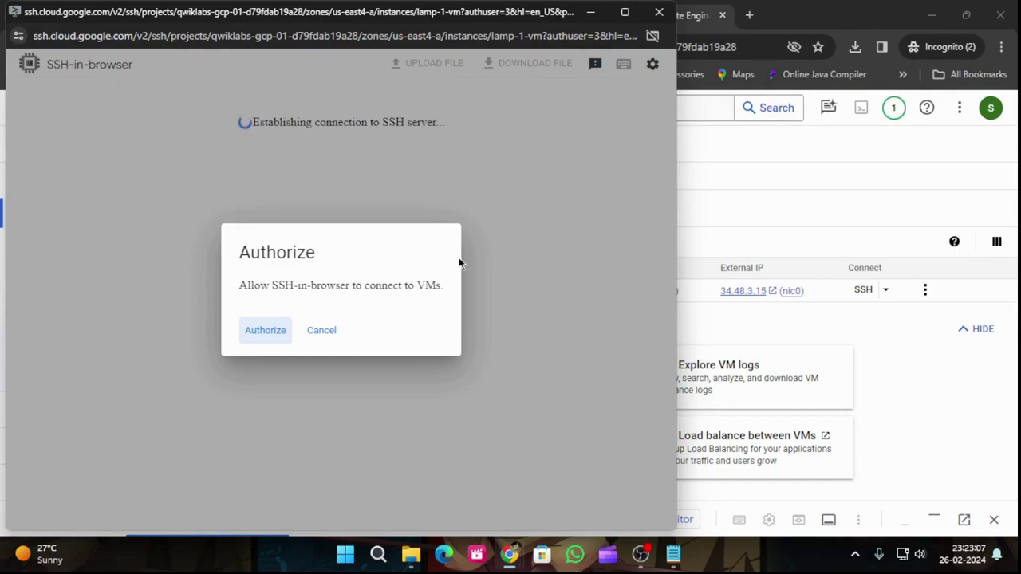
Step: Authorize the SSH connection and run sudo apt-get update on lamp-1-vm
{"action": "left_click", "coordinate": [262, 333]}
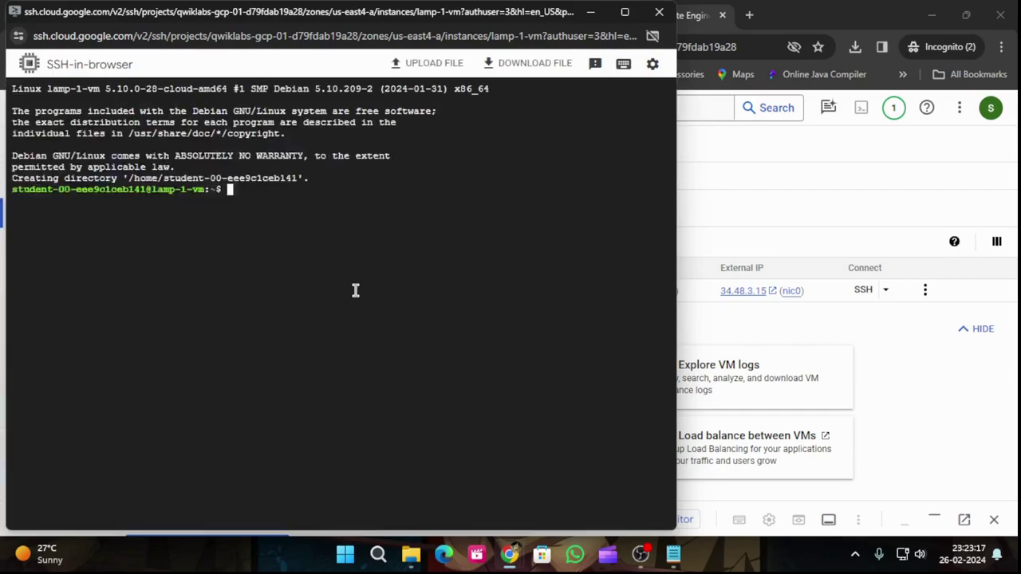
{"action": "key", "text": "ctrl+v"}
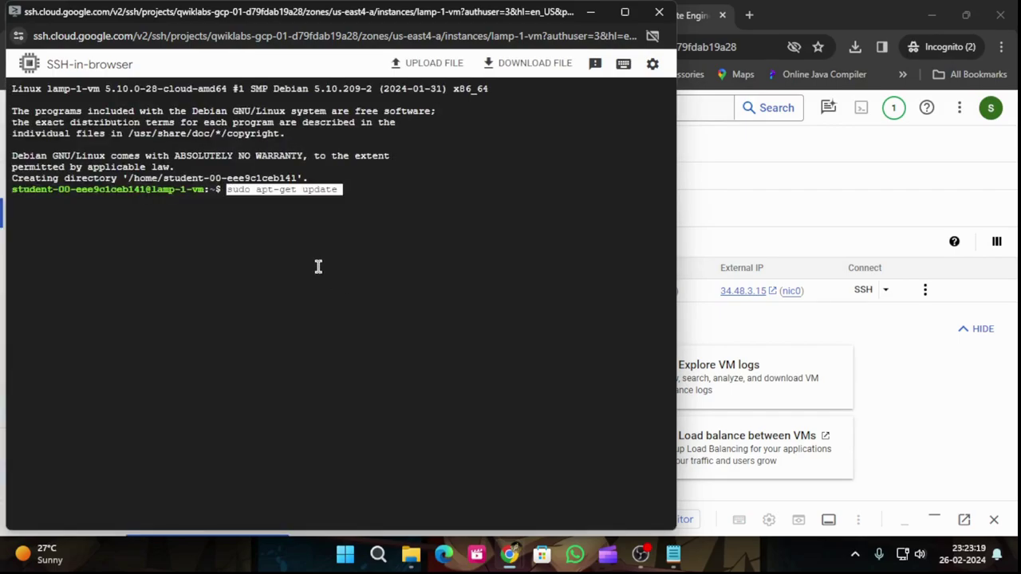
{"action": "key", "text": "Return"}
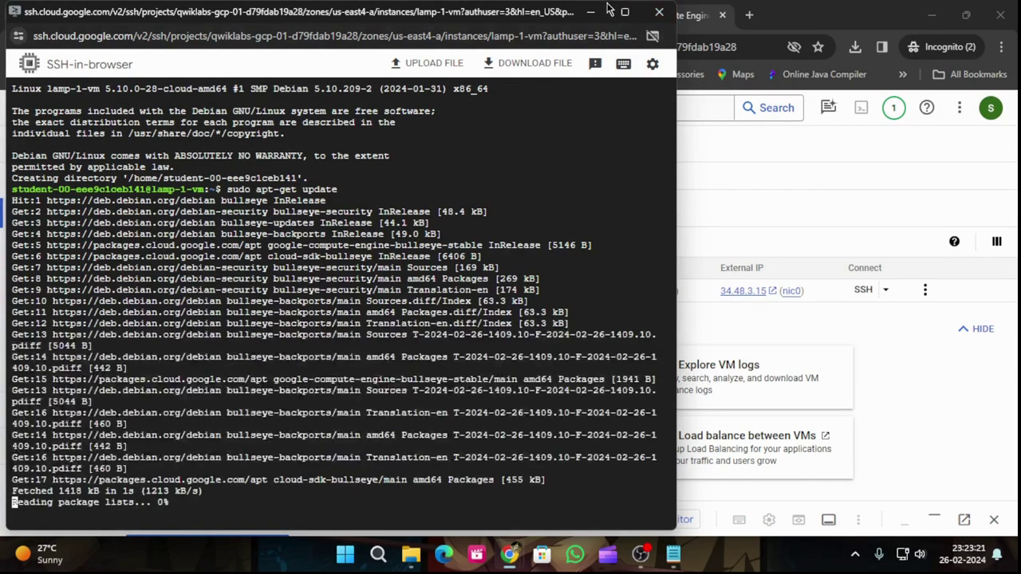
Step: Install apache2 and php7.0 with sudo apt-get install, answering Y to continue
{"action": "left_click", "coordinate": [602, 11]}
{"action": "left_click", "coordinate": [497, 13]}
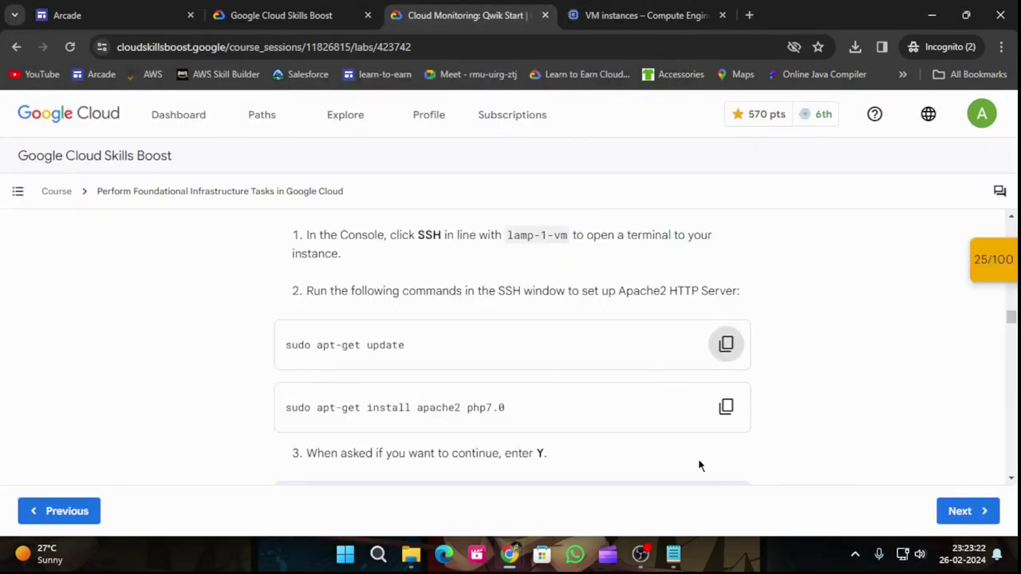
{"action": "left_click", "coordinate": [724, 410]}
{"action": "scroll", "coordinate": [706, 423], "scroll_direction": "down", "scroll_amount": 2}
{"action": "scroll", "coordinate": [703, 424], "scroll_direction": "down", "scroll_amount": 1}
{"action": "mouse_move", "coordinate": [500, 568]}
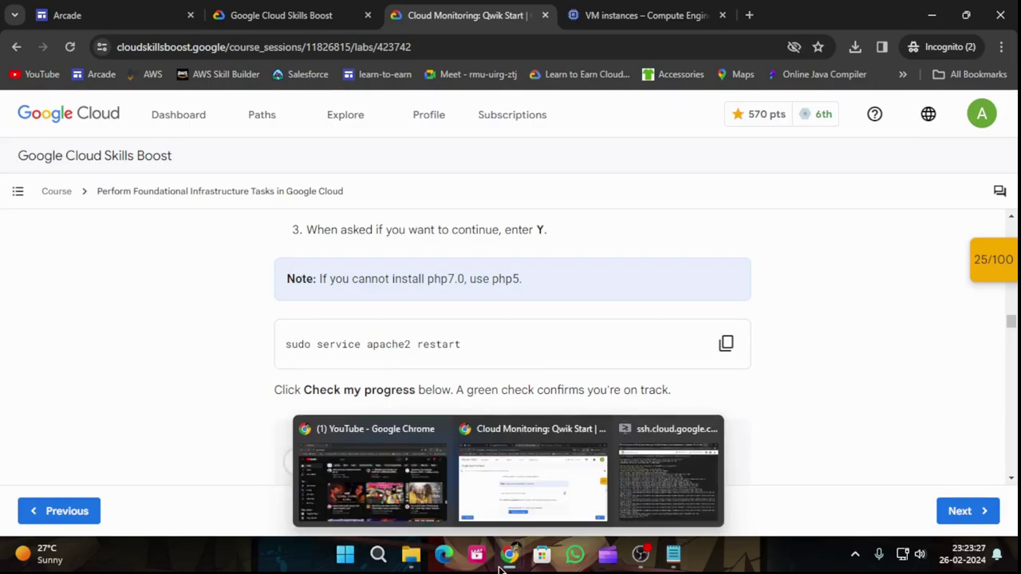
{"action": "left_click", "coordinate": [654, 485]}
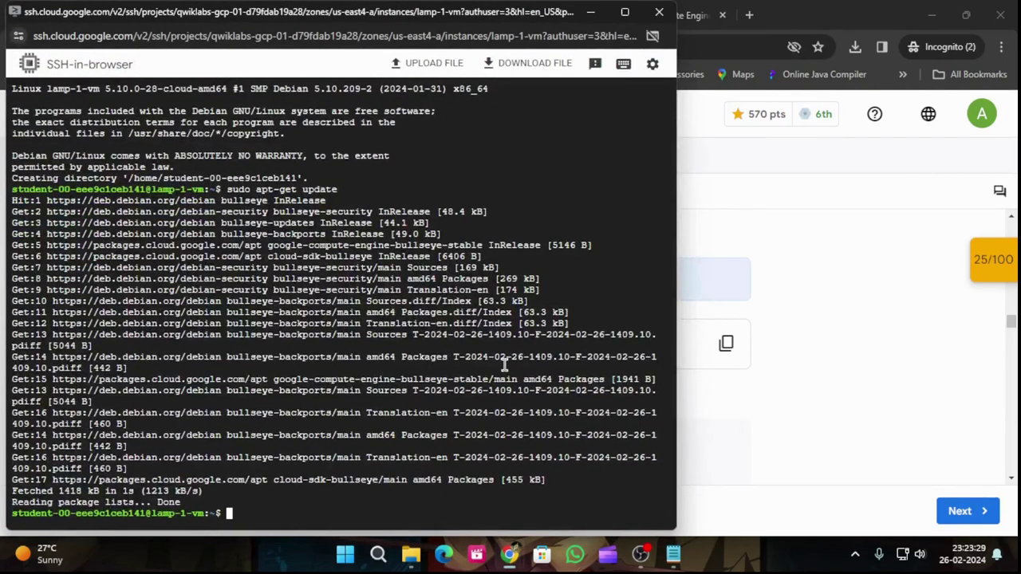
{"action": "key", "text": "ctrl+v"}
{"action": "key", "text": "Return"}
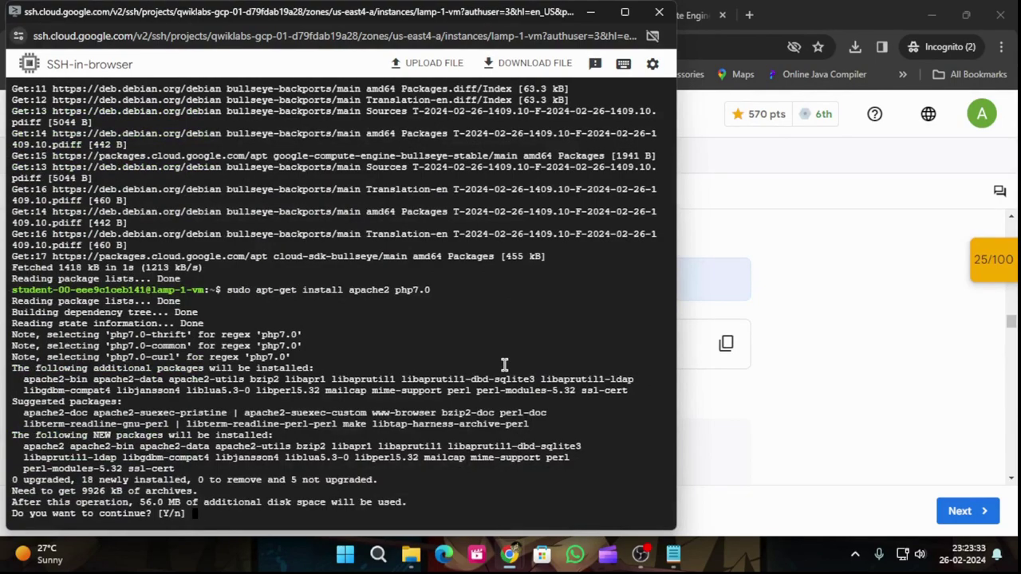
{"action": "type", "text": "Y"}
{"action": "key", "text": "Return"}
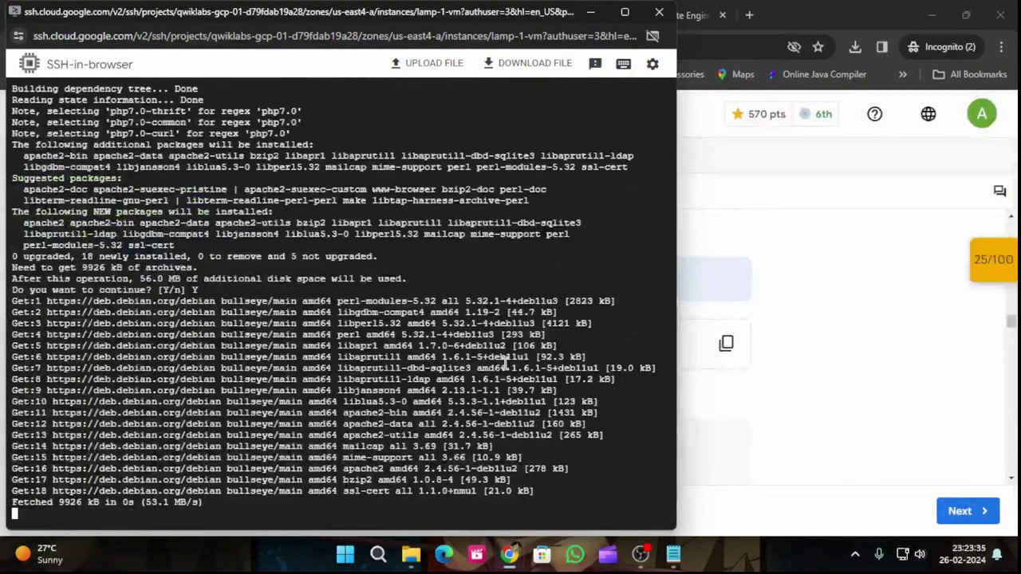
Step: Copy sudo service apache2 restart from the lab and run it in the VM terminal
{"action": "left_click", "coordinate": [823, 351]}
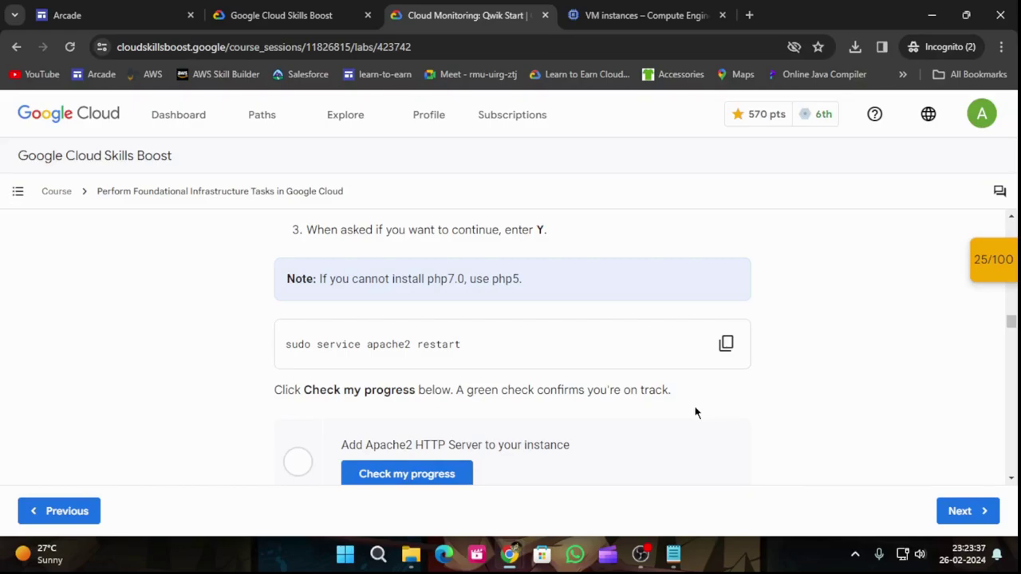
{"action": "scroll", "coordinate": [538, 410], "scroll_direction": "up", "scroll_amount": 2}
{"action": "scroll", "coordinate": [377, 399], "scroll_direction": "down", "scroll_amount": 1}
{"action": "scroll", "coordinate": [377, 399], "scroll_direction": "down", "scroll_amount": 1}
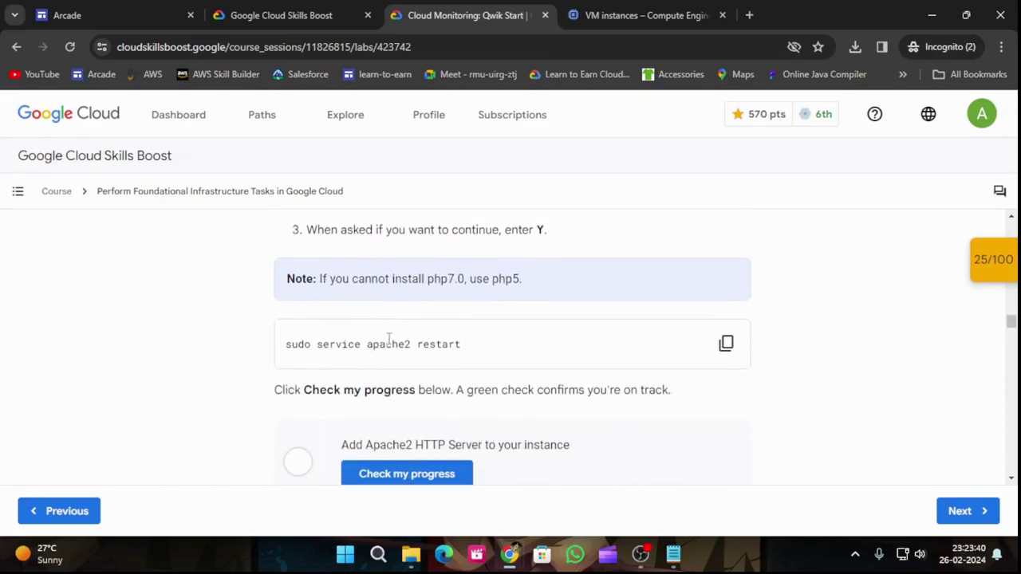
{"action": "left_click", "coordinate": [727, 345]}
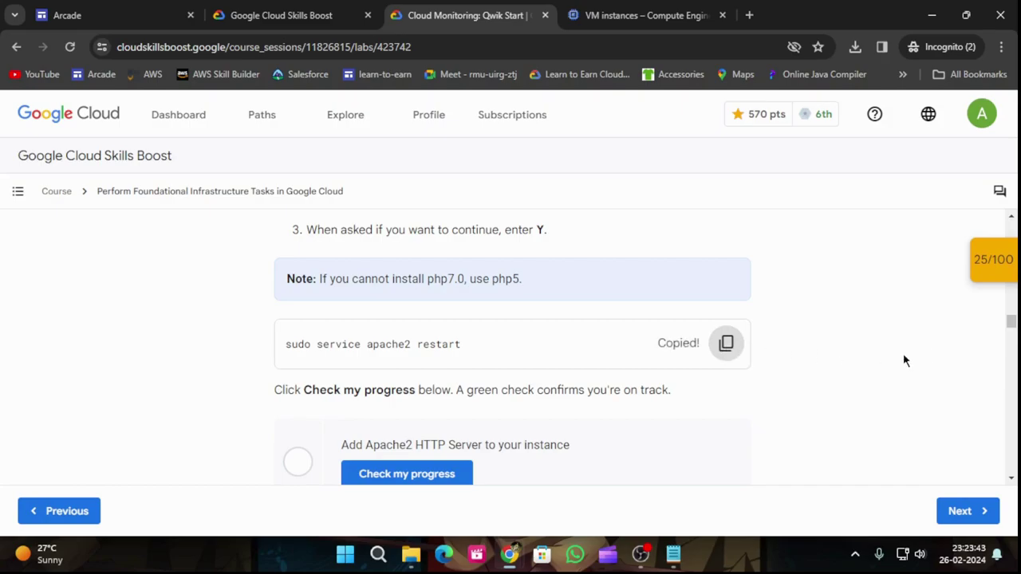
{"action": "scroll", "coordinate": [912, 358], "scroll_direction": "up", "scroll_amount": 1}
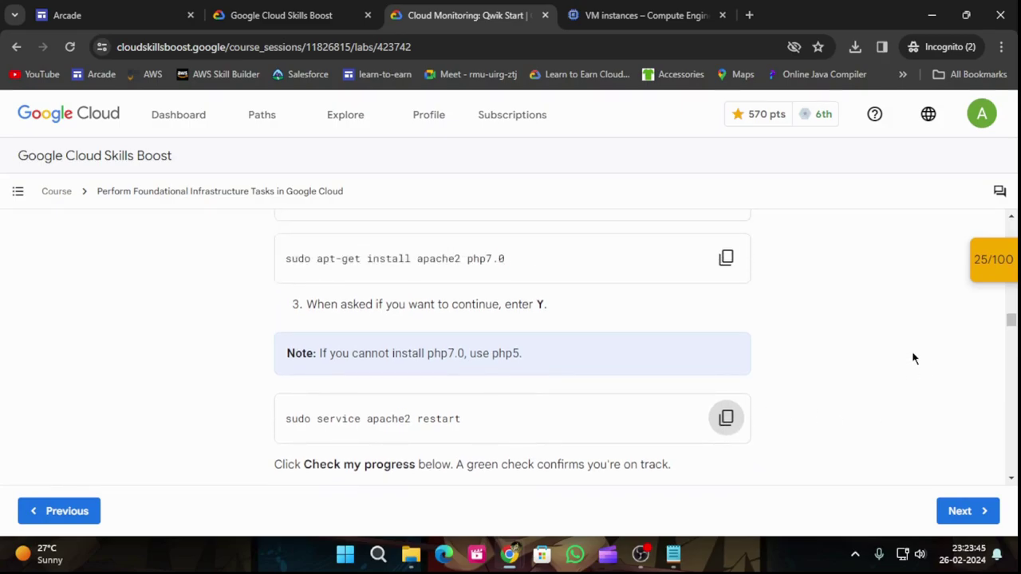
{"action": "scroll", "coordinate": [913, 358], "scroll_direction": "down", "scroll_amount": 2}
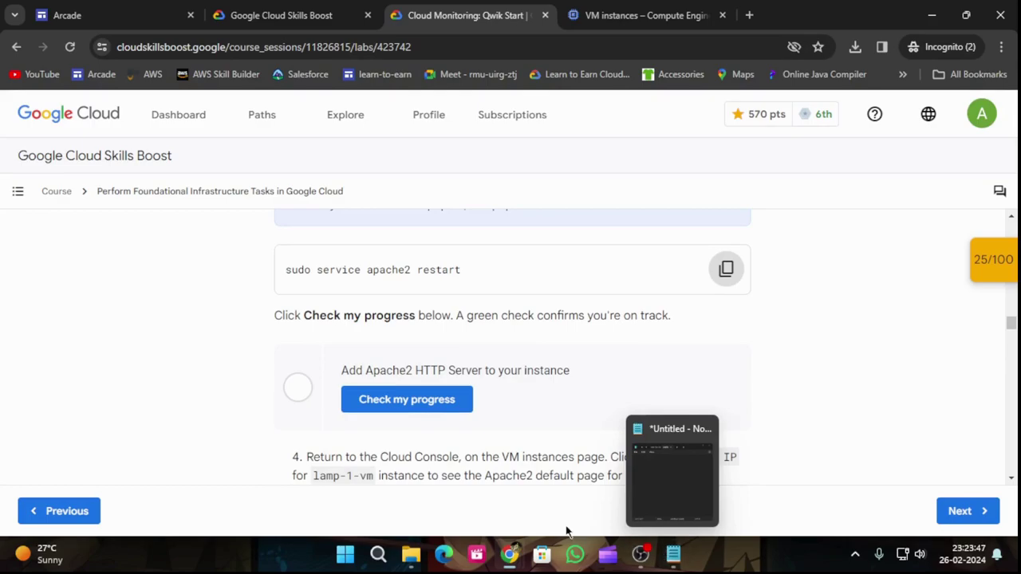
{"action": "mouse_move", "coordinate": [509, 559]}
{"action": "left_click", "coordinate": [658, 480]}
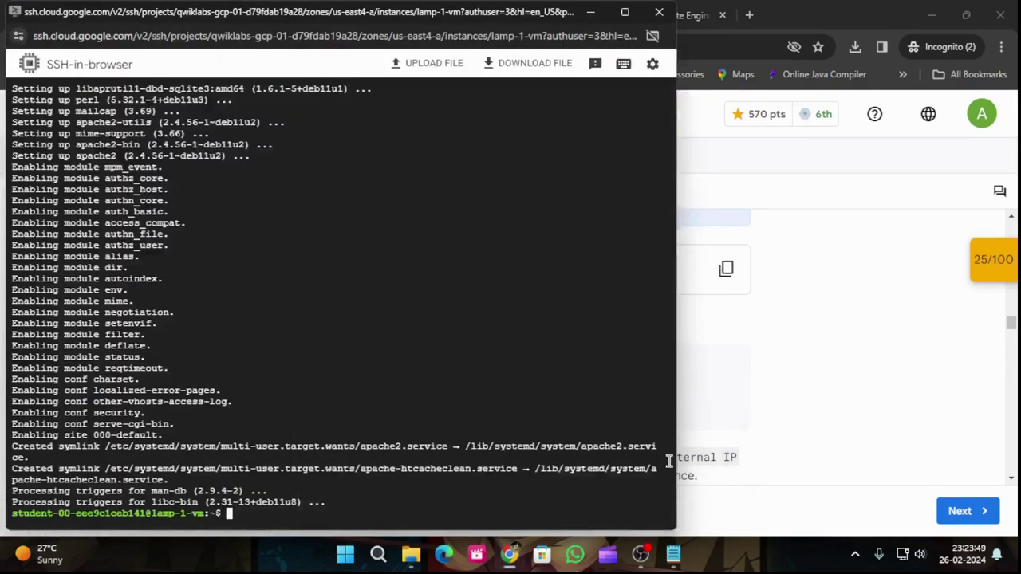
{"action": "key", "text": "ctrl+v"}
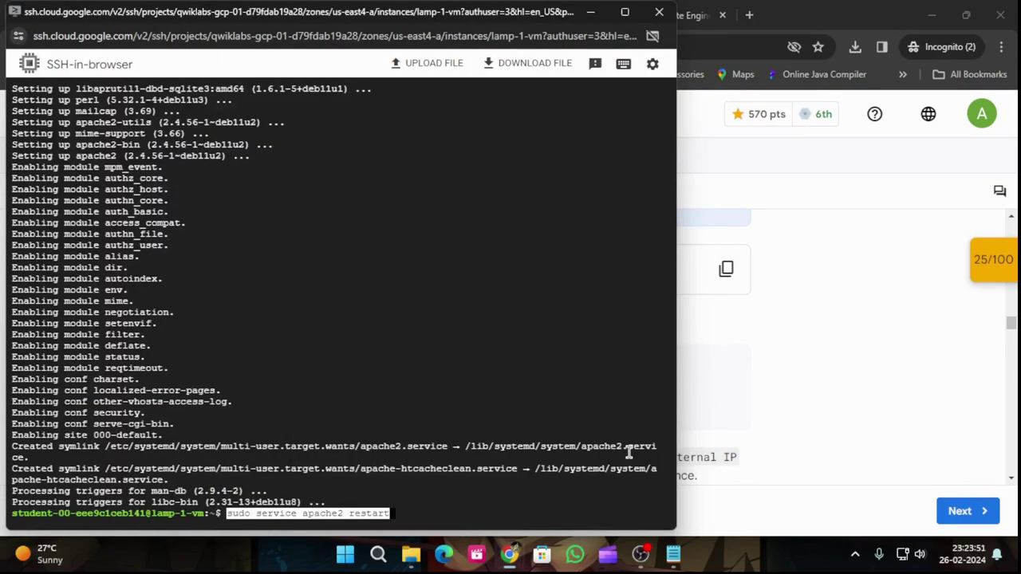
{"action": "key", "text": "Return"}
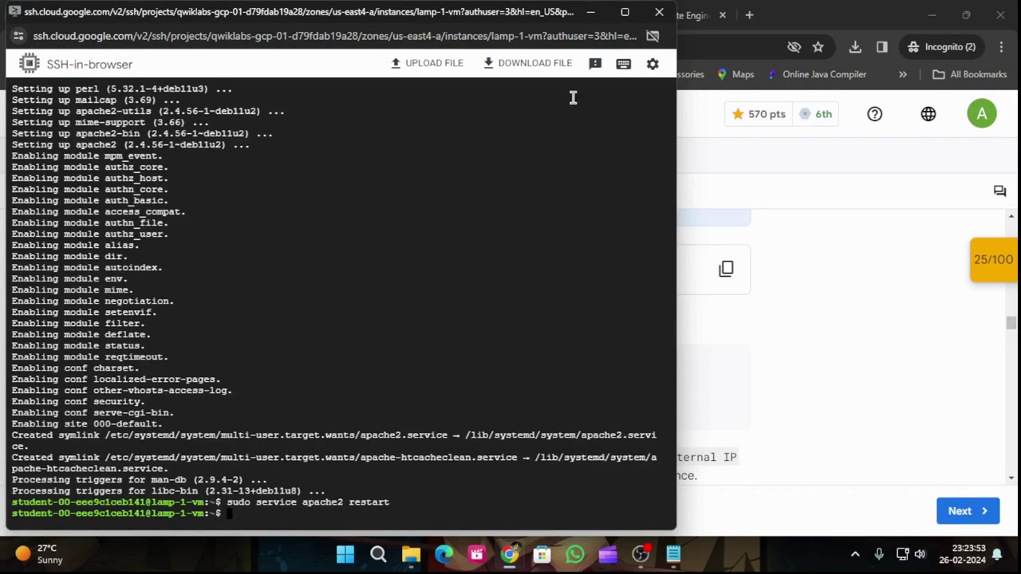
Step: Pass the Add Apache2 HTTP Server checkpoint with Check my progress
{"action": "left_click", "coordinate": [590, 12]}
{"action": "left_click", "coordinate": [446, 400]}
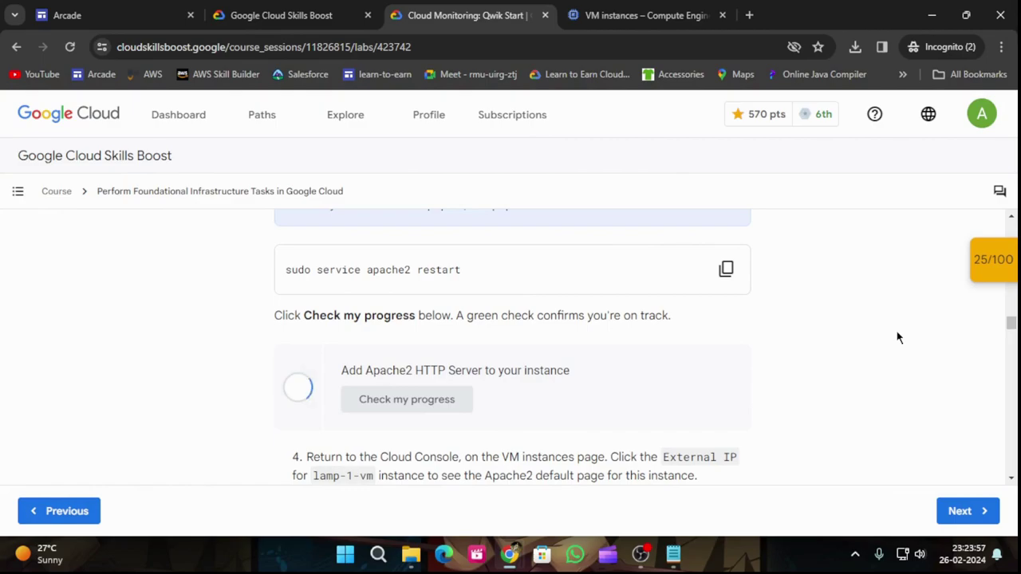
{"action": "scroll", "coordinate": [899, 338], "scroll_direction": "down", "scroll_amount": 3}
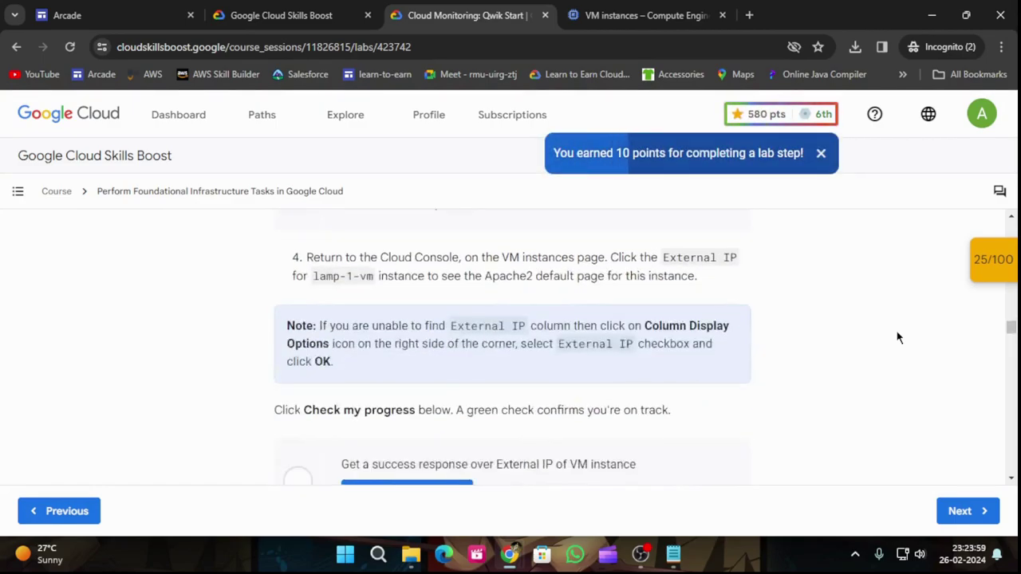
{"action": "scroll", "coordinate": [710, 349], "scroll_direction": "down", "scroll_amount": 1}
{"action": "scroll", "coordinate": [702, 365], "scroll_direction": "up", "scroll_amount": 2}
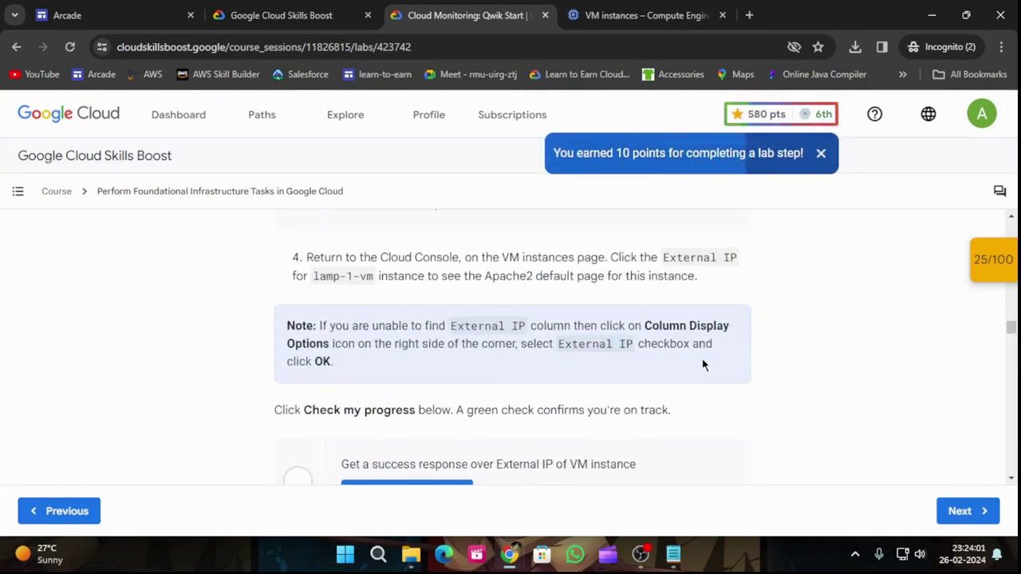
{"action": "scroll", "coordinate": [703, 365], "scroll_direction": "up", "scroll_amount": 1}
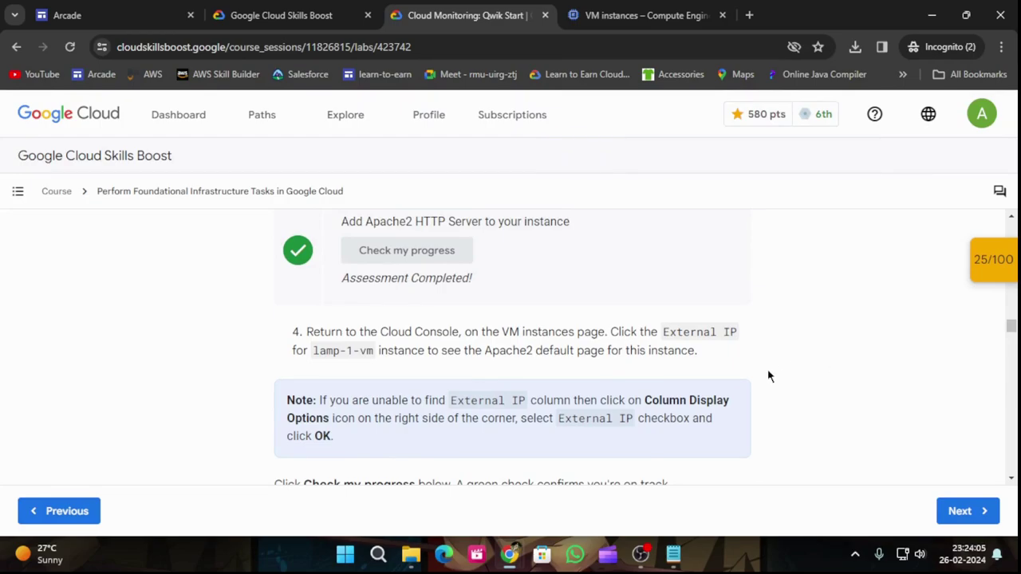
{"action": "left_click", "coordinate": [600, 13]}
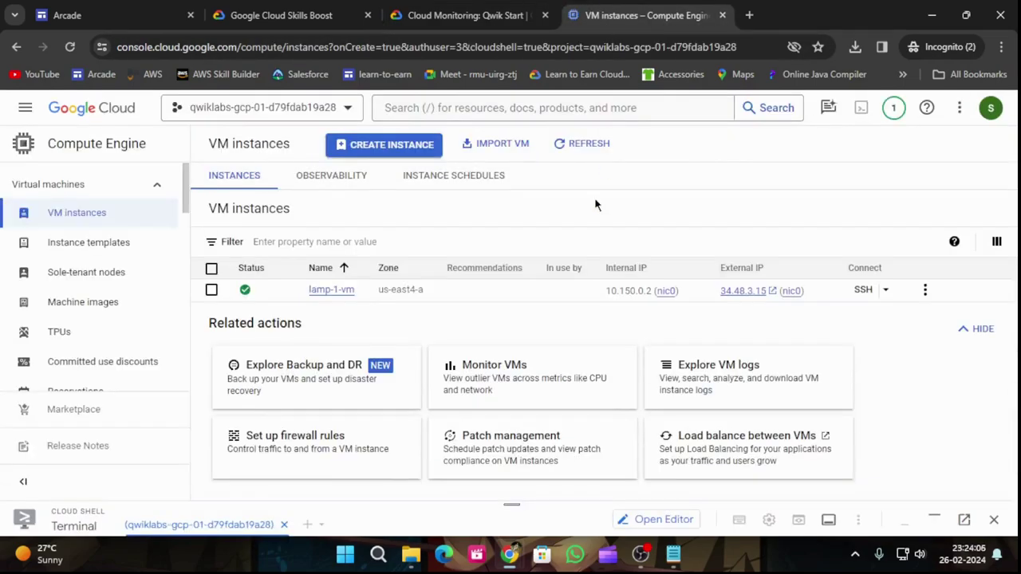
Step: Open lamp-1-vm's external IP 34.48.3.15 to view the Apache2 Debian Default Page, then go back to the lab
{"action": "left_click", "coordinate": [763, 291]}
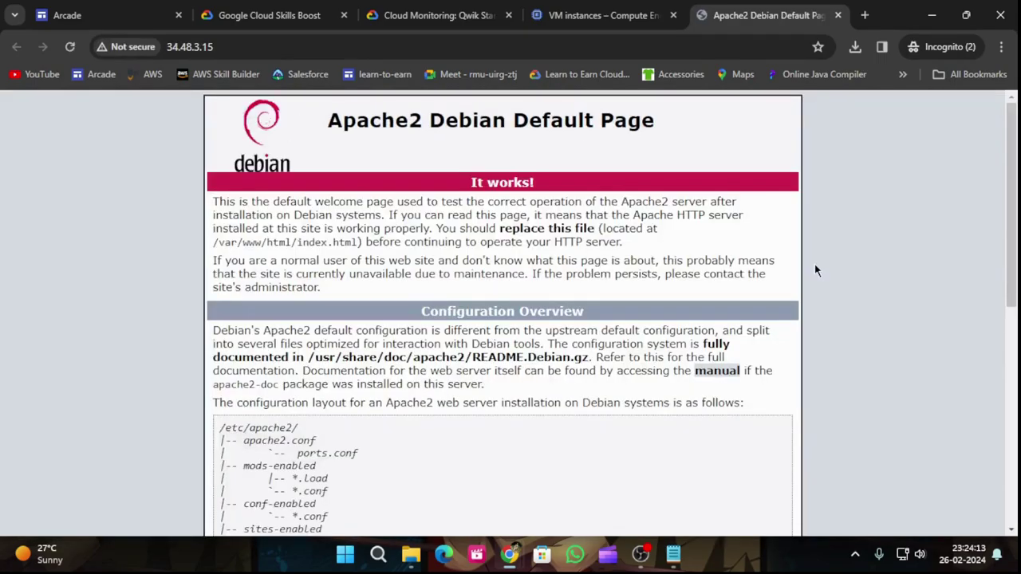
{"action": "left_click", "coordinate": [478, 15]}
Step: Verify the External IP success-response checkpoint with Check my progress
{"action": "scroll", "coordinate": [460, 240], "scroll_direction": "down", "scroll_amount": 3}
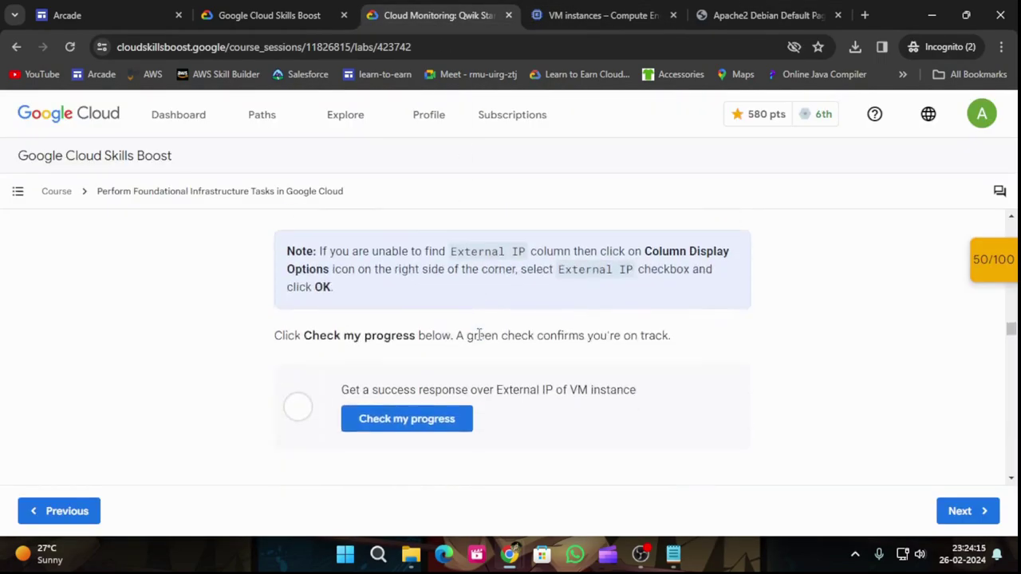
{"action": "left_click", "coordinate": [451, 355]}
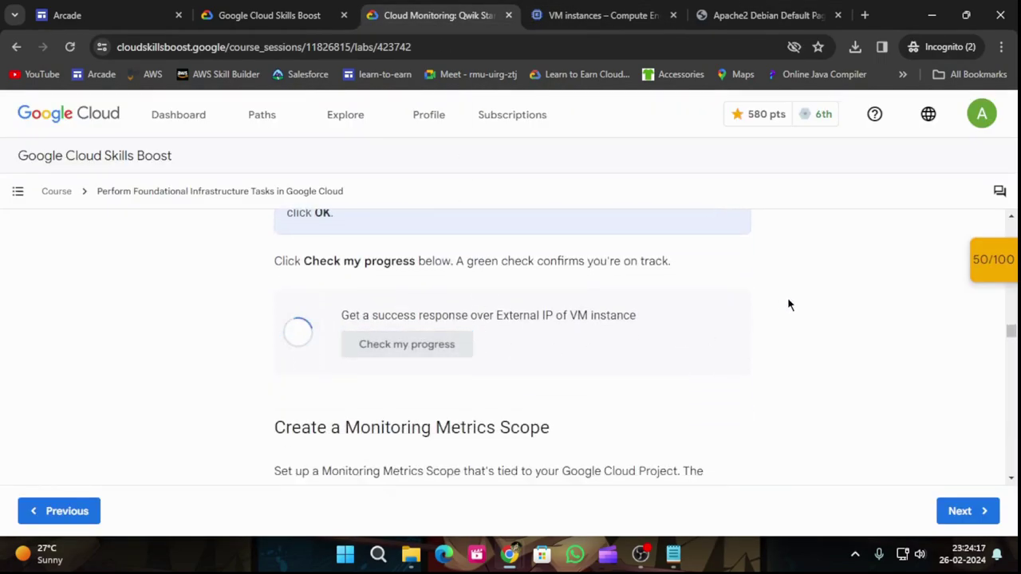
{"action": "mouse_move", "coordinate": [976, 267]}
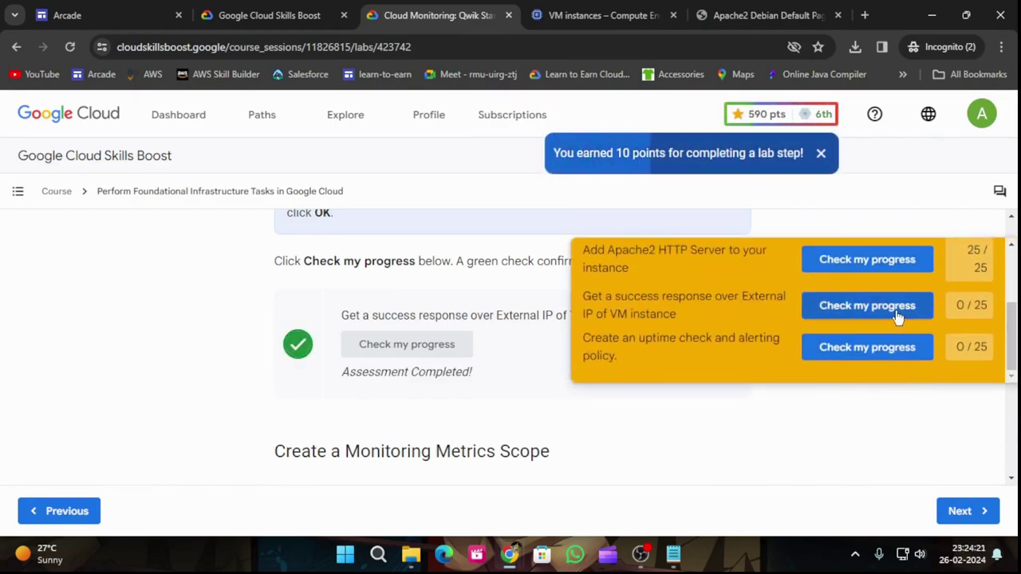
{"action": "left_click", "coordinate": [898, 316]}
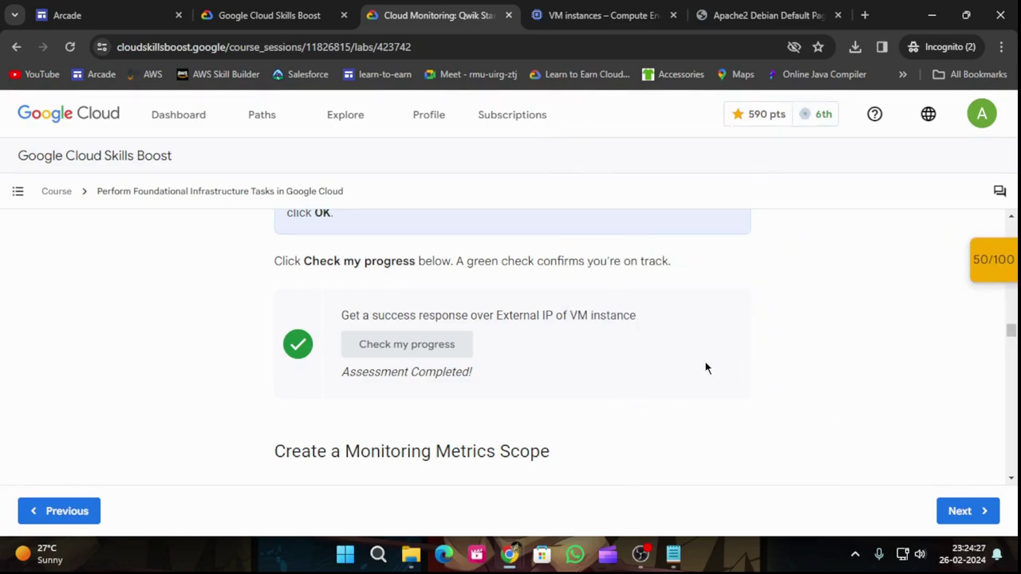
Step: Copy the Monitoring agent repository curl command from the lab
{"action": "scroll", "coordinate": [706, 367], "scroll_direction": "down", "scroll_amount": 3}
{"action": "scroll", "coordinate": [586, 343], "scroll_direction": "down", "scroll_amount": 7}
{"action": "scroll", "coordinate": [594, 355], "scroll_direction": "up", "scroll_amount": 3}
{"action": "scroll", "coordinate": [599, 359], "scroll_direction": "up", "scroll_amount": 5}
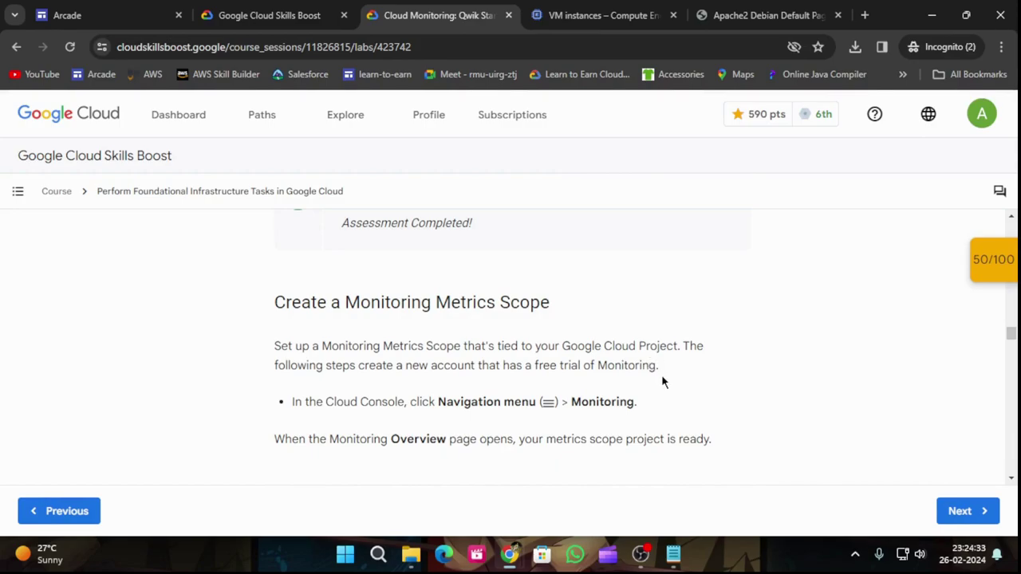
{"action": "scroll", "coordinate": [581, 405], "scroll_direction": "down", "scroll_amount": 7}
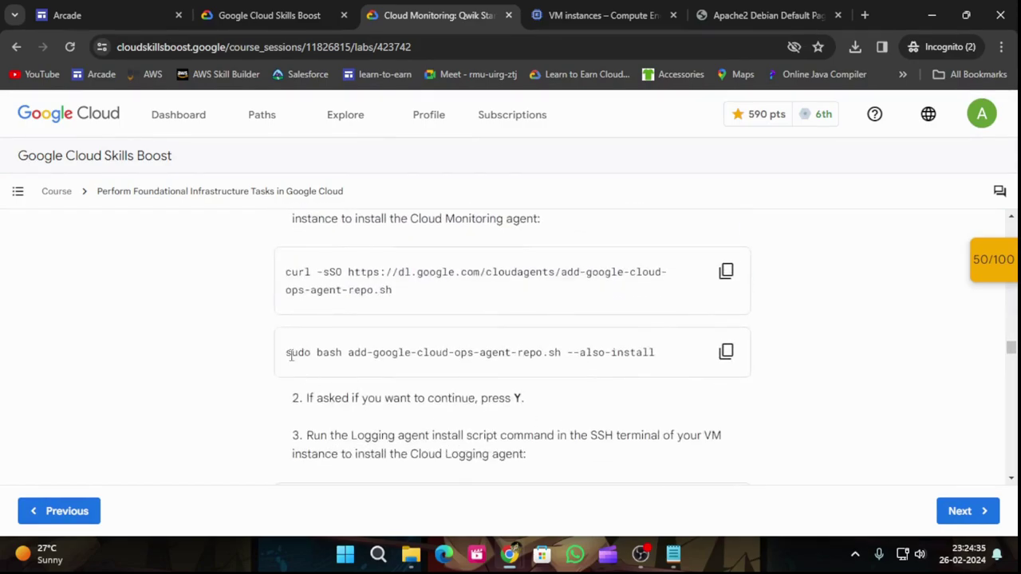
{"action": "left_click", "coordinate": [726, 271]}
Step: Enlarge Cloud Shell and run the agent-repo curl command there
{"action": "left_click", "coordinate": [604, 15]}
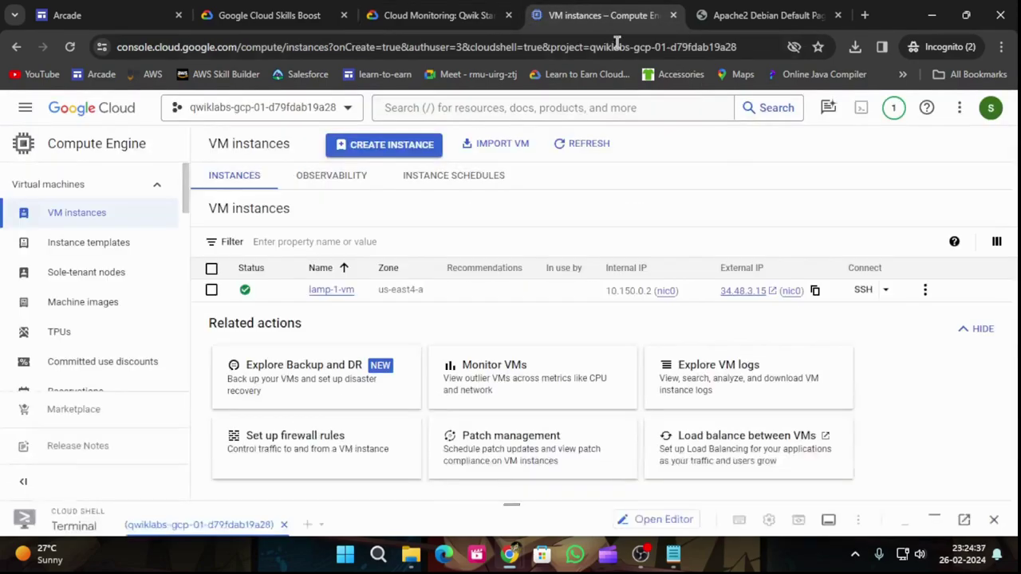
{"action": "left_click_drag", "start_coordinate": [514, 505], "coordinate": [583, 253]}
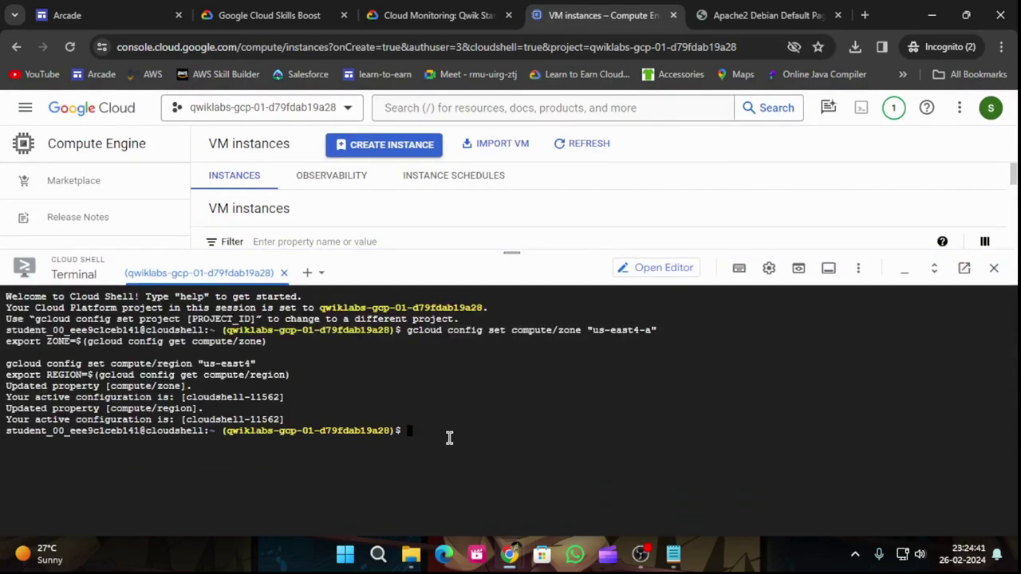
{"action": "key", "text": "ctrl+v"}
{"action": "key", "text": "Return"}
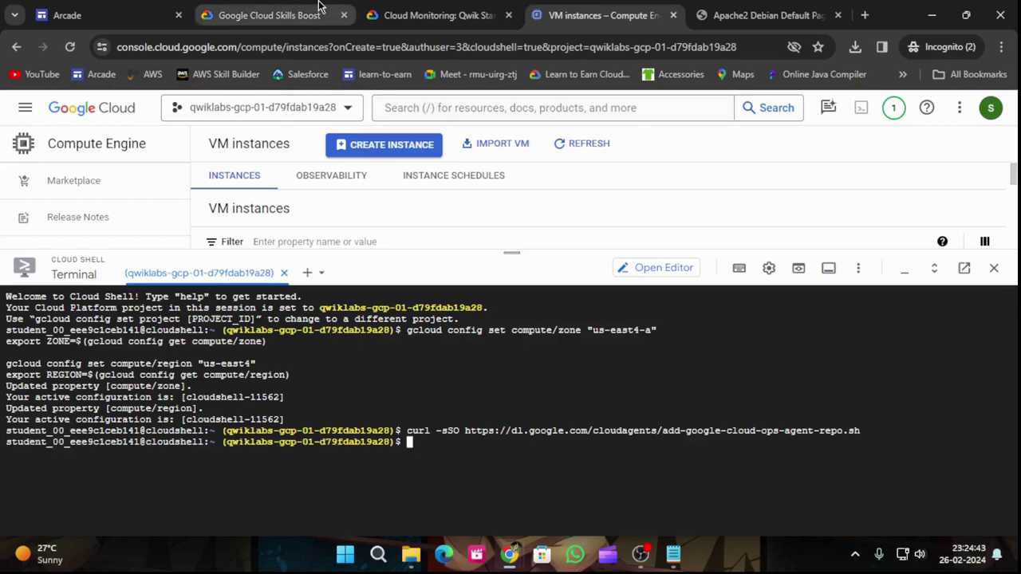
Step: Run the agent-repo curl command in the lamp-1-vm SSH terminal
{"action": "left_click", "coordinate": [317, 7]}
{"action": "left_click", "coordinate": [402, 8]}
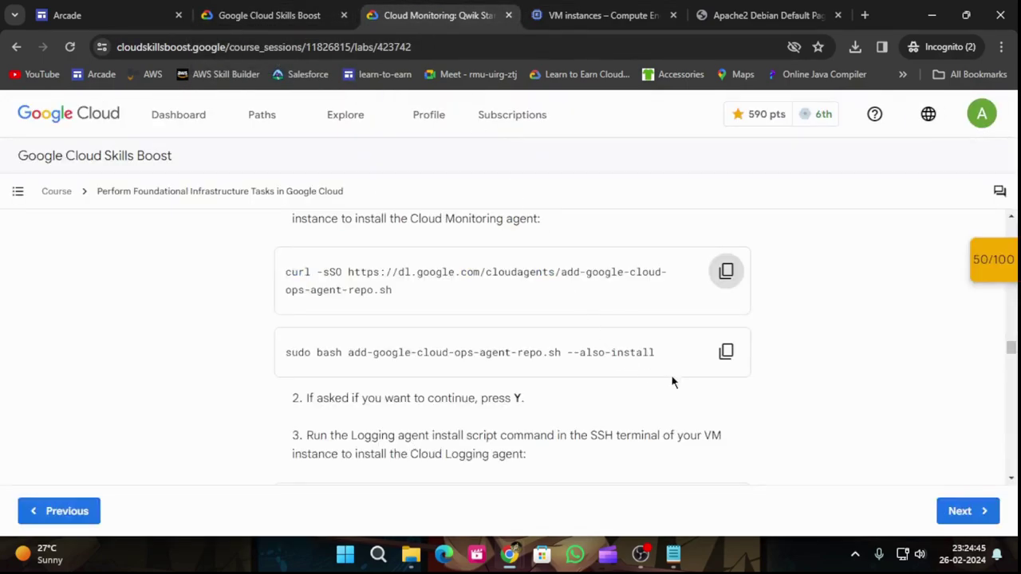
{"action": "scroll", "coordinate": [662, 376], "scroll_direction": "up", "scroll_amount": 1}
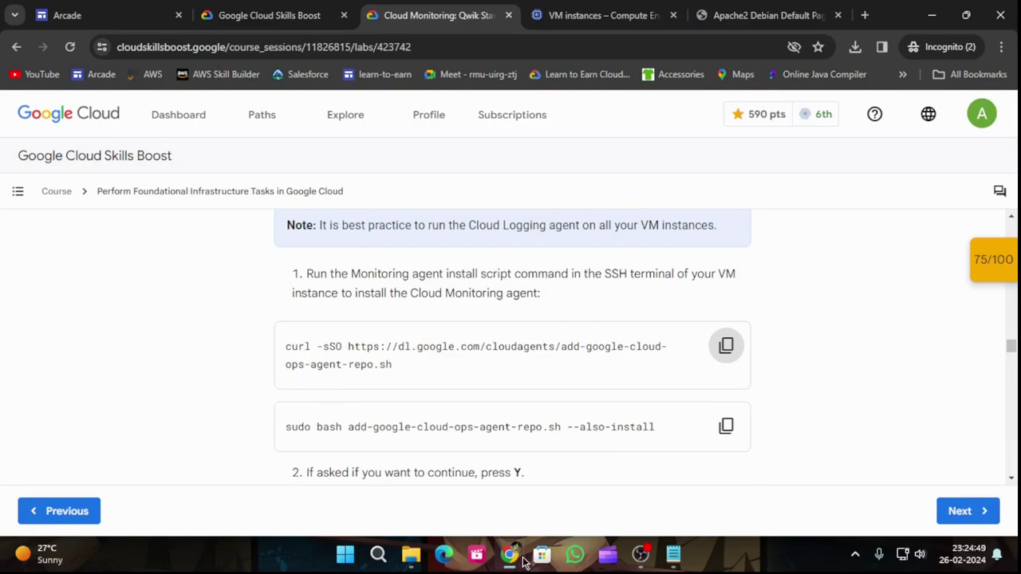
{"action": "mouse_move", "coordinate": [509, 555]}
{"action": "left_click", "coordinate": [629, 492]}
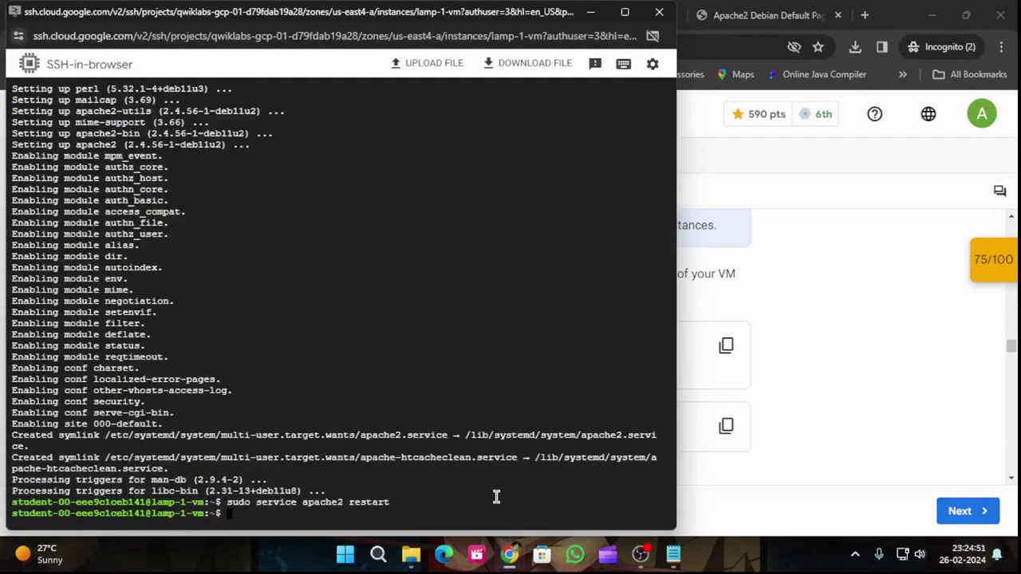
{"action": "key", "text": "ctrl+v"}
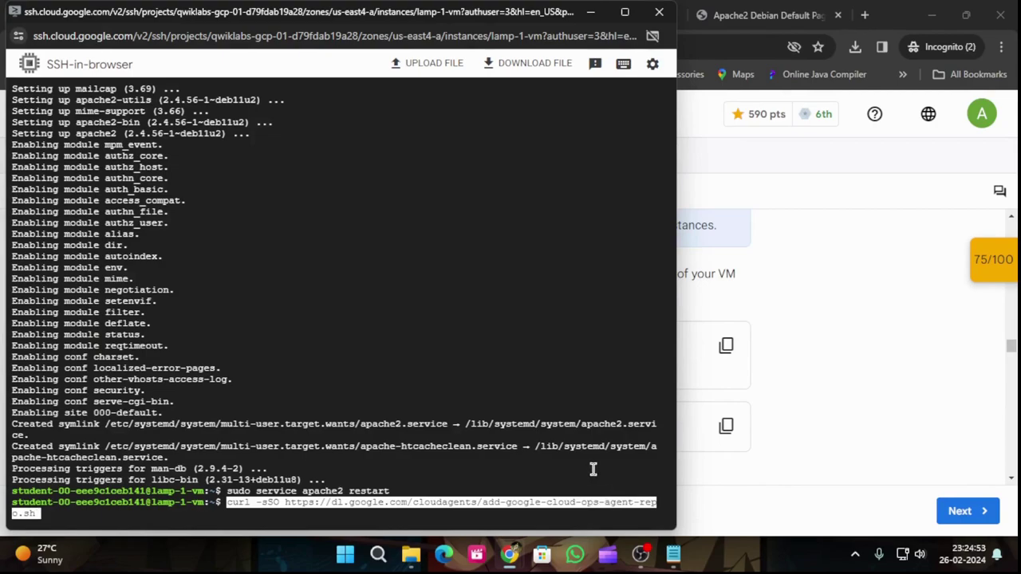
{"action": "key", "text": "Return"}
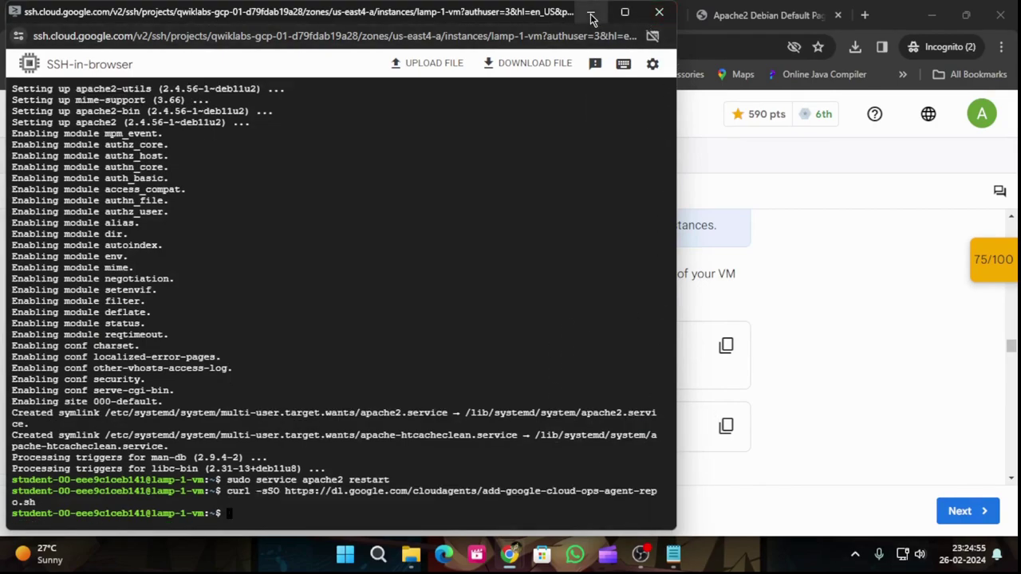
Step: Run sudo bash add-google-cloud-ops-agent-repo.sh --also-install on lamp-1-vm
{"action": "left_click", "coordinate": [590, 17]}
{"action": "scroll", "coordinate": [758, 410], "scroll_direction": "down", "scroll_amount": 1}
{"action": "left_click", "coordinate": [726, 352]}
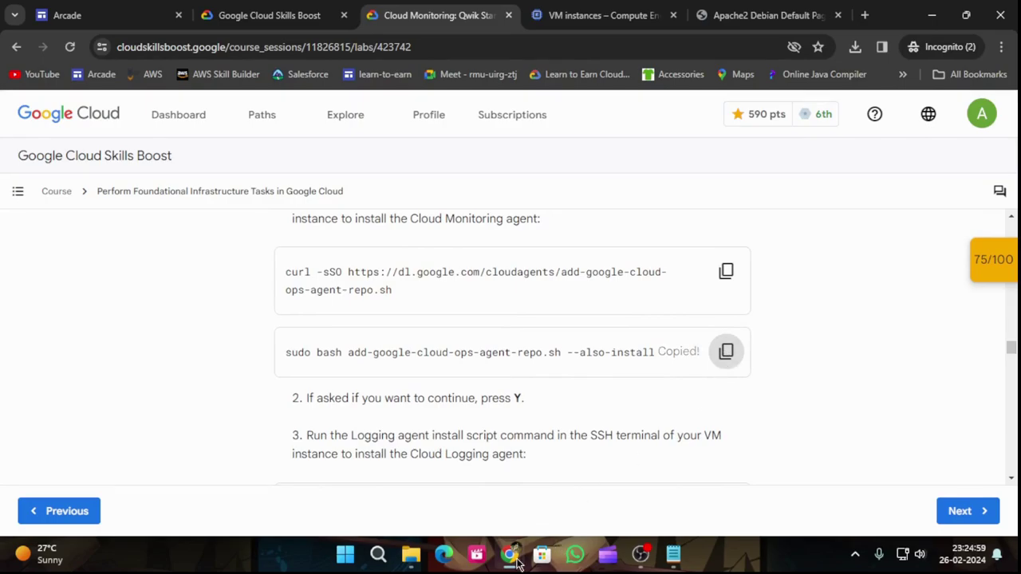
{"action": "mouse_move", "coordinate": [510, 553]}
{"action": "left_click", "coordinate": [654, 462]}
{"action": "key", "text": "ctrl+v"}
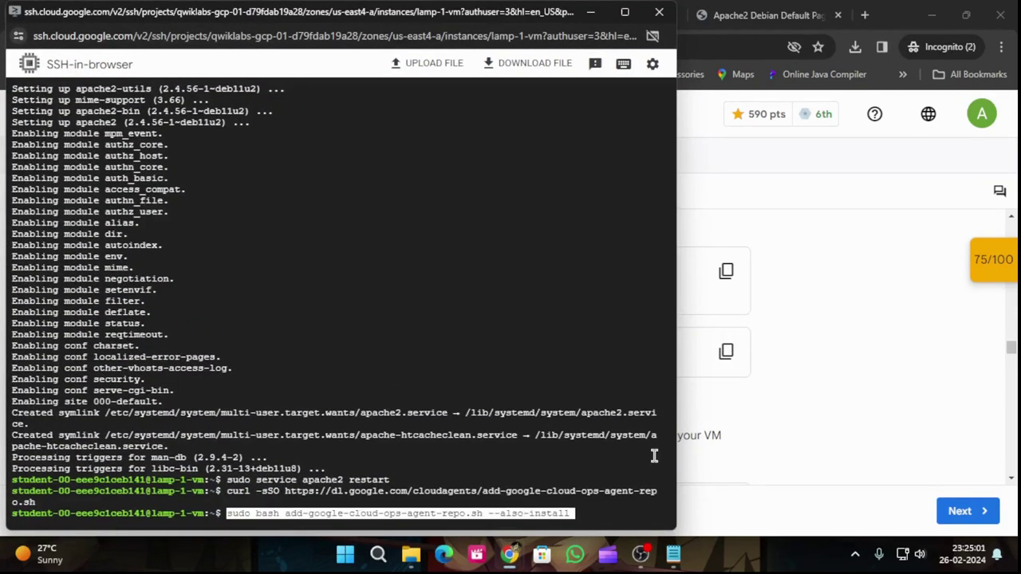
{"action": "key", "text": "Return"}
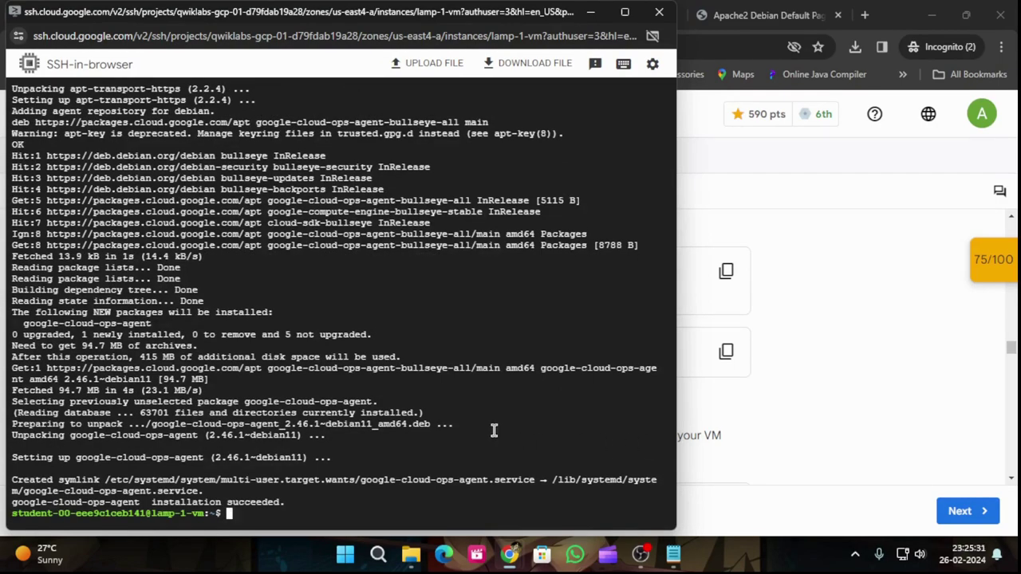
Step: Check the Ops Agent status with the lab's systemctl status command on lamp-1-vm
{"action": "left_click", "coordinate": [589, 12]}
{"action": "scroll", "coordinate": [785, 370], "scroll_direction": "down", "scroll_amount": 3}
{"action": "scroll", "coordinate": [784, 369], "scroll_direction": "up", "scroll_amount": 3}
{"action": "scroll", "coordinate": [786, 371], "scroll_direction": "down", "scroll_amount": 2}
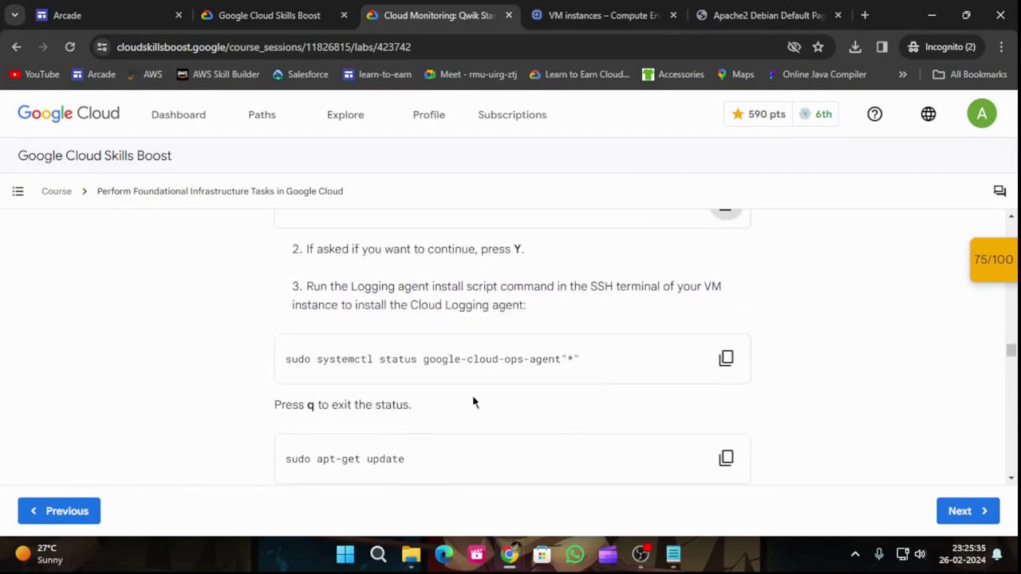
{"action": "left_click", "coordinate": [726, 358]}
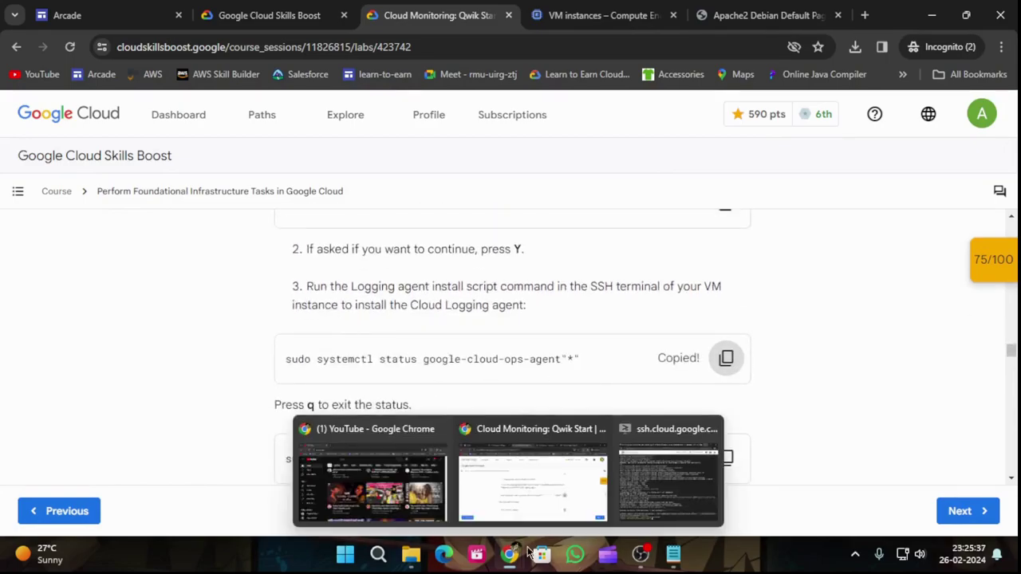
{"action": "mouse_move", "coordinate": [517, 556]}
{"action": "left_click", "coordinate": [700, 484]}
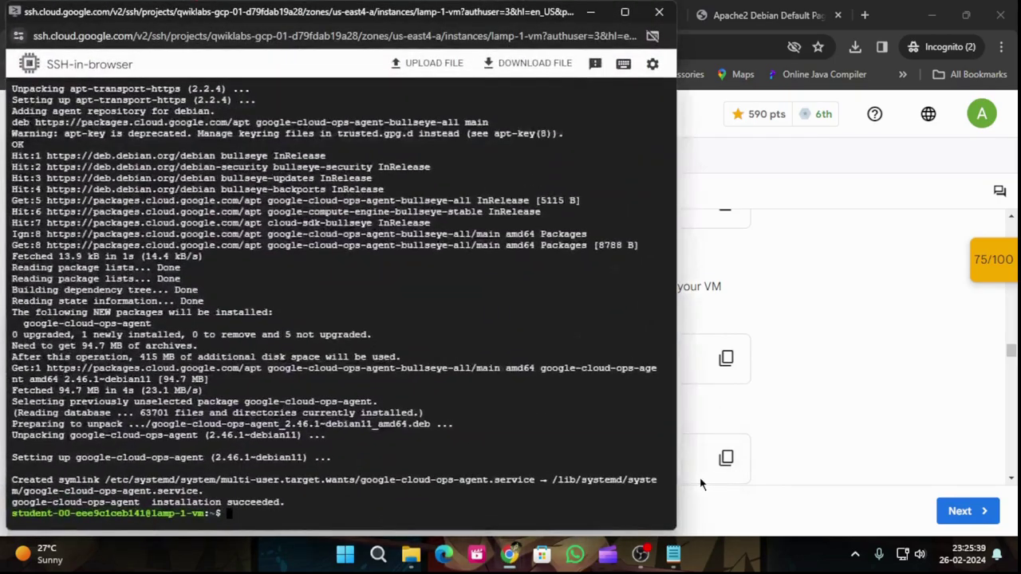
{"action": "key", "text": "ctrl+v"}
{"action": "key", "text": "Return"}
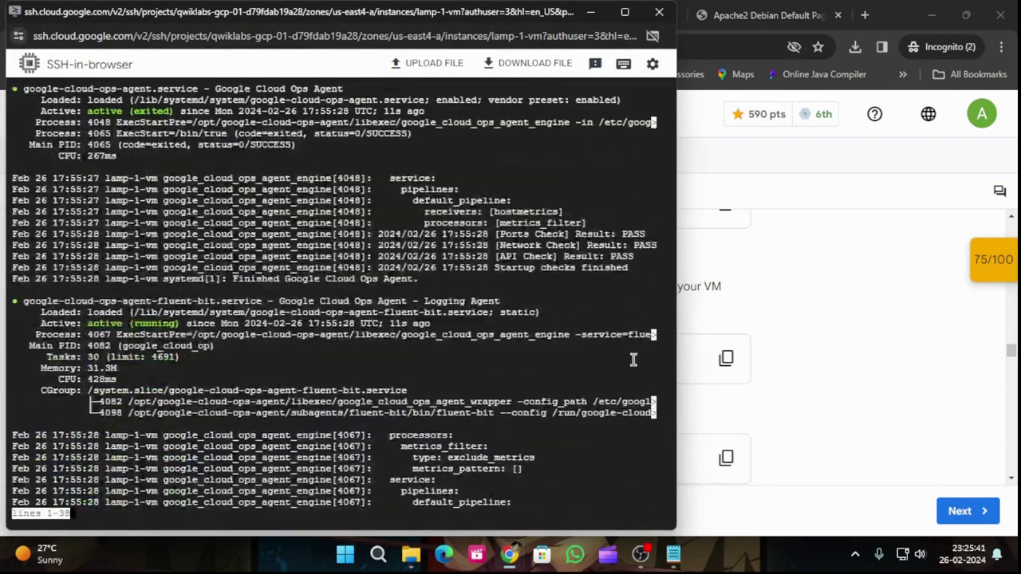
Step: Exit the status output and run sudo apt-get update on lamp-1-vm
{"action": "left_click", "coordinate": [820, 268]}
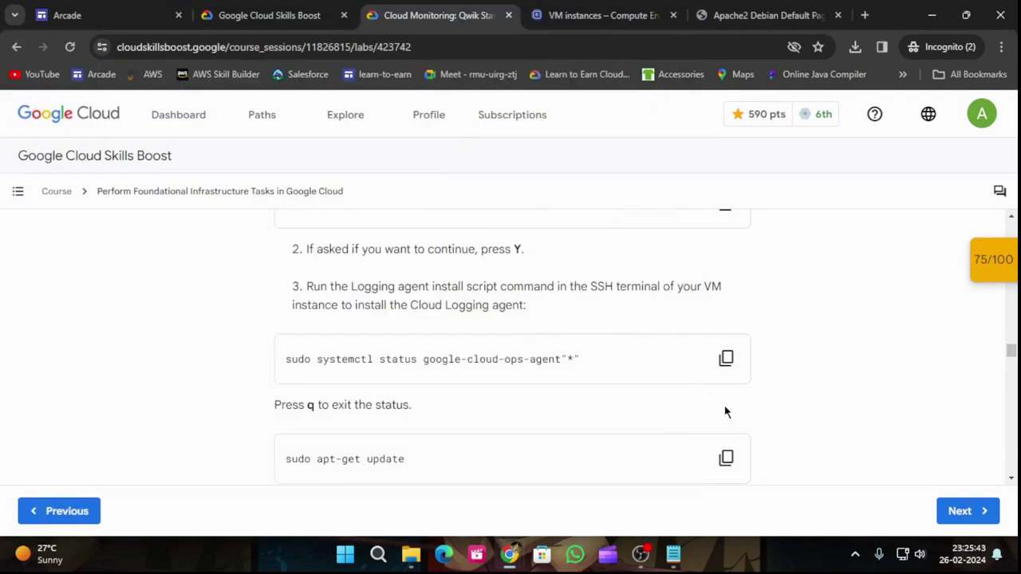
{"action": "scroll", "coordinate": [728, 411], "scroll_direction": "down", "scroll_amount": 1}
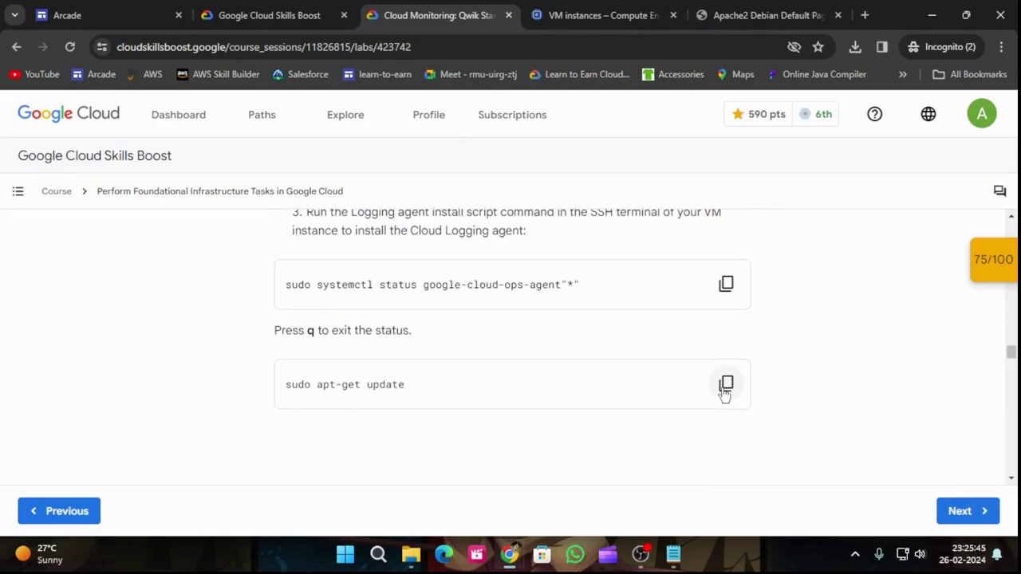
{"action": "left_click", "coordinate": [725, 386]}
{"action": "scroll", "coordinate": [381, 371], "scroll_direction": "down", "scroll_amount": 2}
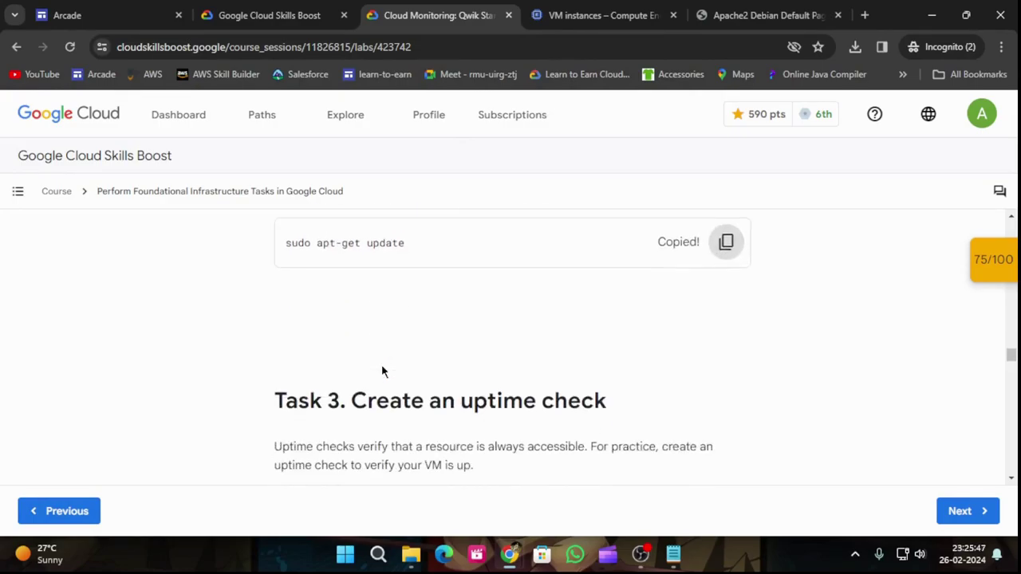
{"action": "scroll", "coordinate": [526, 427], "scroll_direction": "down", "scroll_amount": 2}
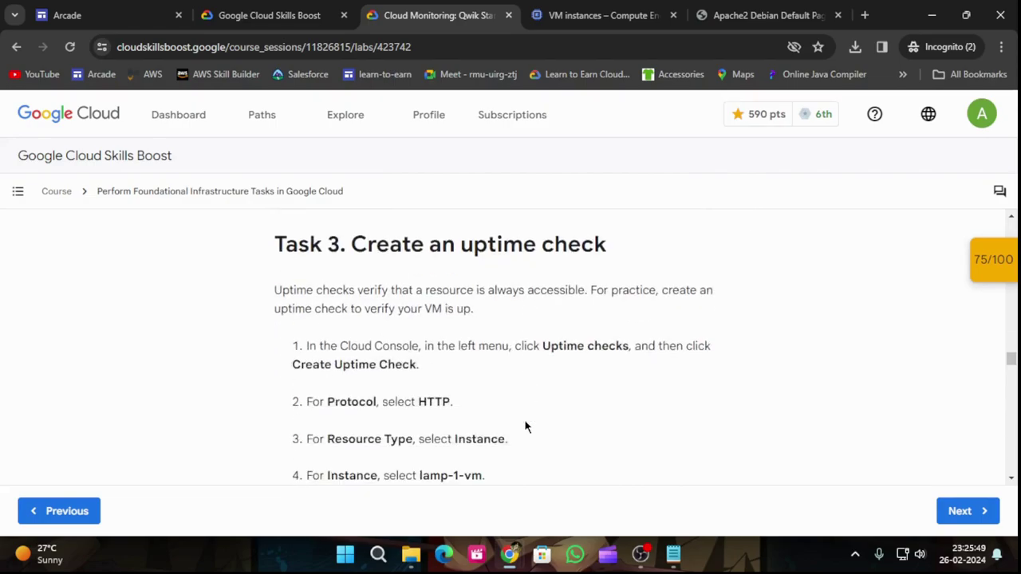
{"action": "mouse_move", "coordinate": [509, 552]}
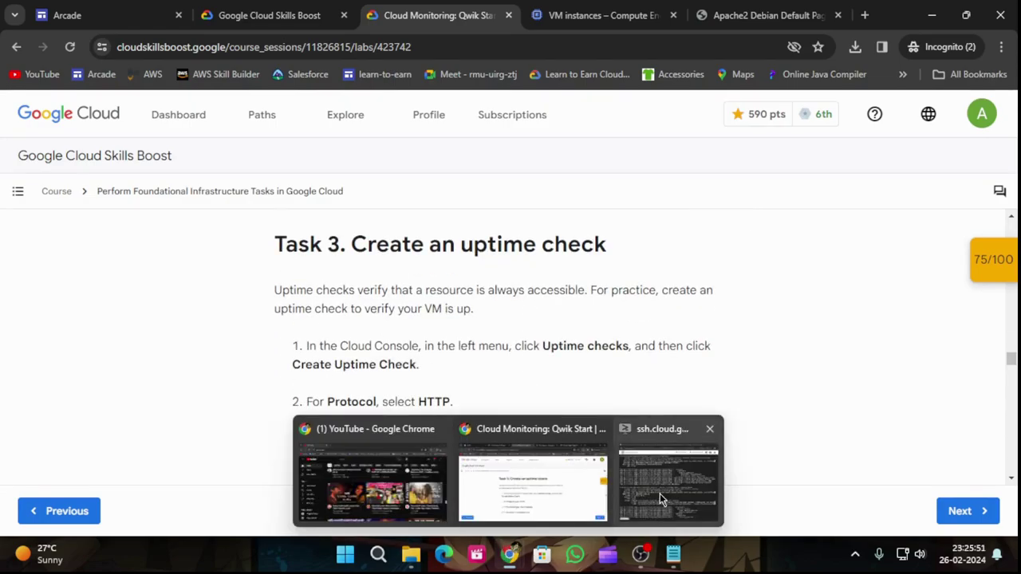
{"action": "left_click", "coordinate": [660, 494]}
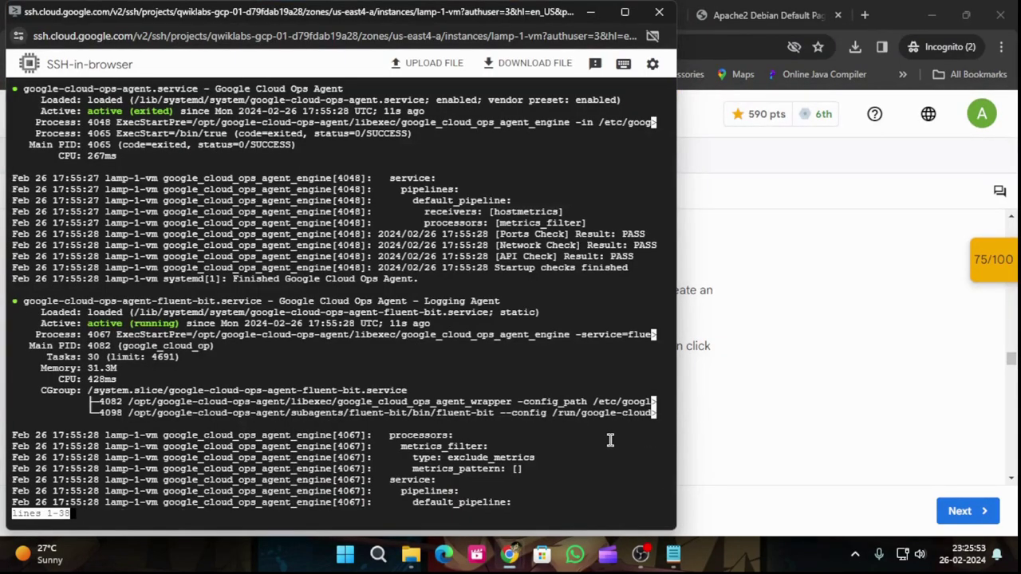
{"action": "key", "text": "q"}
{"action": "key", "text": "ctrl+v"}
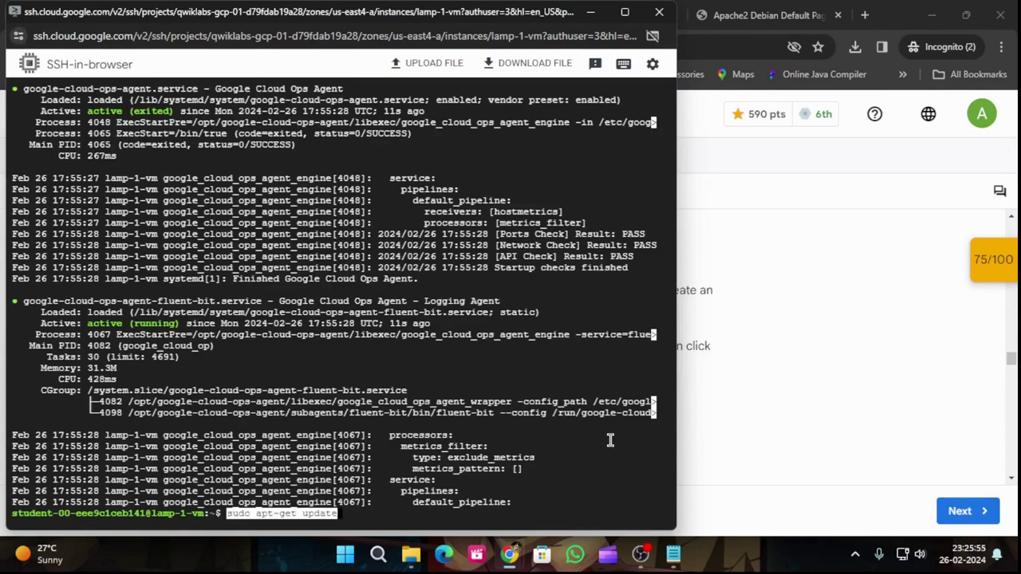
{"action": "key", "text": "Return"}
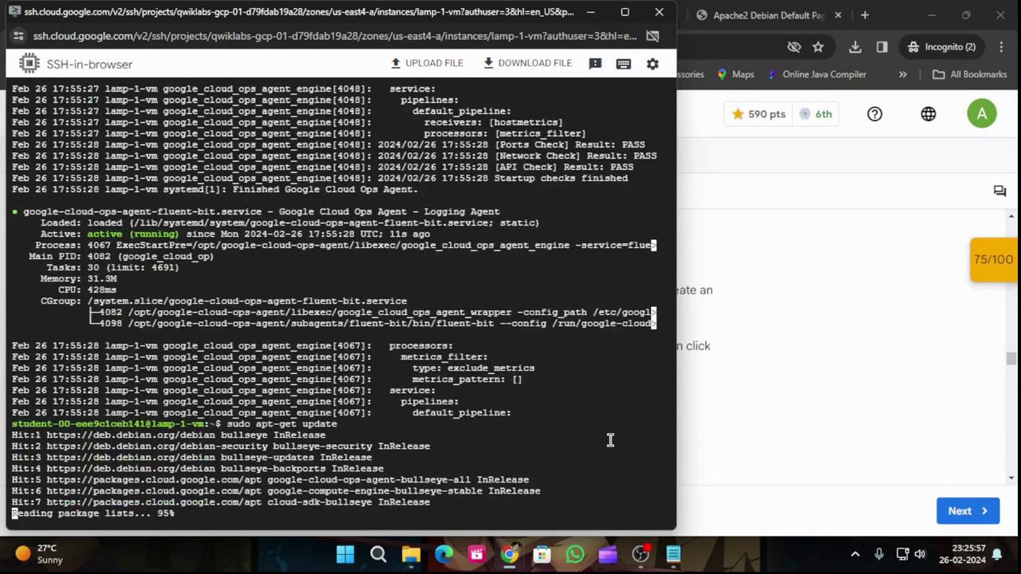
{"action": "left_click", "coordinate": [590, 12]}
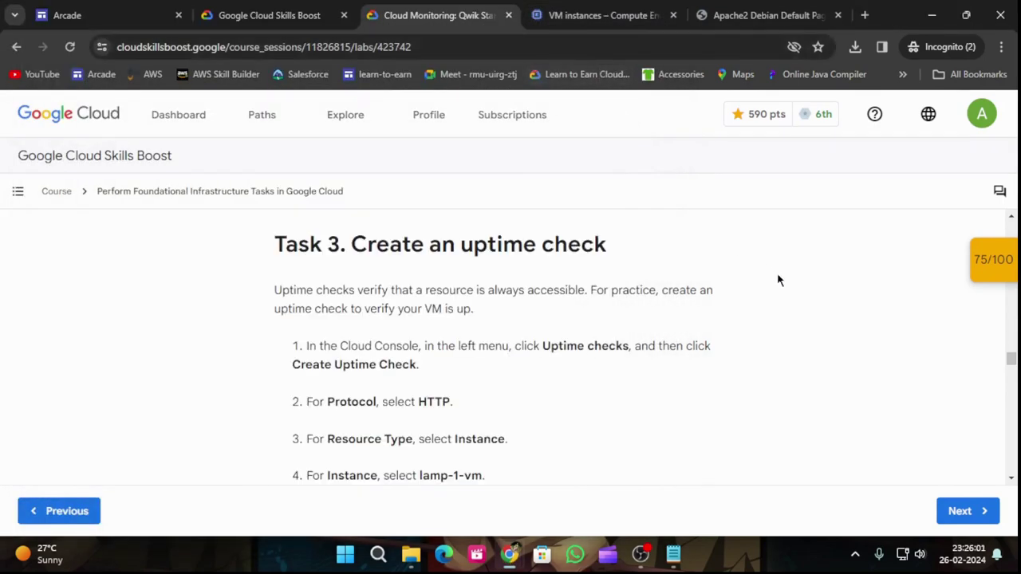
Step: Search the console for 'Uptime checks' copied from the lab and open the Uptime checks page
{"action": "scroll", "coordinate": [750, 351], "scroll_direction": "down", "scroll_amount": 1}
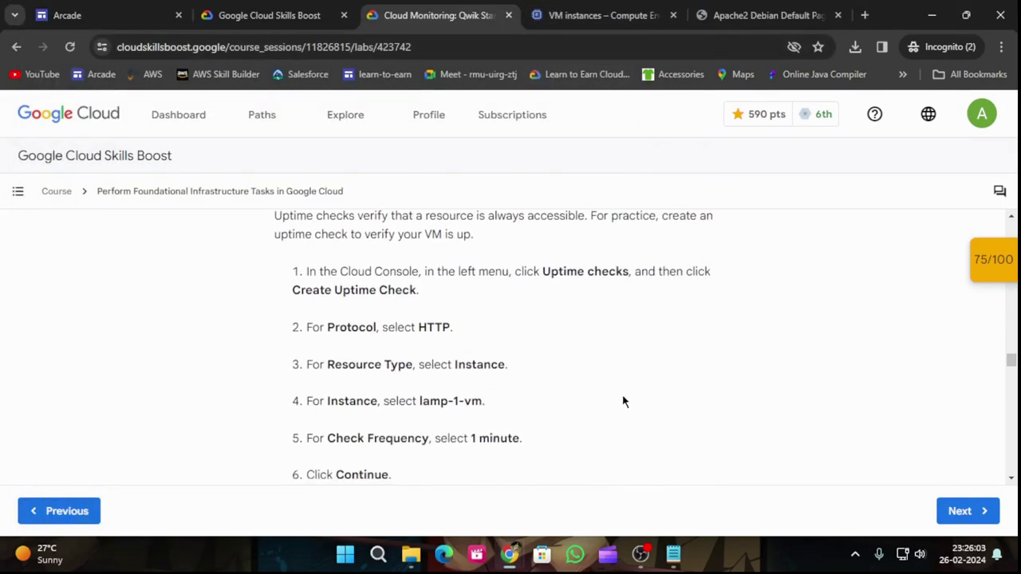
{"action": "left_click_drag", "start_coordinate": [542, 271], "coordinate": [631, 271]}
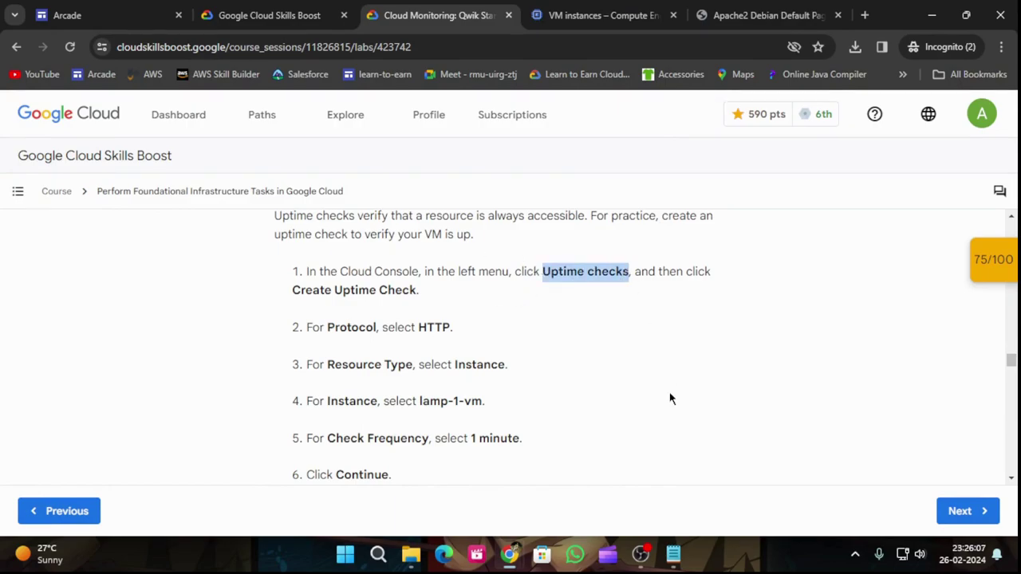
{"action": "key", "text": "ctrl+Tab"}
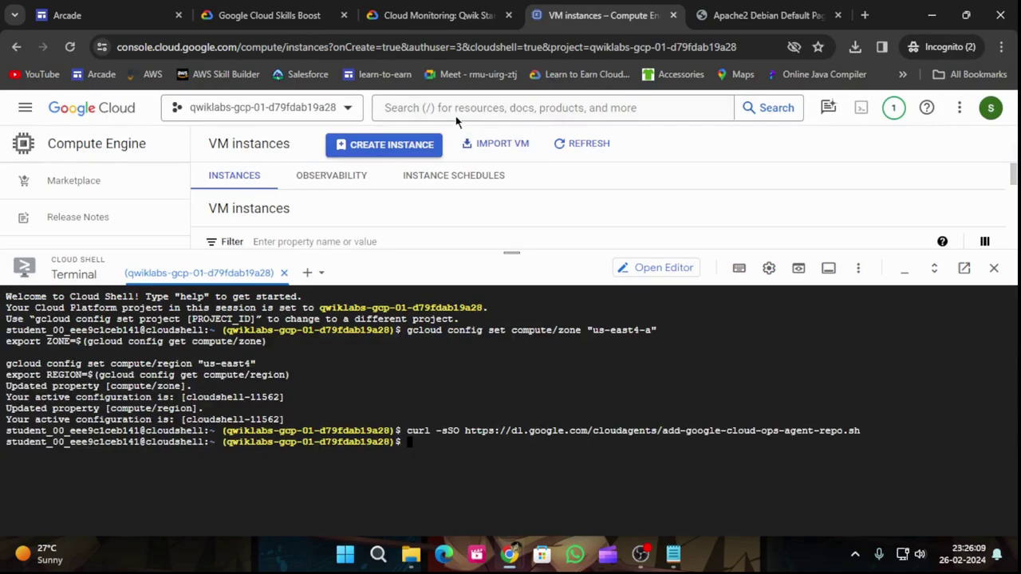
{"action": "left_click", "coordinate": [452, 108]}
{"action": "key", "text": "ctrl+v"}
{"action": "key", "text": "Return"}
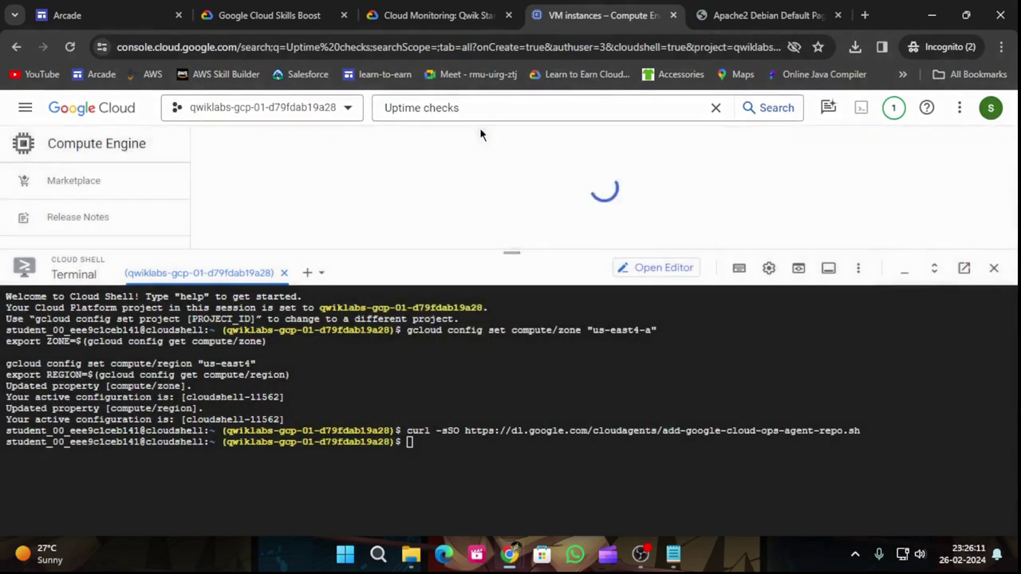
{"action": "left_click_drag", "start_coordinate": [515, 250], "coordinate": [511, 417]}
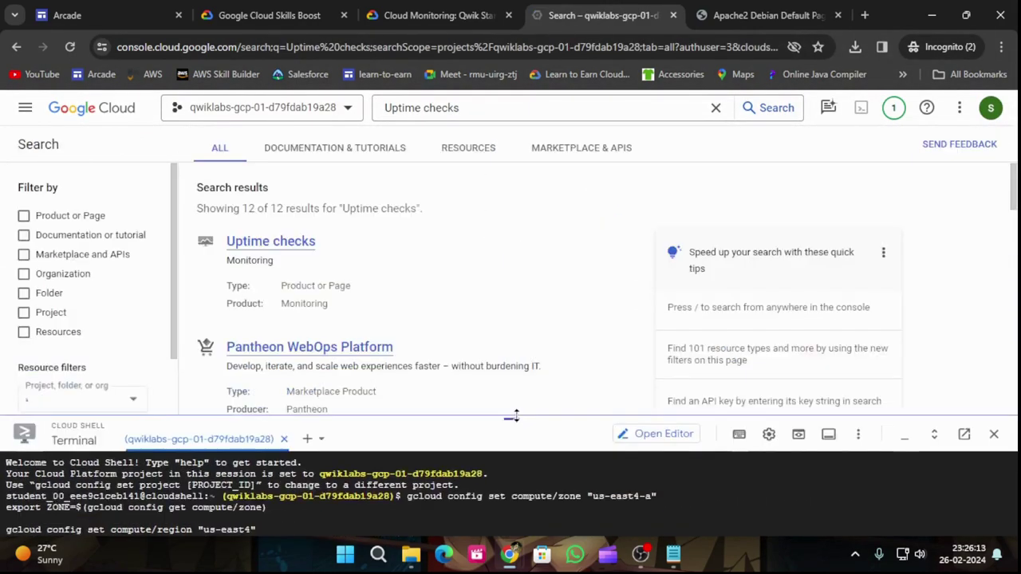
{"action": "left_click", "coordinate": [287, 249]}
{"action": "left_click", "coordinate": [437, 16]}
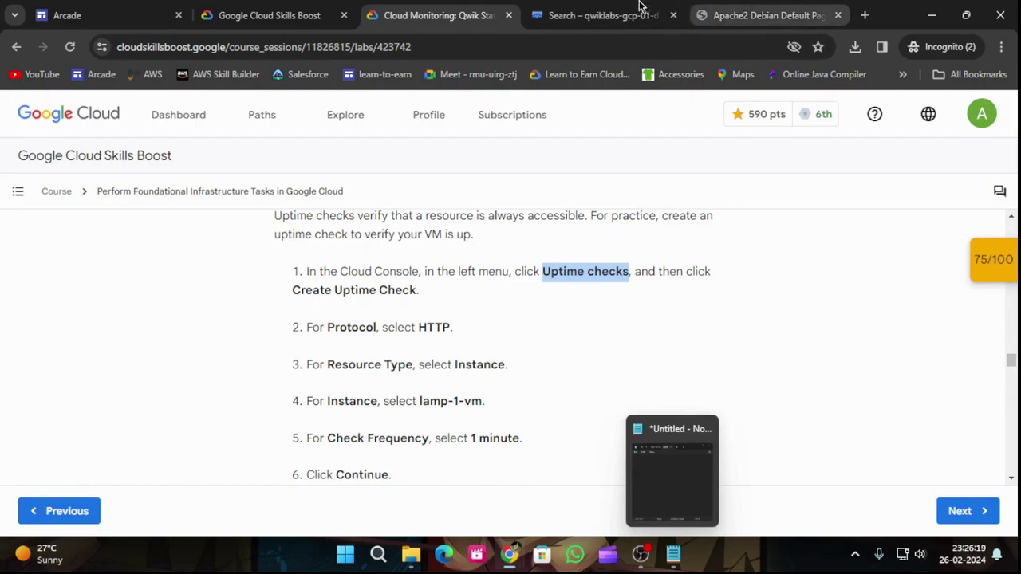
{"action": "left_click", "coordinate": [602, 15]}
Step: Start a new uptime check targeting resource type Instance, lamp-1-vm
{"action": "left_click", "coordinate": [644, 179]}
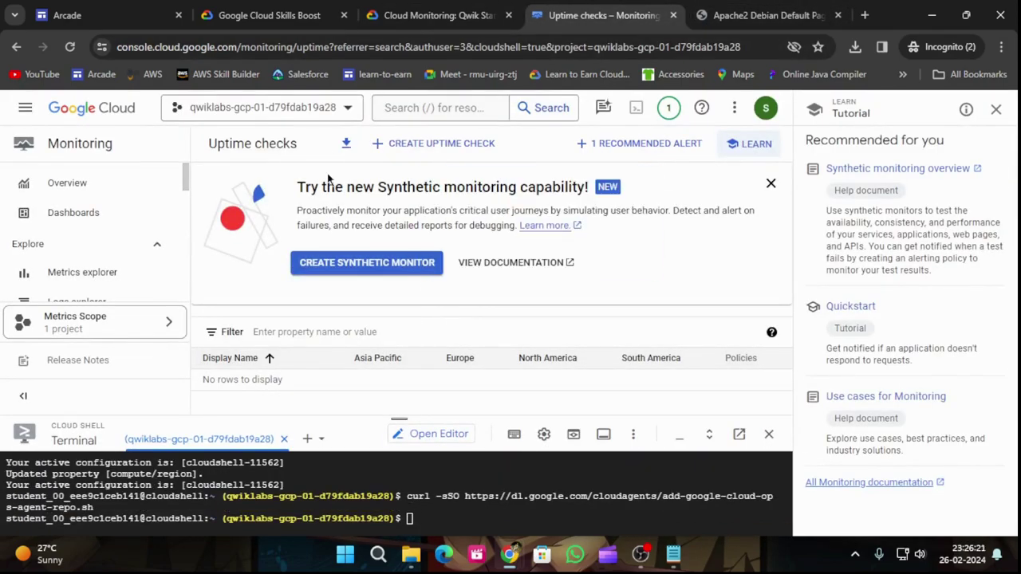
{"action": "left_click", "coordinate": [428, 144]}
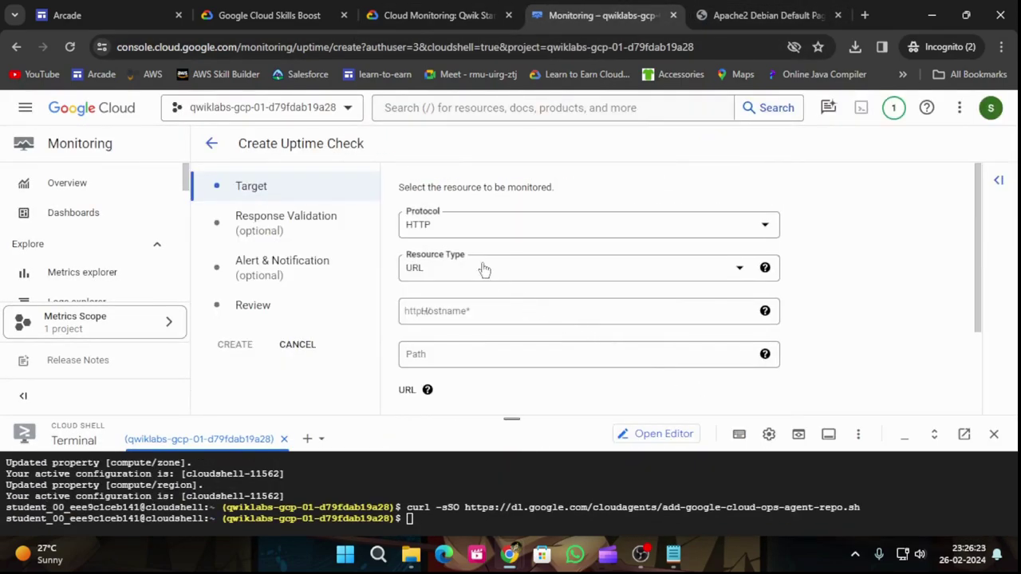
{"action": "left_click", "coordinate": [462, 15]}
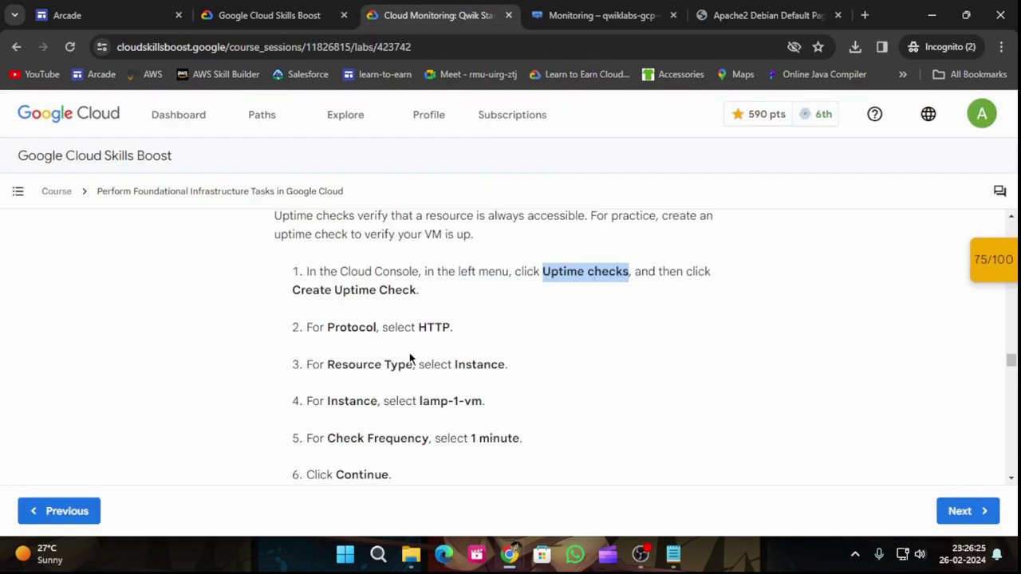
{"action": "left_click", "coordinate": [599, 13]}
{"action": "left_click", "coordinate": [488, 279]}
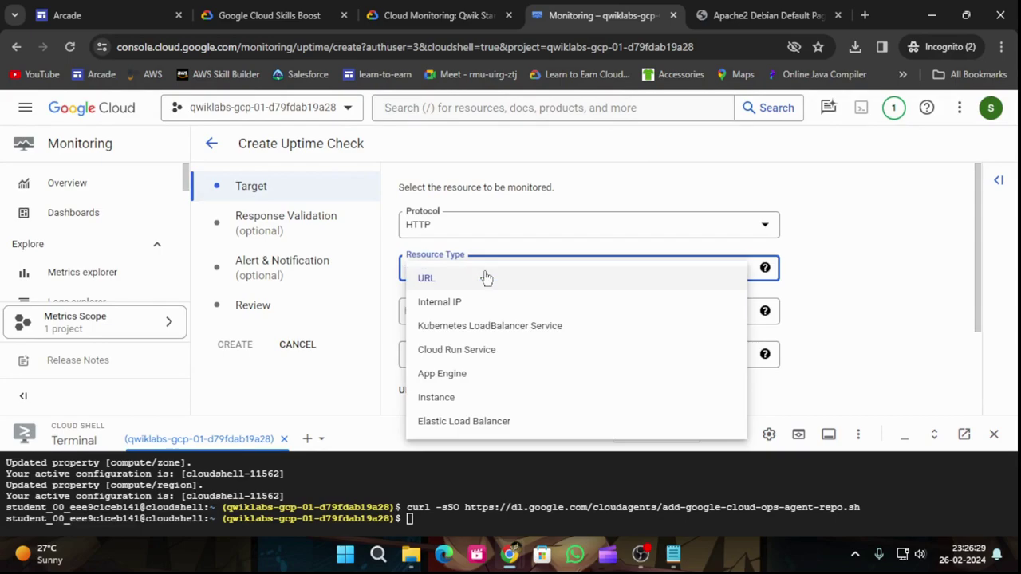
{"action": "left_click", "coordinate": [465, 394]}
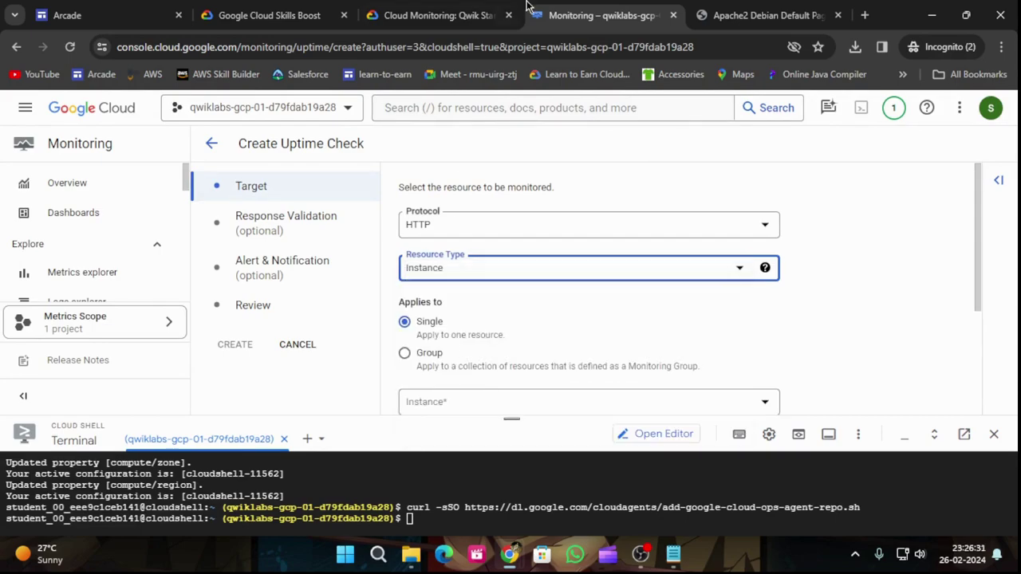
{"action": "left_click", "coordinate": [463, 15]}
{"action": "scroll", "coordinate": [575, 372], "scroll_direction": "down", "scroll_amount": 2}
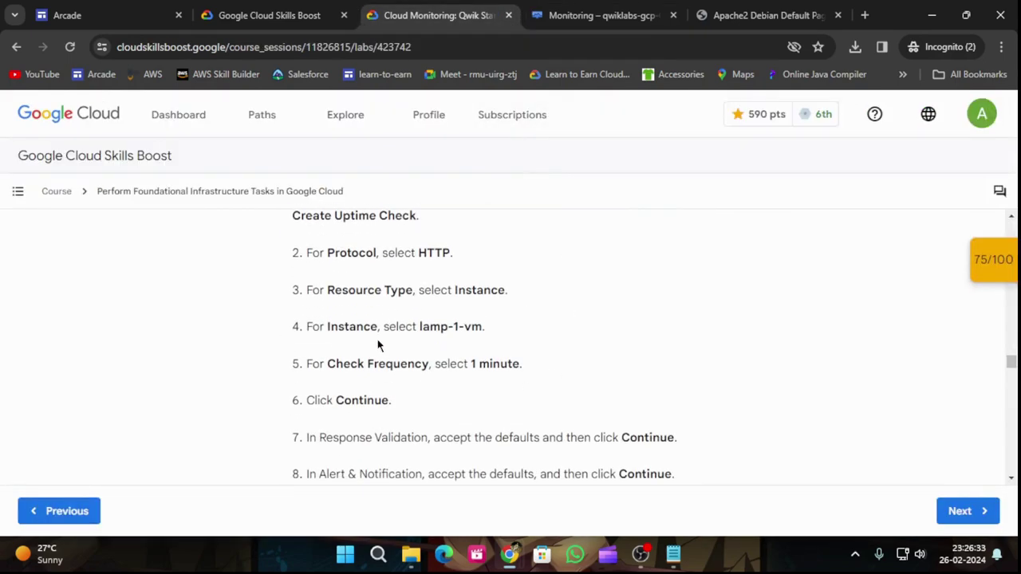
{"action": "left_click", "coordinate": [598, 15]}
{"action": "scroll", "coordinate": [620, 319], "scroll_direction": "down", "scroll_amount": 1}
{"action": "left_click", "coordinate": [607, 326]}
{"action": "left_click", "coordinate": [483, 343]}
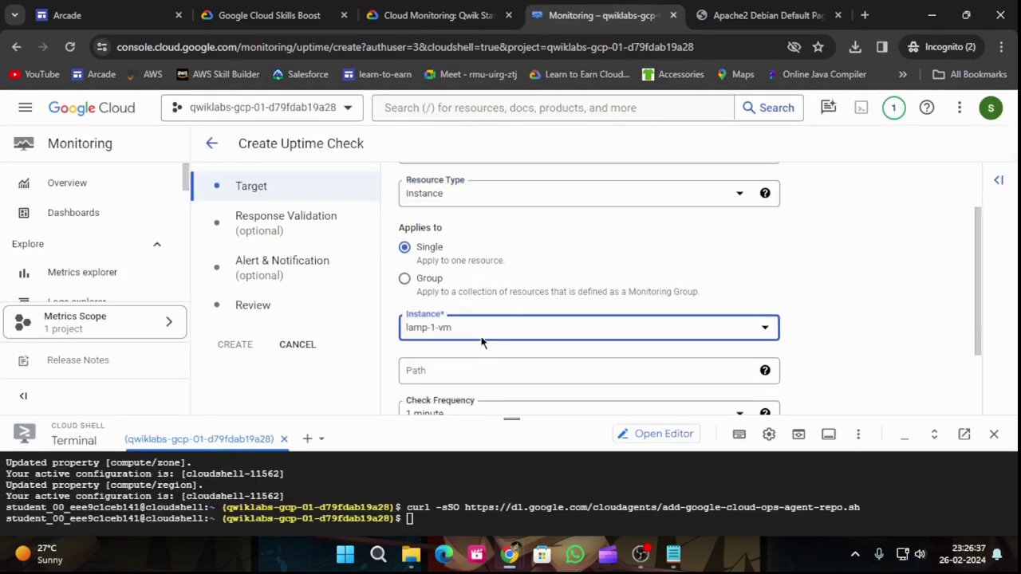
Step: Continue past the Target step and accept the default response validation
{"action": "left_click", "coordinate": [458, 8]}
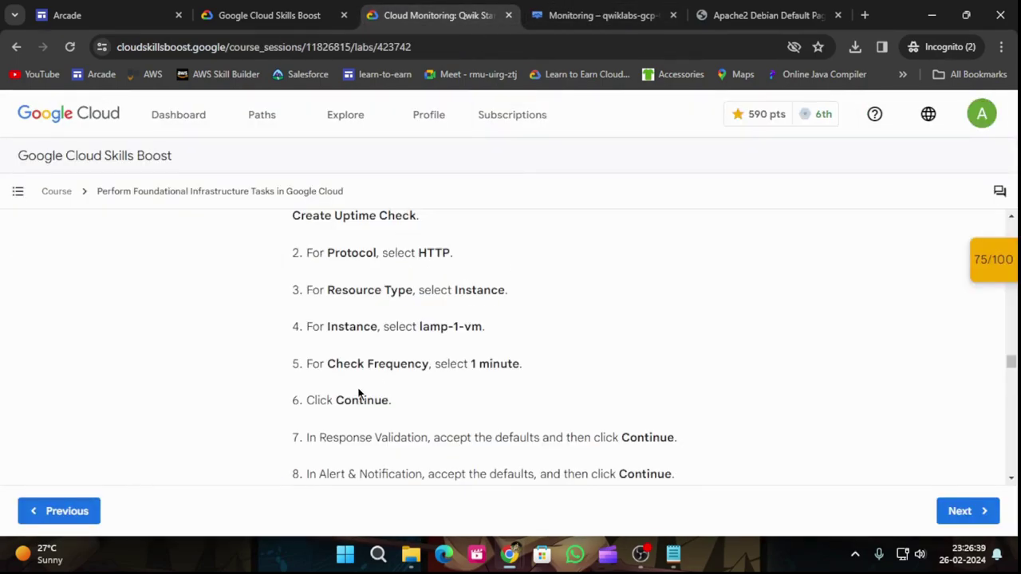
{"action": "scroll", "coordinate": [365, 387], "scroll_direction": "down", "scroll_amount": 1}
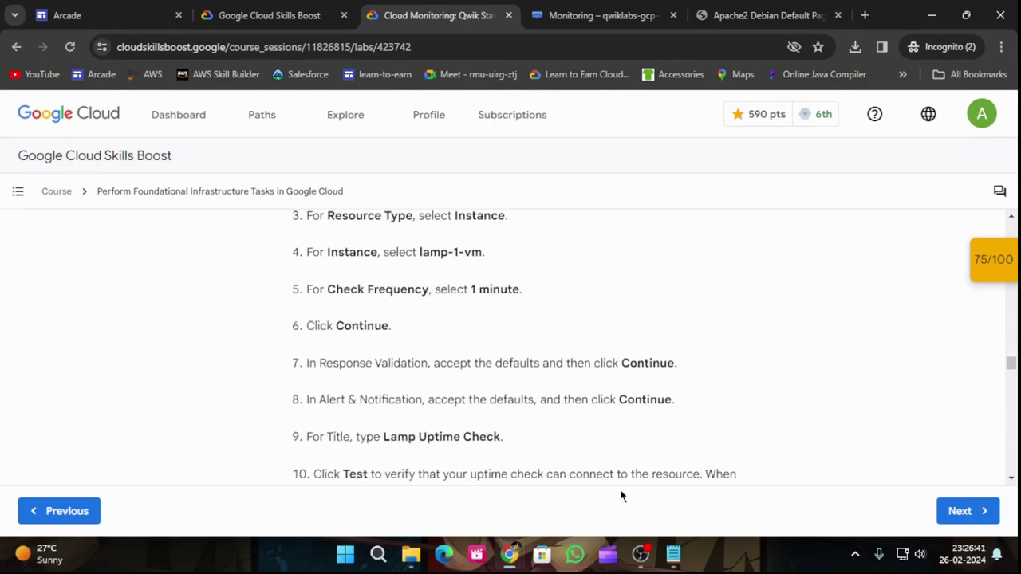
{"action": "left_click", "coordinate": [591, 15]}
{"action": "scroll", "coordinate": [515, 347], "scroll_direction": "down", "scroll_amount": 2}
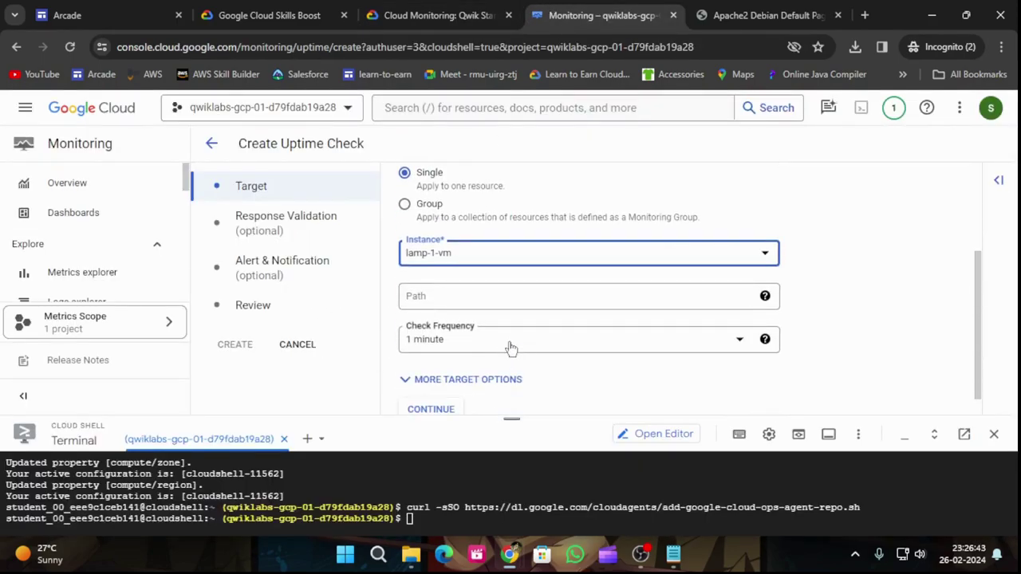
{"action": "left_click", "coordinate": [462, 14]}
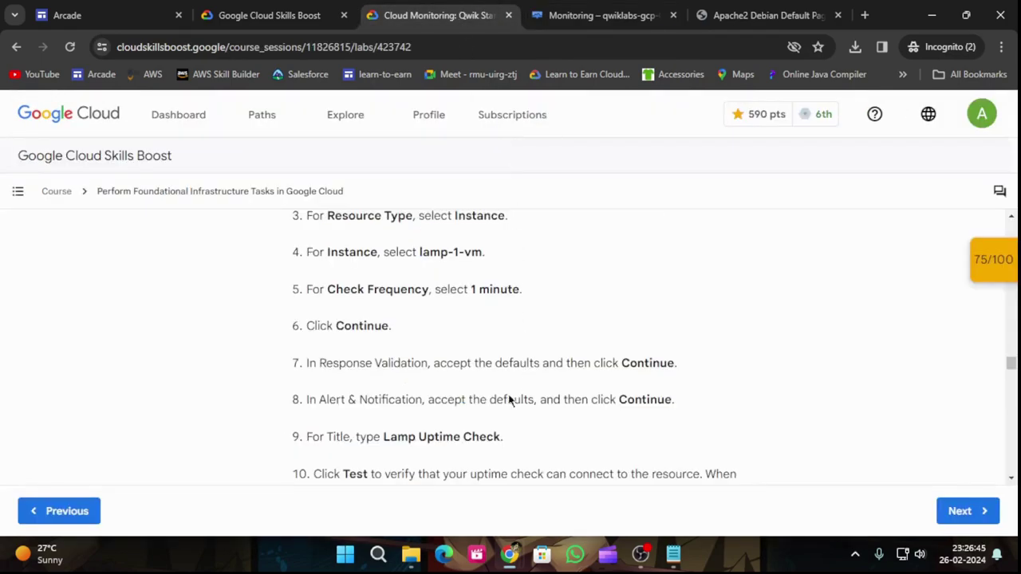
{"action": "scroll", "coordinate": [531, 367], "scroll_direction": "down", "scroll_amount": 1}
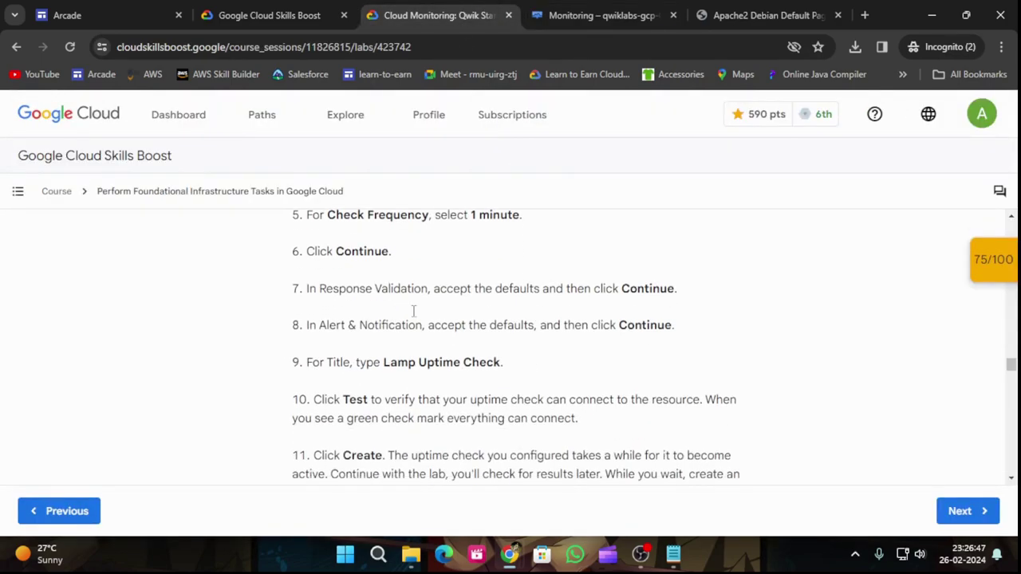
{"action": "left_click", "coordinate": [598, 15]}
{"action": "scroll", "coordinate": [503, 382], "scroll_direction": "down", "scroll_amount": 1}
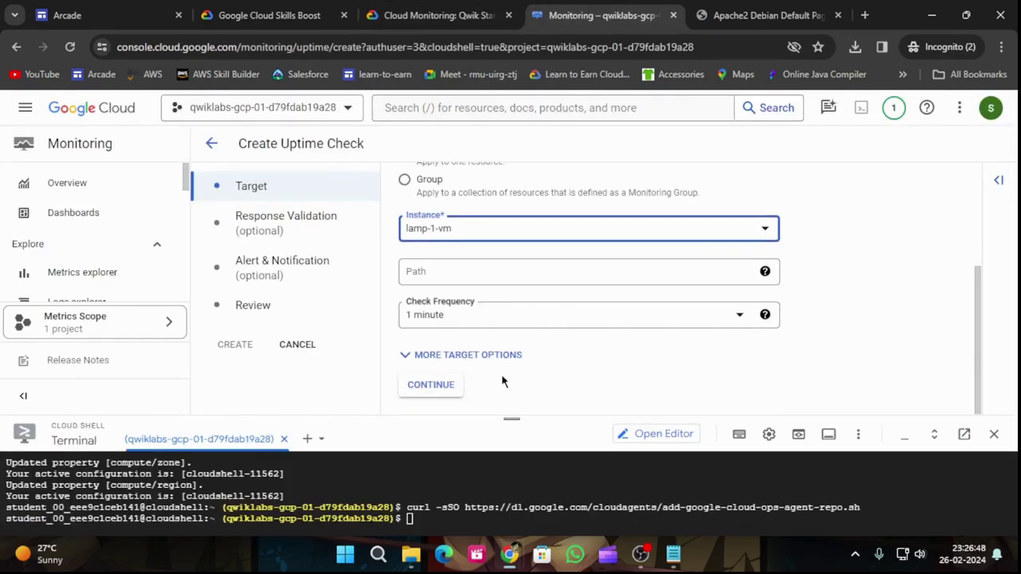
{"action": "left_click", "coordinate": [431, 385]}
{"action": "scroll", "coordinate": [522, 226], "scroll_direction": "down", "scroll_amount": 3}
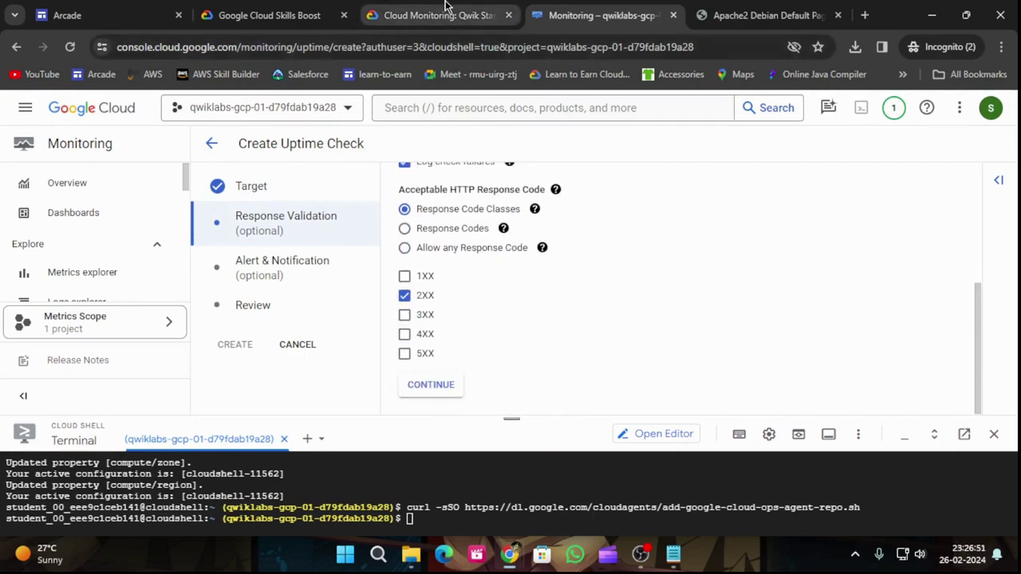
{"action": "left_click", "coordinate": [459, 15]}
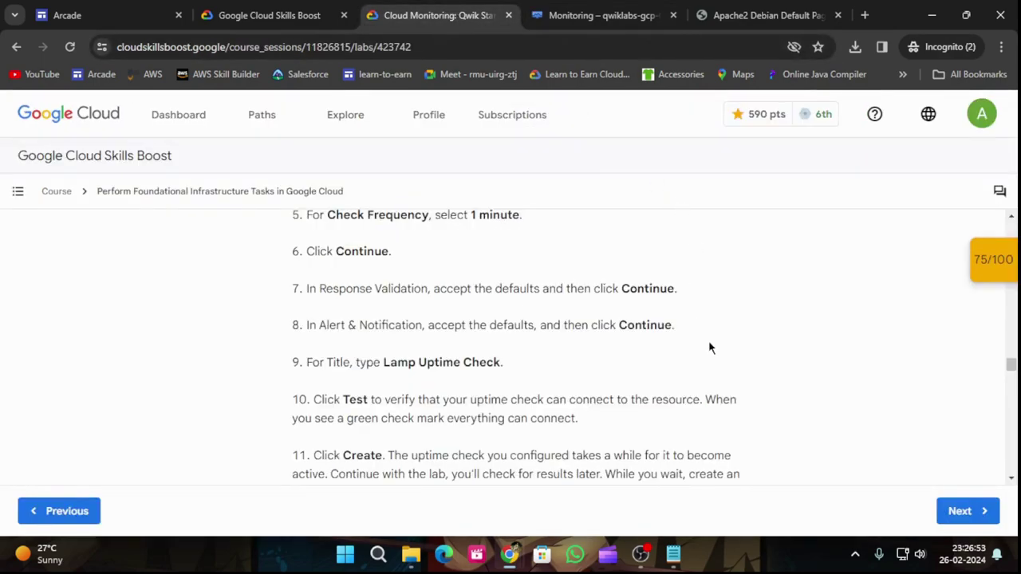
{"action": "left_click", "coordinate": [594, 15]}
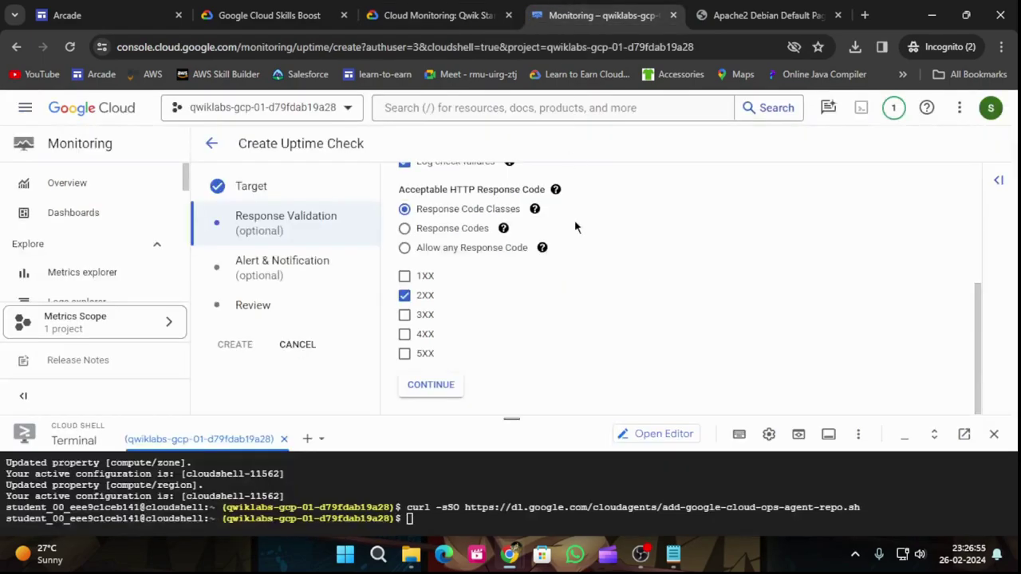
{"action": "left_click", "coordinate": [430, 384]}
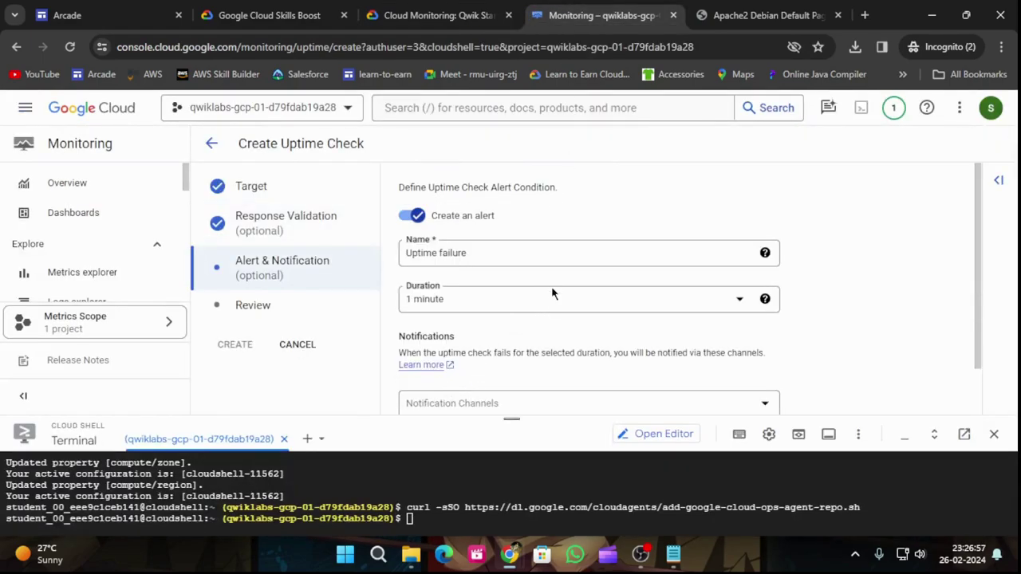
Step: Name the alert 'Lamp Uptime Check' using text copied from the lab
{"action": "left_click", "coordinate": [461, 6]}
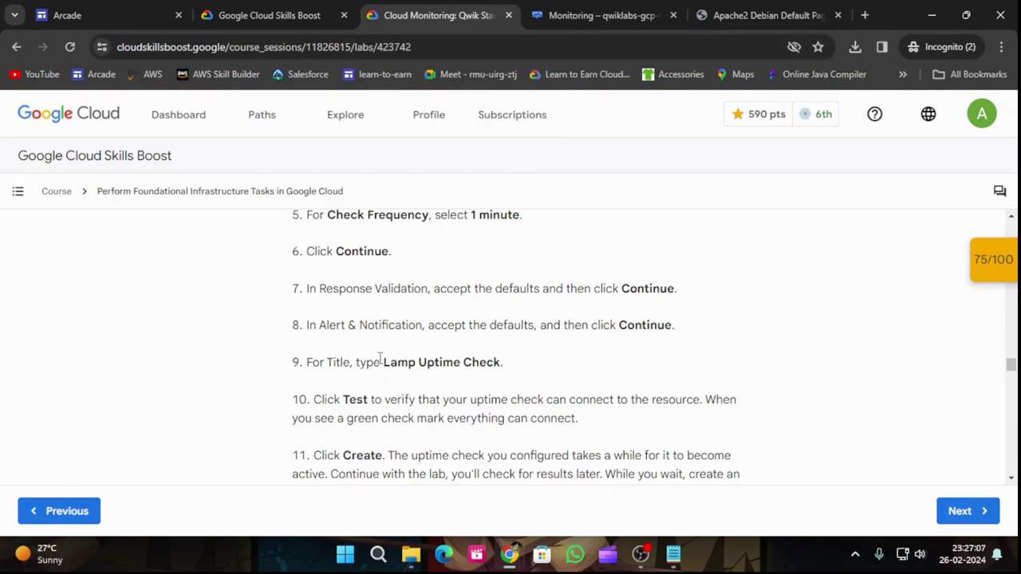
{"action": "left_click_drag", "start_coordinate": [384, 363], "coordinate": [500, 366]}
{"action": "key", "text": "ctrl+c"}
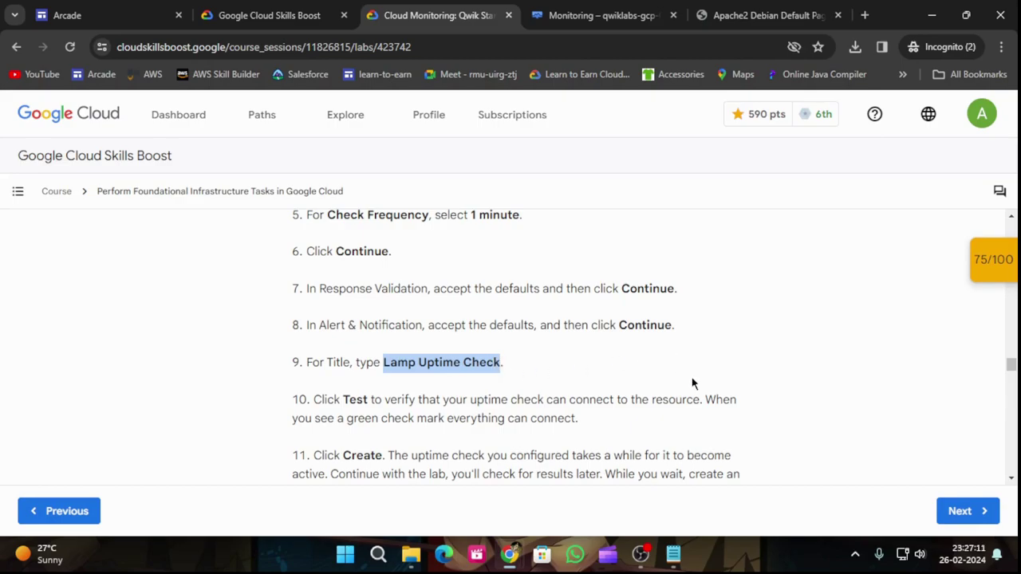
{"action": "scroll", "coordinate": [830, 307], "scroll_direction": "down", "scroll_amount": 2}
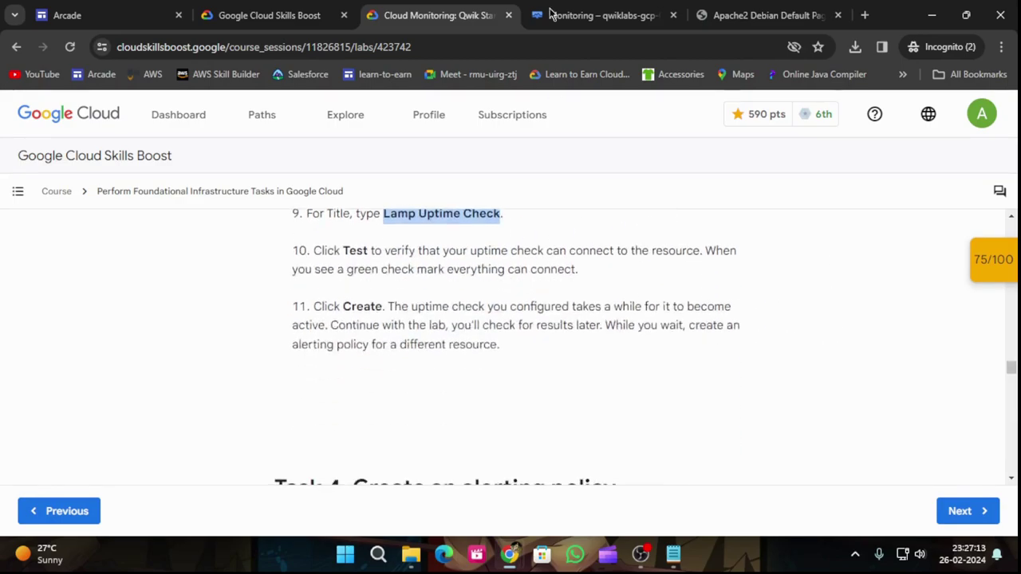
{"action": "left_click", "coordinate": [590, 15]}
{"action": "scroll", "coordinate": [524, 336], "scroll_direction": "down", "scroll_amount": 1}
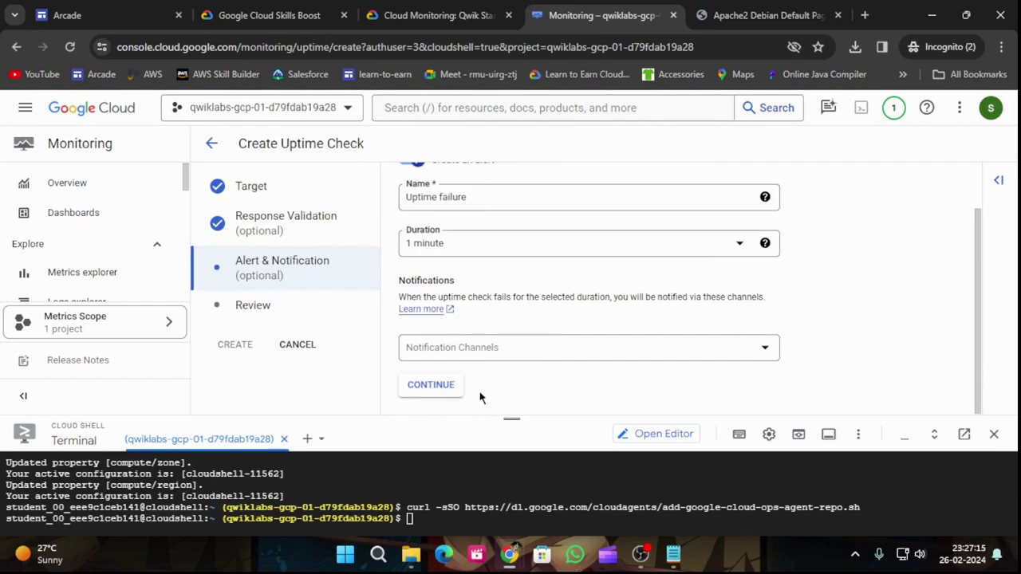
{"action": "scroll", "coordinate": [478, 258], "scroll_direction": "up", "scroll_amount": 1}
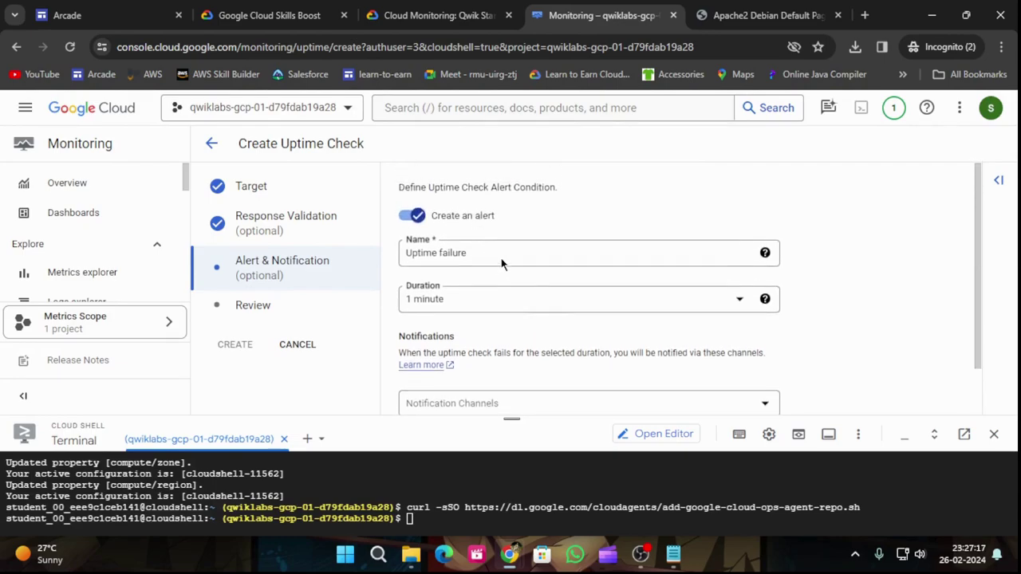
{"action": "left_click_drag", "start_coordinate": [488, 252], "coordinate": [387, 259]}
{"action": "key", "text": "ctrl+v"}
{"action": "scroll", "coordinate": [579, 303], "scroll_direction": "down", "scroll_amount": 1}
Step: Go back from Review and rename the alert from 'Lamp Uptime Check' to 'Uptime failure'
{"action": "left_click", "coordinate": [429, 387]}
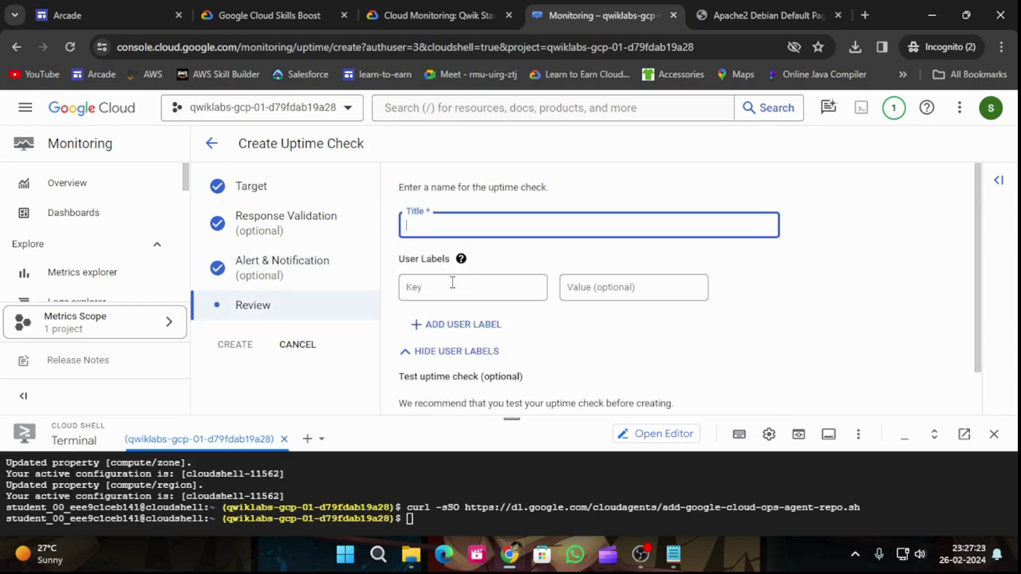
{"action": "scroll", "coordinate": [451, 319], "scroll_direction": "down", "scroll_amount": 1}
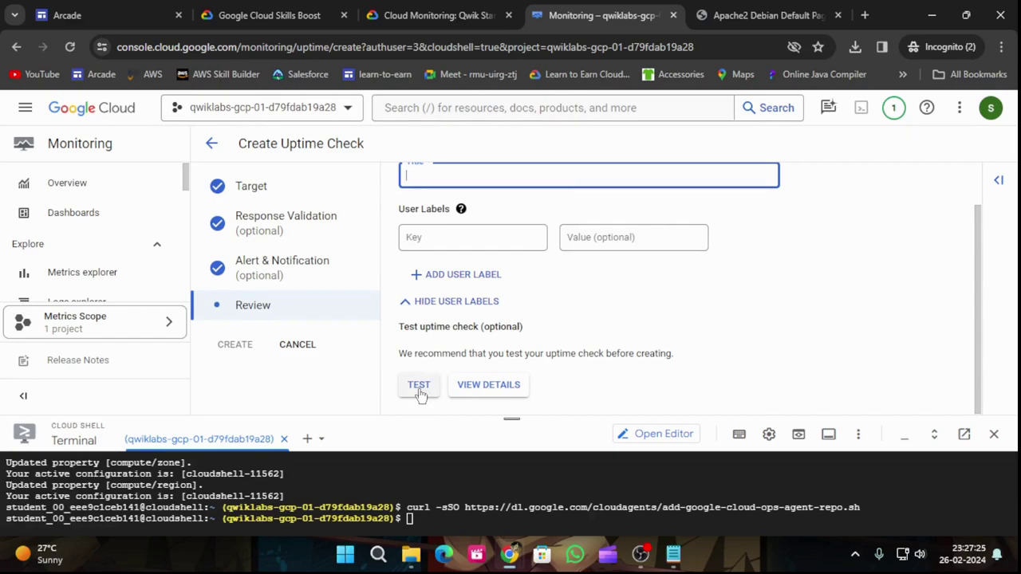
{"action": "scroll", "coordinate": [447, 359], "scroll_direction": "up", "scroll_amount": 1}
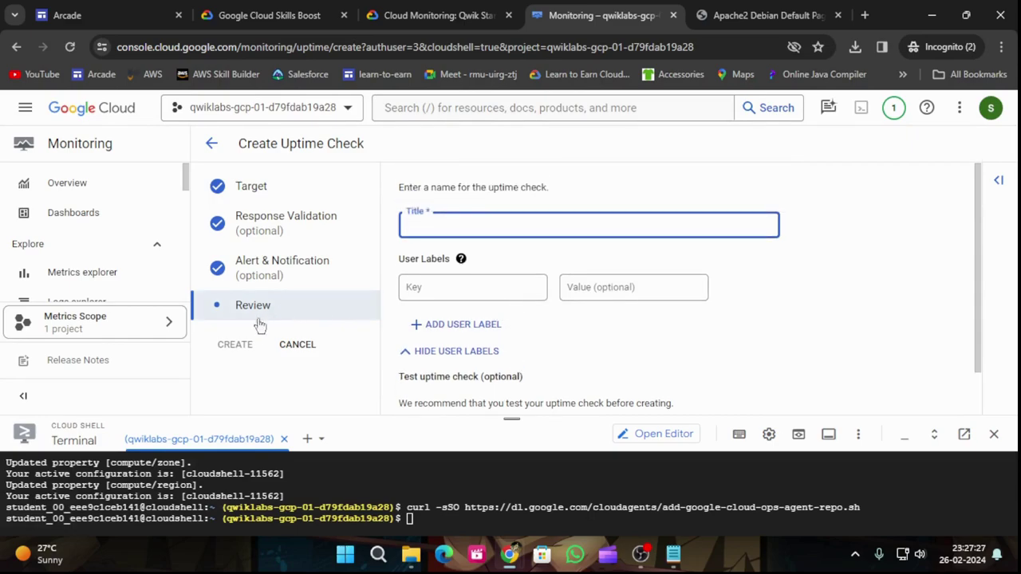
{"action": "left_click", "coordinate": [299, 284]}
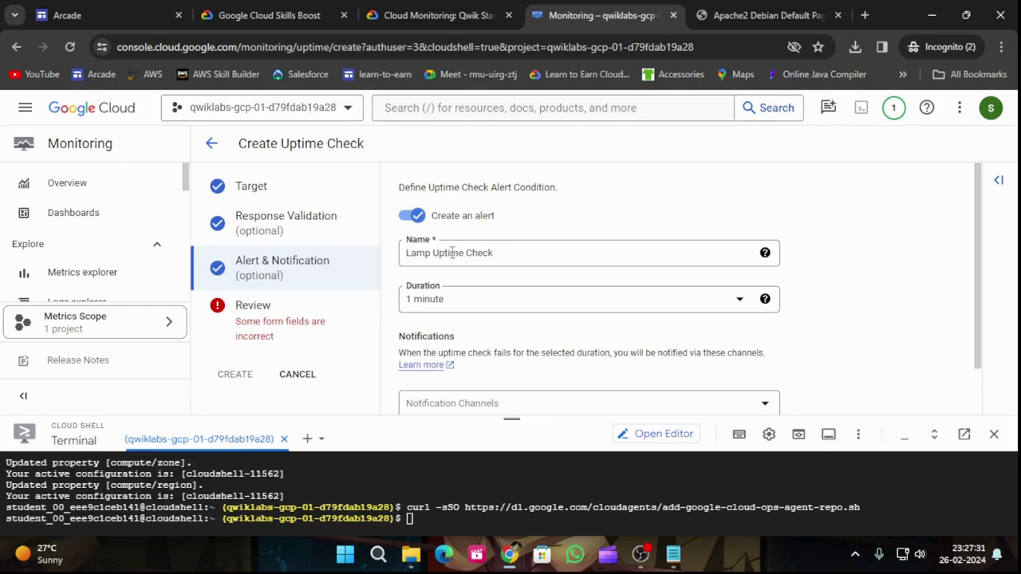
{"action": "left_click_drag", "start_coordinate": [508, 252], "coordinate": [401, 268]}
{"action": "key", "text": "ctrl+c"}
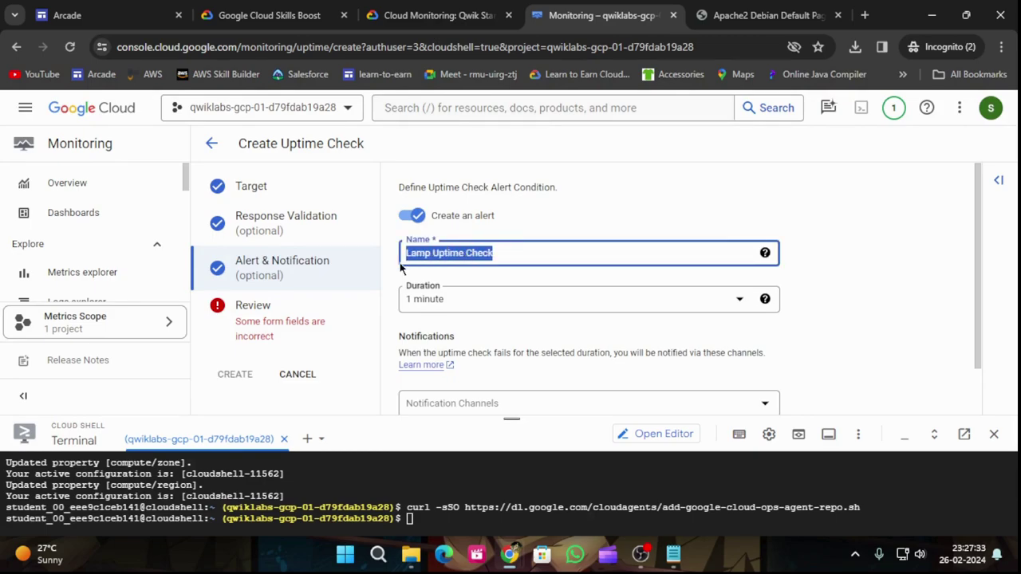
{"action": "key", "text": "BackSpace"}
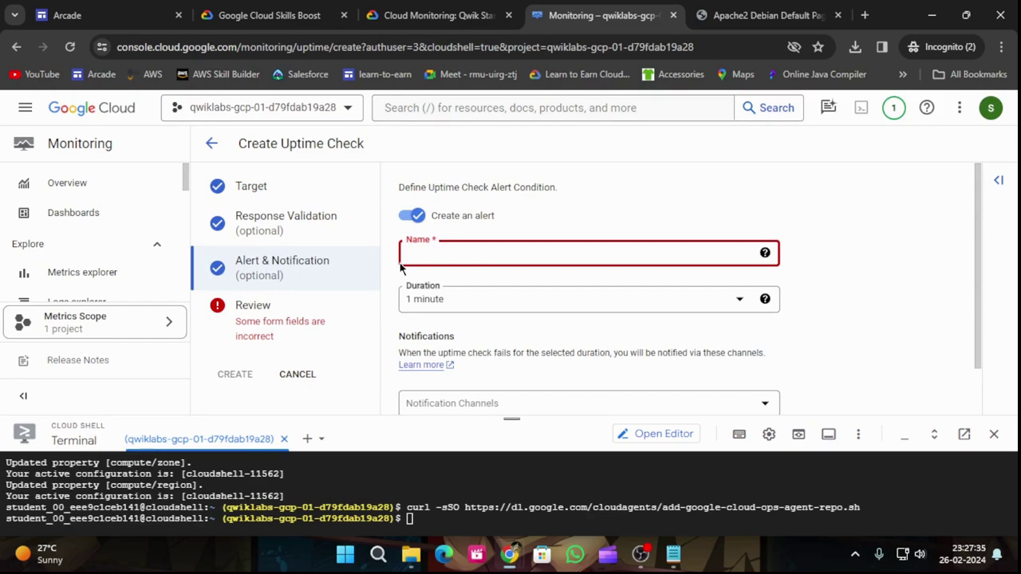
{"action": "type", "text": "Upt"}
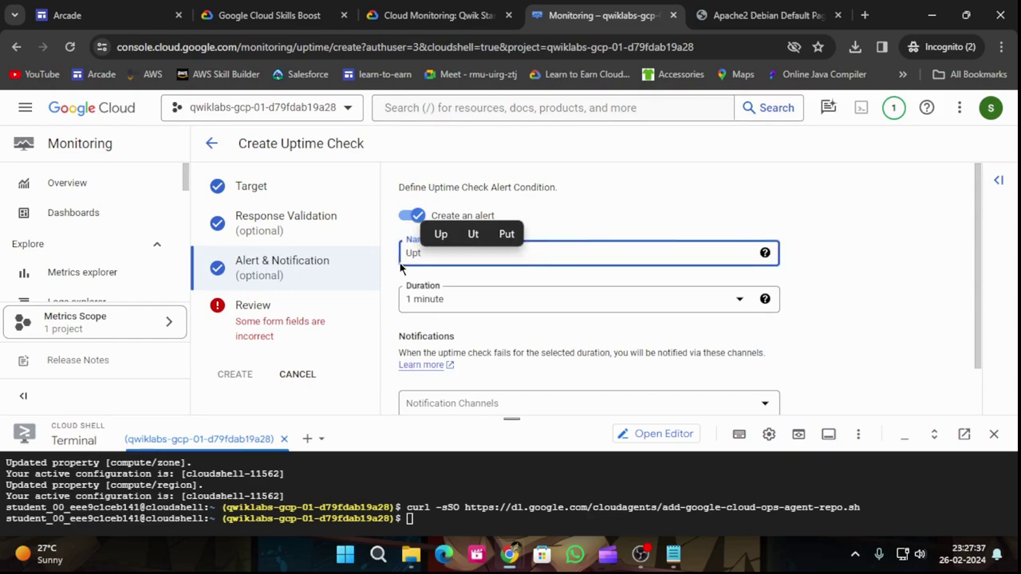
{"action": "type", "text": "ime fa"}
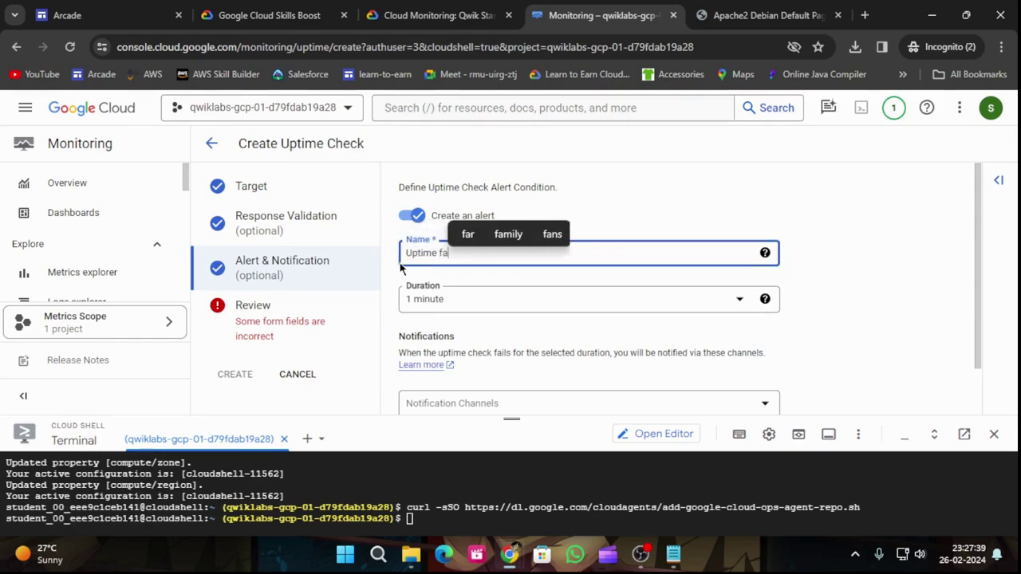
{"action": "type", "text": "ilure"}
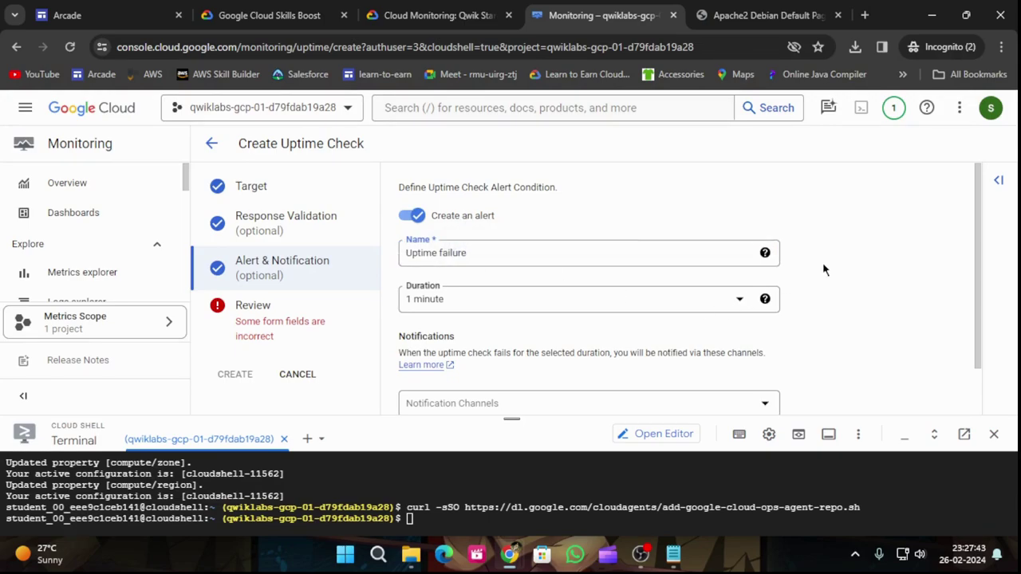
{"action": "scroll", "coordinate": [766, 294], "scroll_direction": "down", "scroll_amount": 1}
Step: Title the uptime check 'Lamp Uptime Check' on the Review step
{"action": "left_click", "coordinate": [431, 384]}
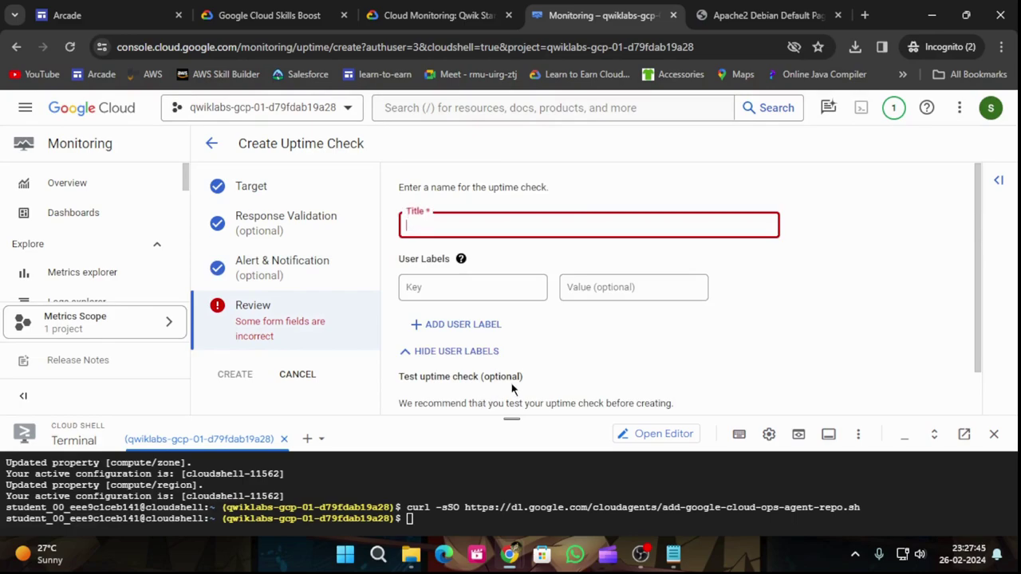
{"action": "key", "text": "ctrl+v"}
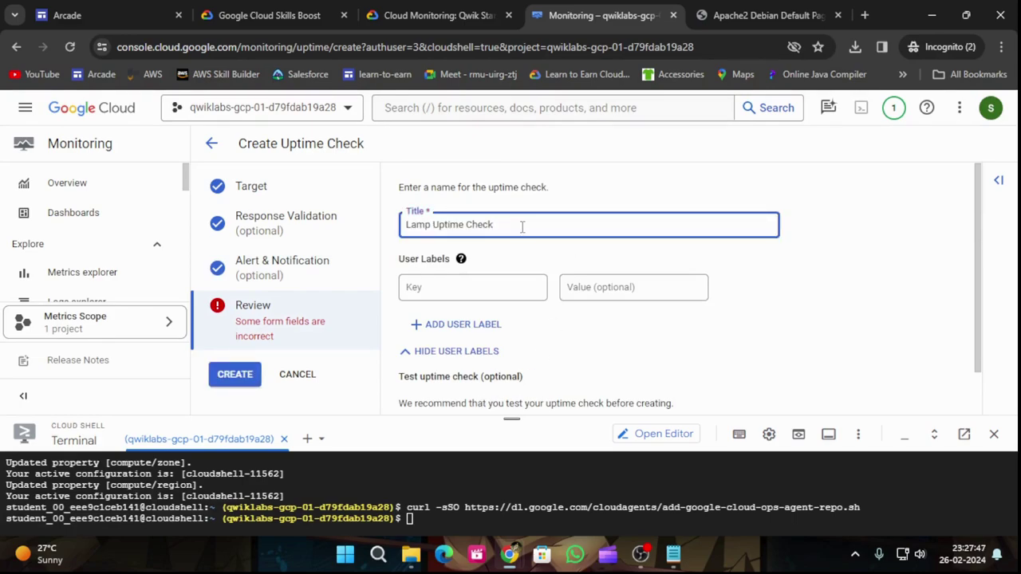
{"action": "left_click", "coordinate": [388, 13]}
{"action": "scroll", "coordinate": [524, 310], "scroll_direction": "down", "scroll_amount": 1}
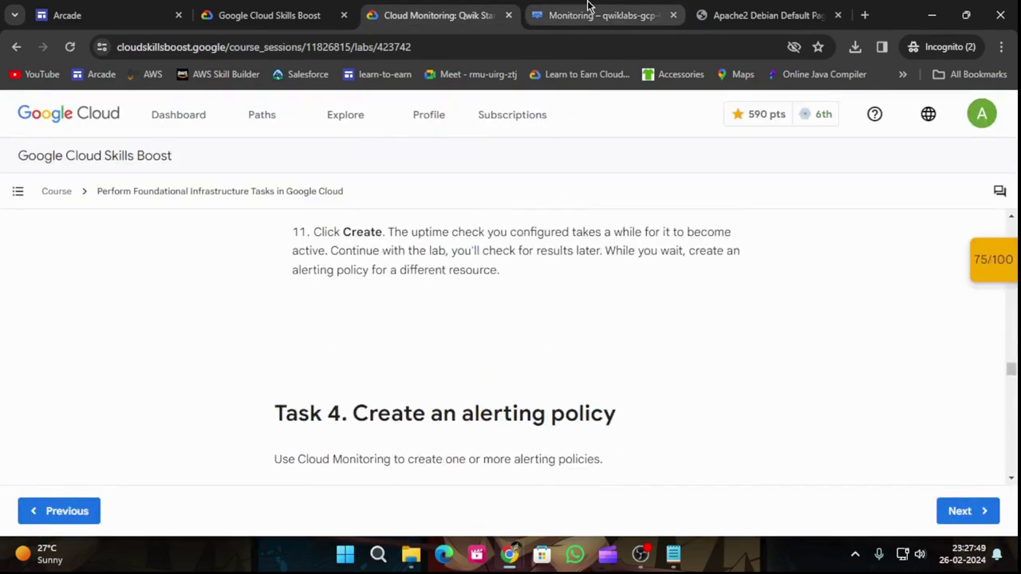
{"action": "left_click", "coordinate": [588, 13]}
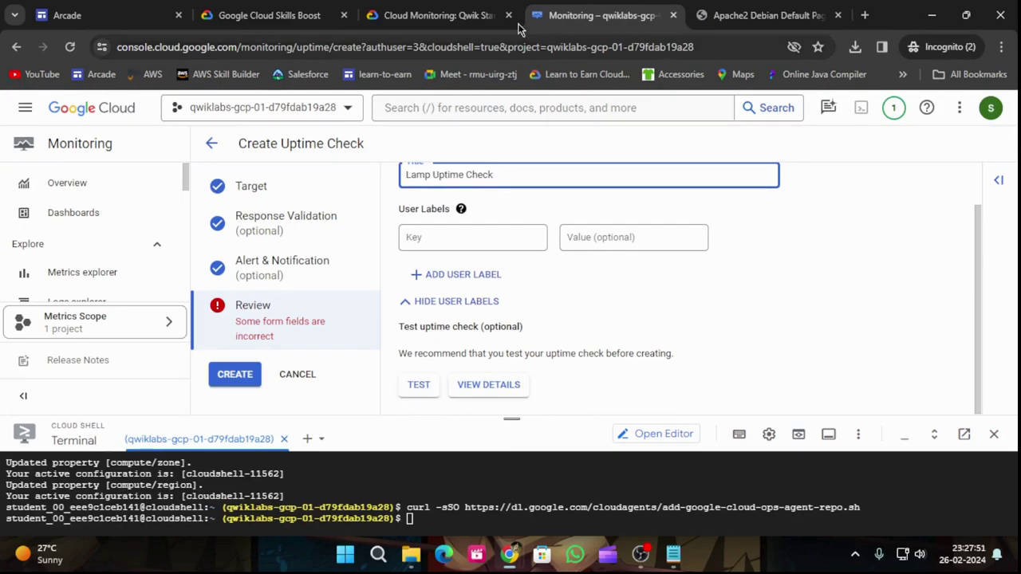
{"action": "left_click", "coordinate": [463, 13]}
{"action": "scroll", "coordinate": [410, 237], "scroll_direction": "up", "scroll_amount": 3}
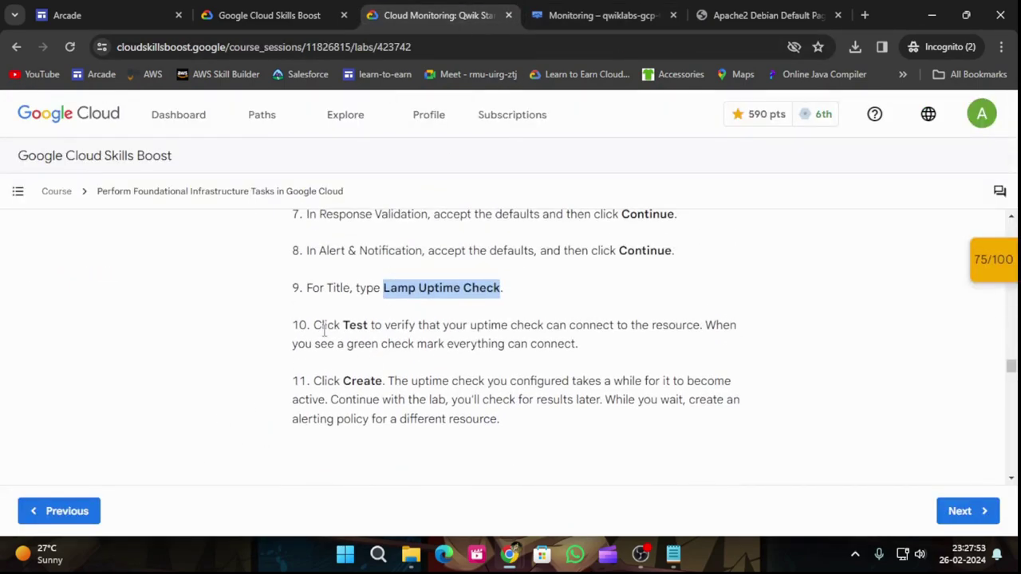
{"action": "left_click", "coordinate": [598, 15]}
Step: Test the uptime check (200 OK) and create it
{"action": "left_click", "coordinate": [418, 385]}
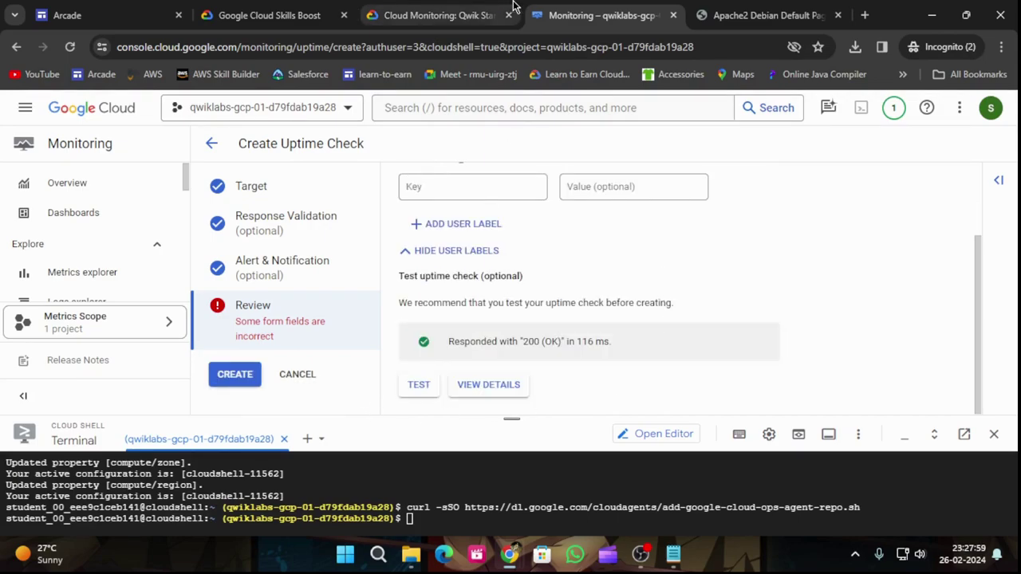
{"action": "left_click", "coordinate": [446, 15]}
{"action": "left_click", "coordinate": [558, 15]}
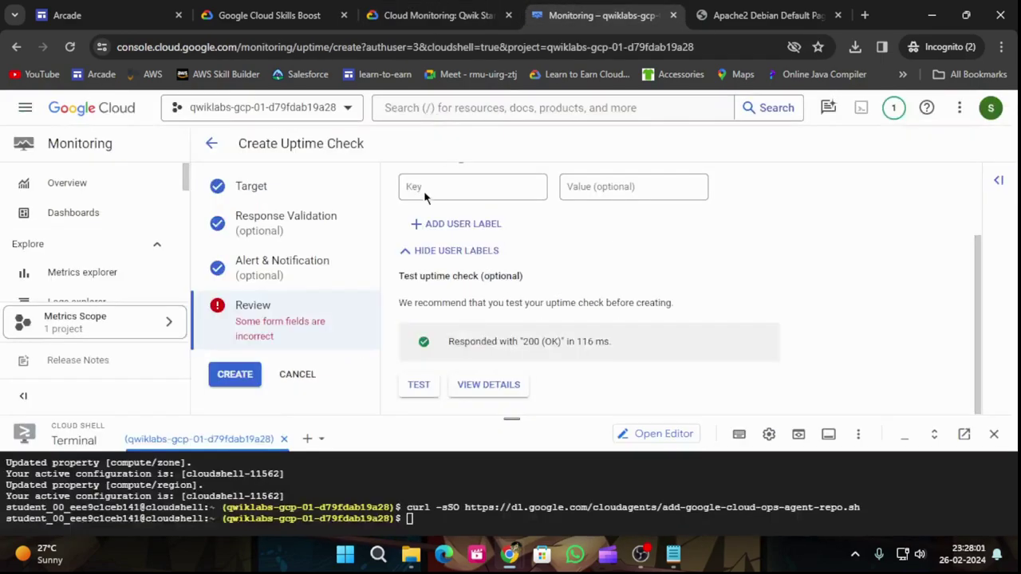
{"action": "left_click", "coordinate": [232, 372]}
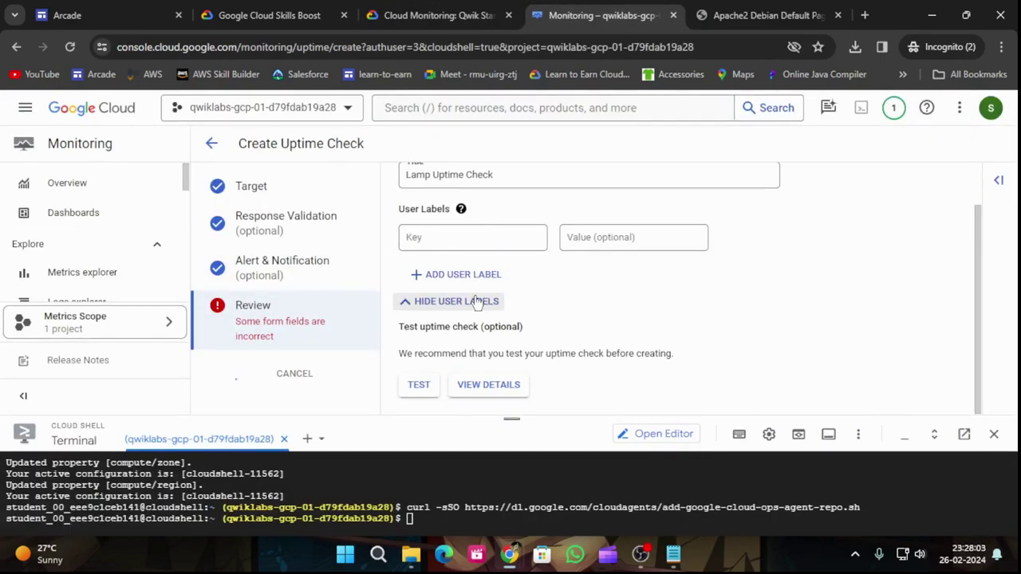
Step: Check progress on the uptime-check checkpoint and collapse the Cloud Shell panel
{"action": "left_click", "coordinate": [427, 14]}
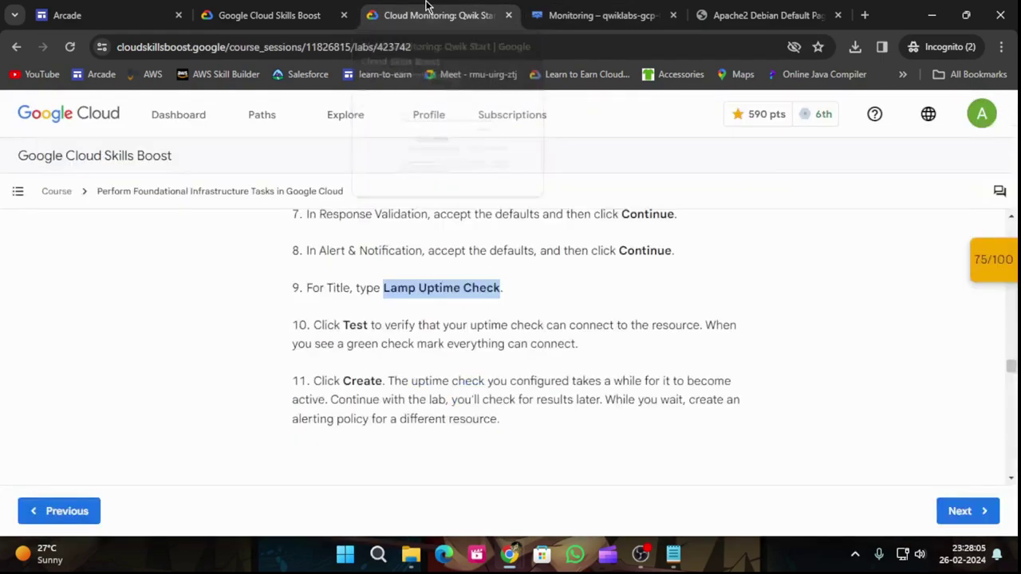
{"action": "mouse_move", "coordinate": [921, 360]}
{"action": "scroll", "coordinate": [921, 351], "scroll_direction": "down", "scroll_amount": 3}
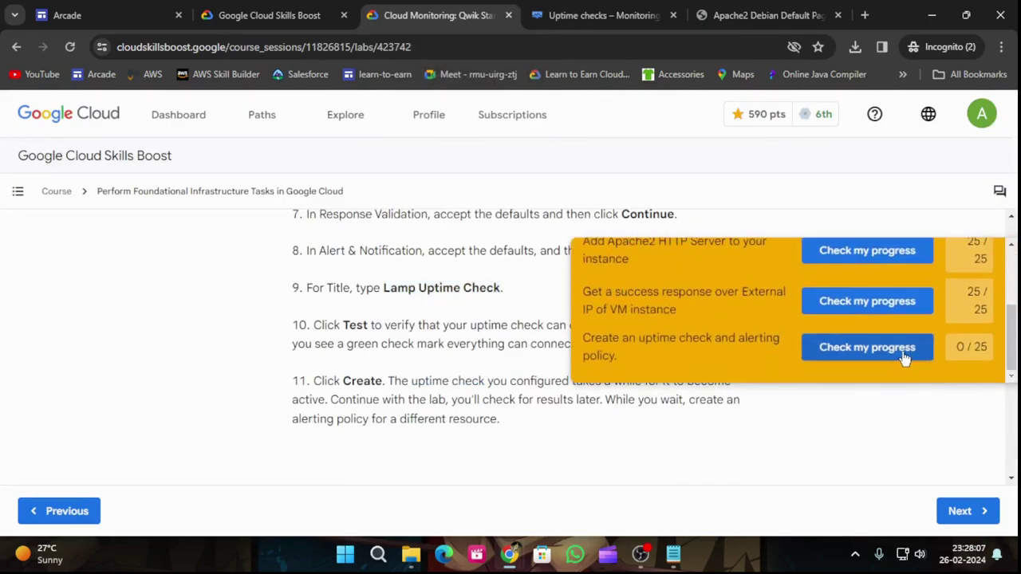
{"action": "left_click", "coordinate": [887, 348]}
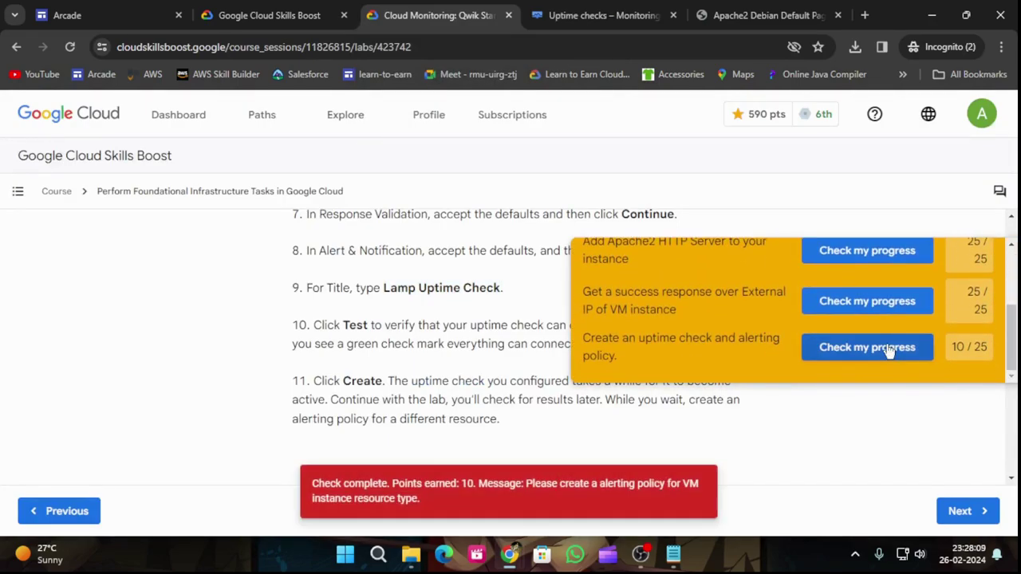
{"action": "left_click", "coordinate": [600, 10]}
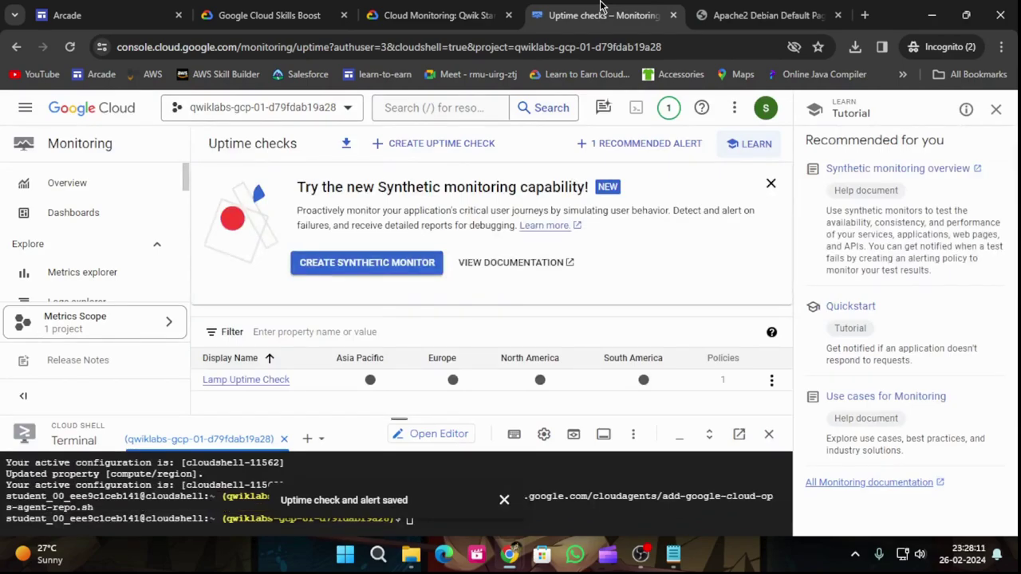
{"action": "left_click_drag", "start_coordinate": [397, 421], "coordinate": [396, 501]}
Step: Re-run the alerting-policy checkpoint, which stays at 10/25 (85/100 total)
{"action": "left_click", "coordinate": [437, 16]}
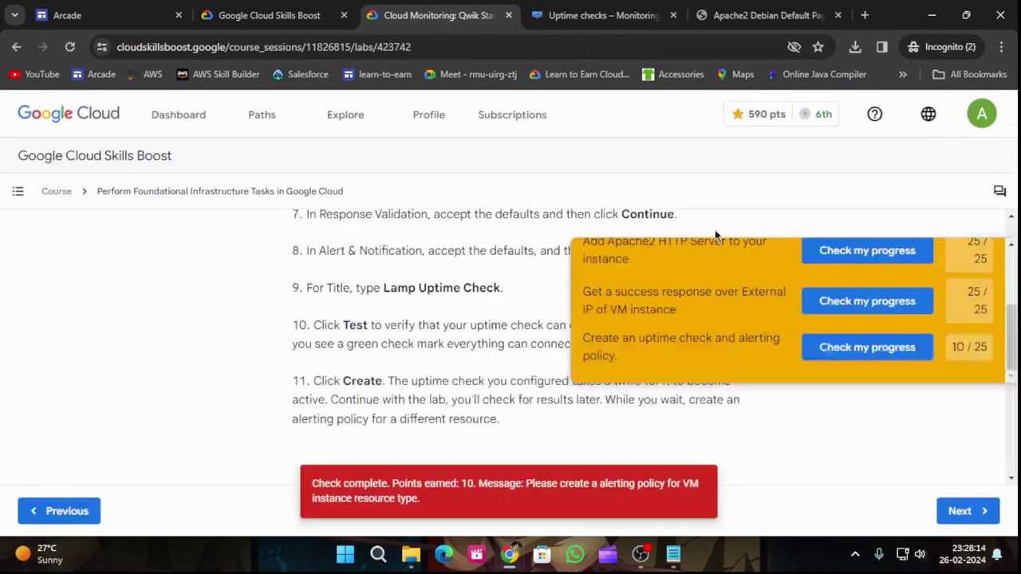
{"action": "left_click", "coordinate": [842, 347]}
{"action": "left_click", "coordinate": [895, 348]}
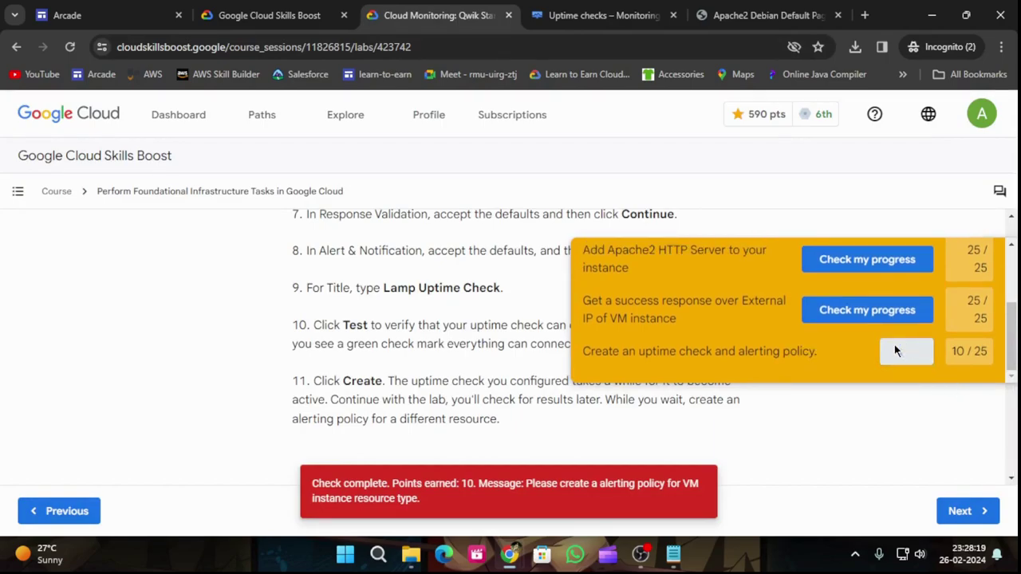
{"action": "left_click", "coordinate": [895, 355]}
{"action": "left_click", "coordinate": [983, 271]}
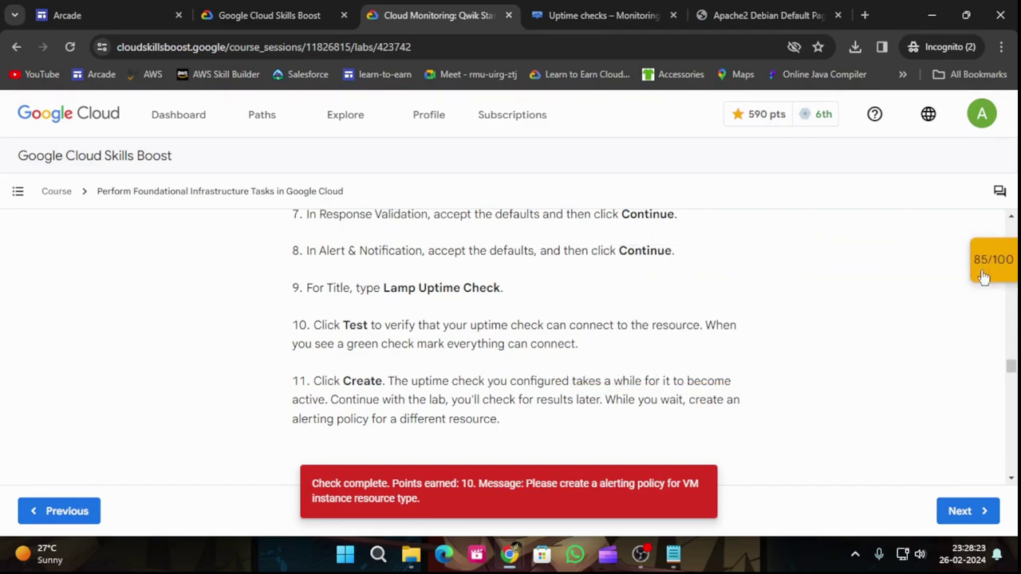
{"action": "left_click_drag", "start_coordinate": [998, 240], "coordinate": [985, 261]}
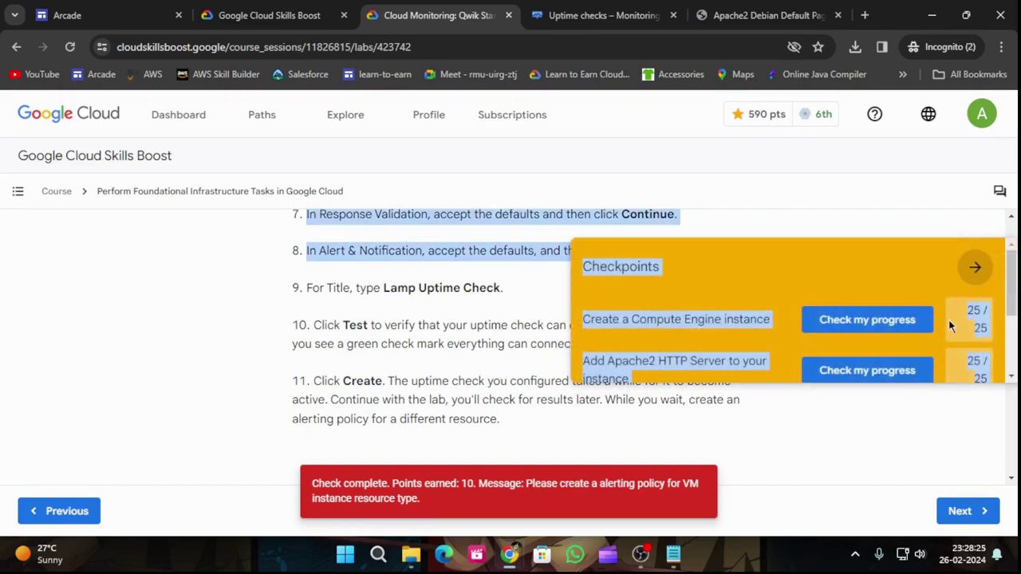
{"action": "scroll", "coordinate": [941, 335], "scroll_direction": "down", "scroll_amount": 1}
{"action": "left_click", "coordinate": [921, 358]}
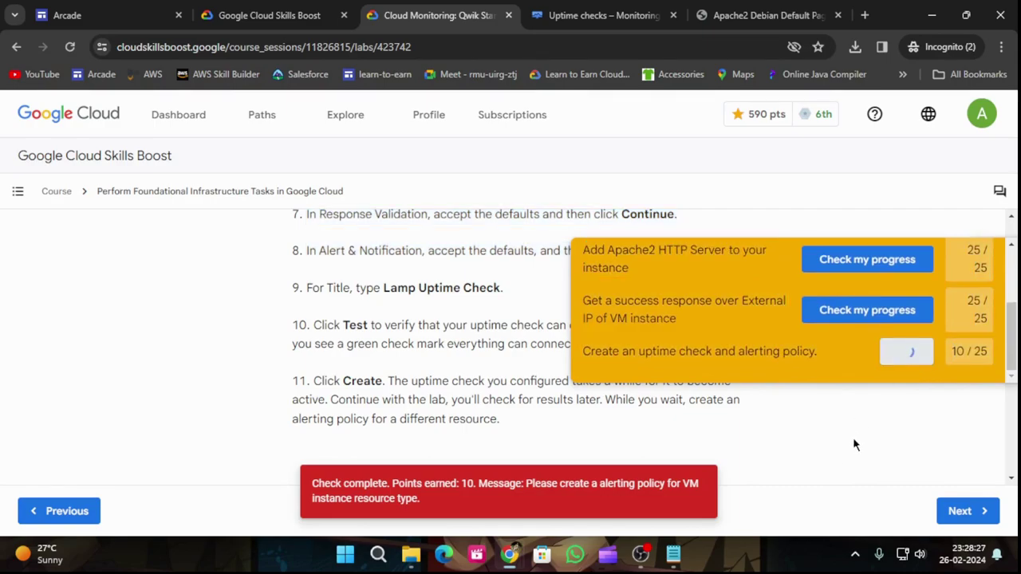
{"action": "left_click", "coordinate": [870, 355]}
Step: Hide the Checkpoints panel and return to the Monitoring uptime checks page
{"action": "scroll", "coordinate": [447, 433], "scroll_direction": "down", "scroll_amount": 6}
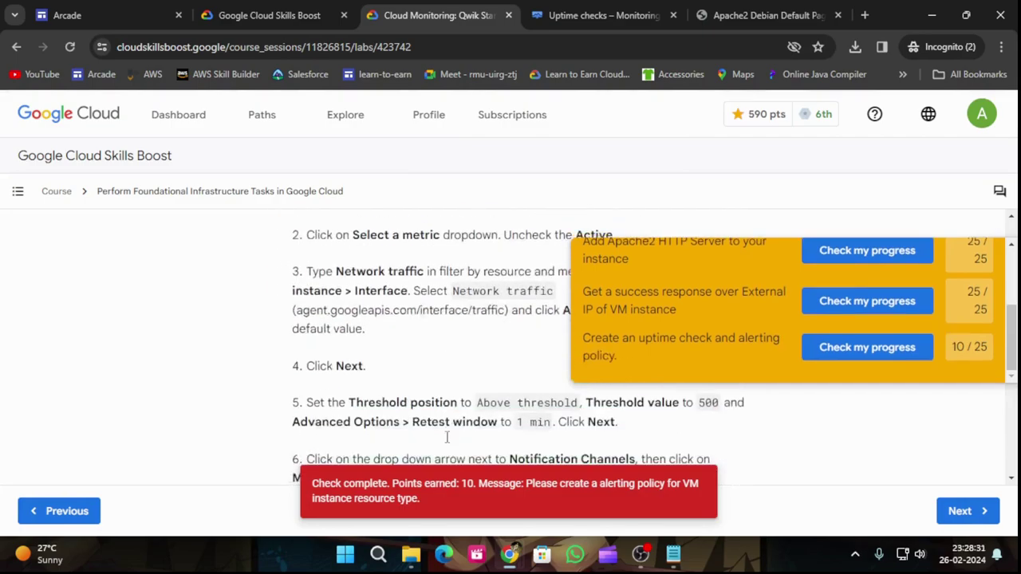
{"action": "scroll", "coordinate": [447, 434], "scroll_direction": "up", "scroll_amount": 4}
{"action": "scroll", "coordinate": [948, 341], "scroll_direction": "up", "scroll_amount": 2}
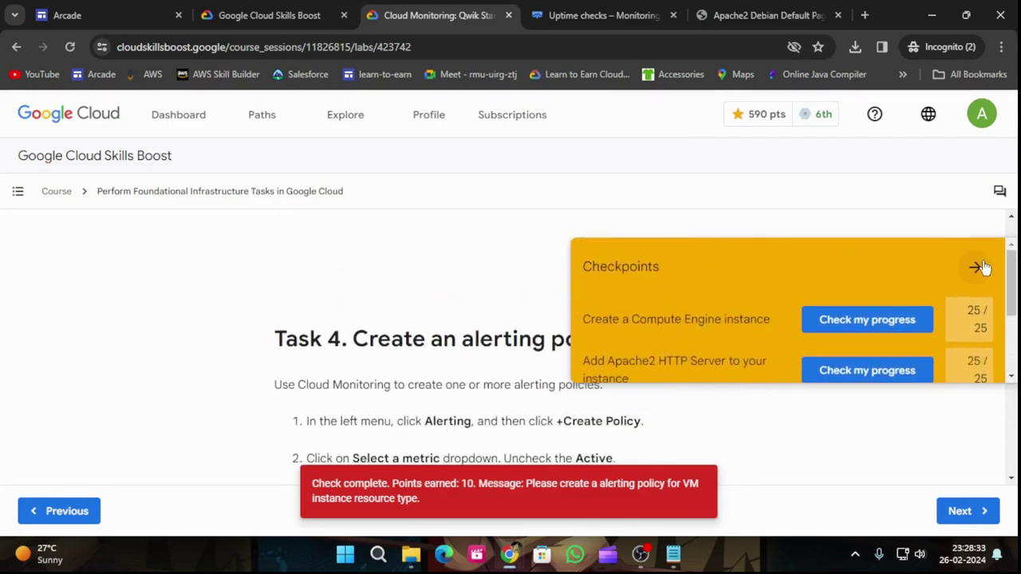
{"action": "left_click", "coordinate": [980, 267]}
{"action": "scroll", "coordinate": [709, 356], "scroll_direction": "down", "scroll_amount": 2}
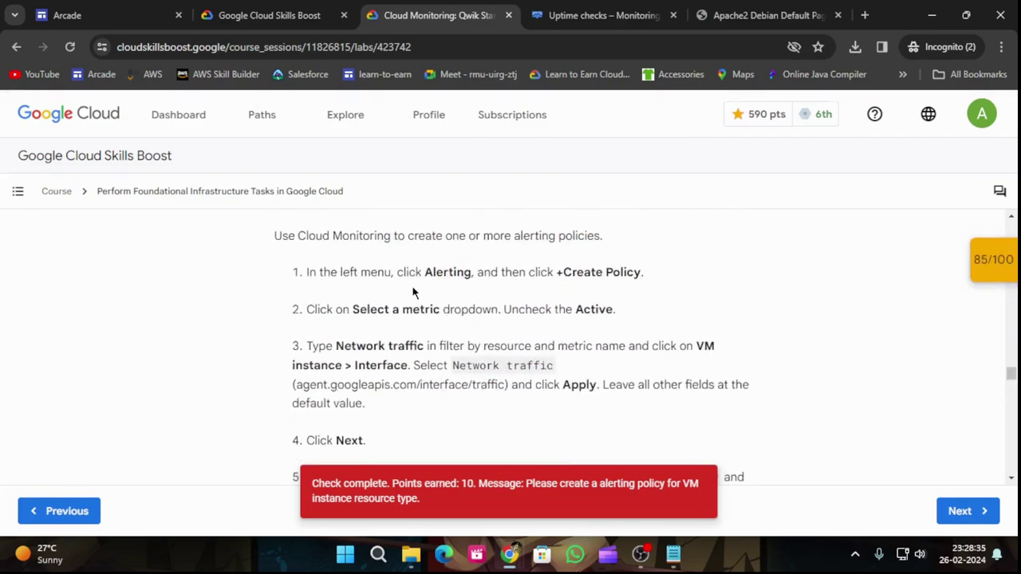
{"action": "key", "text": "ctrl+Tab"}
Step: Go to Monitoring Alerting and start a new alerting policy while reading the lab's policy steps
{"action": "scroll", "coordinate": [128, 319], "scroll_direction": "down", "scroll_amount": 2}
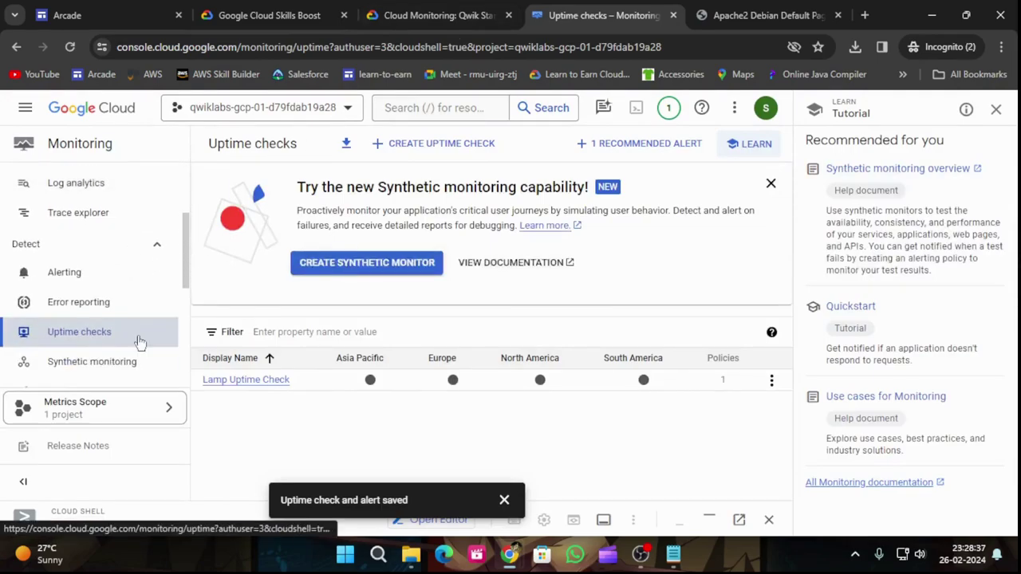
{"action": "left_click", "coordinate": [71, 273]}
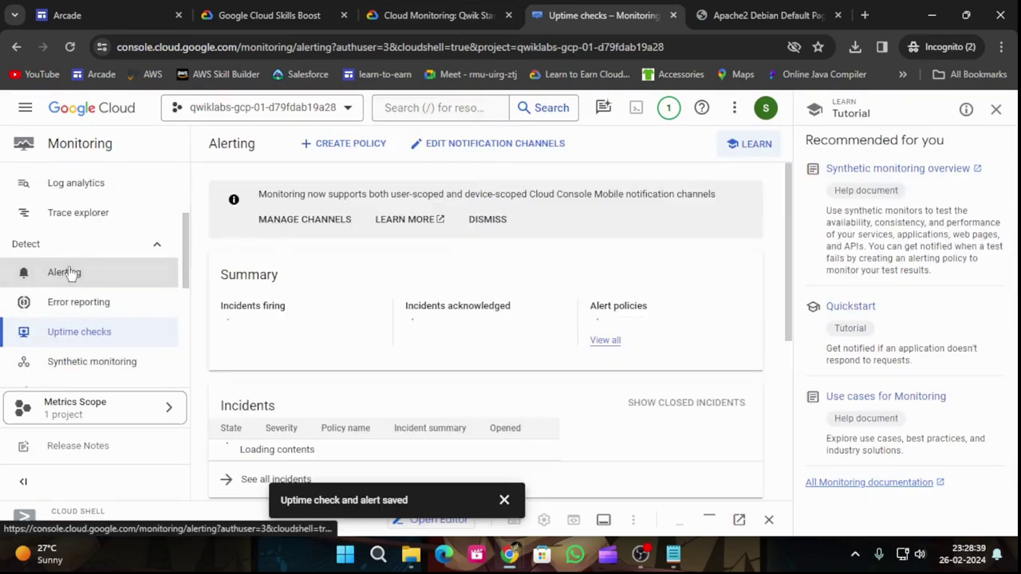
{"action": "left_click", "coordinate": [437, 15]}
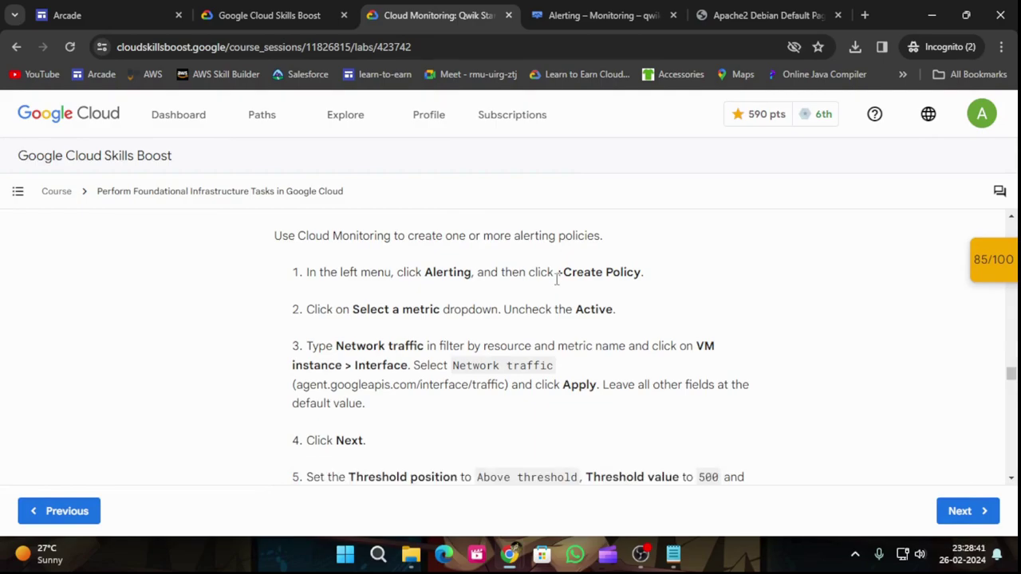
{"action": "key", "text": "ctrl+Tab"}
{"action": "left_click", "coordinate": [351, 148]}
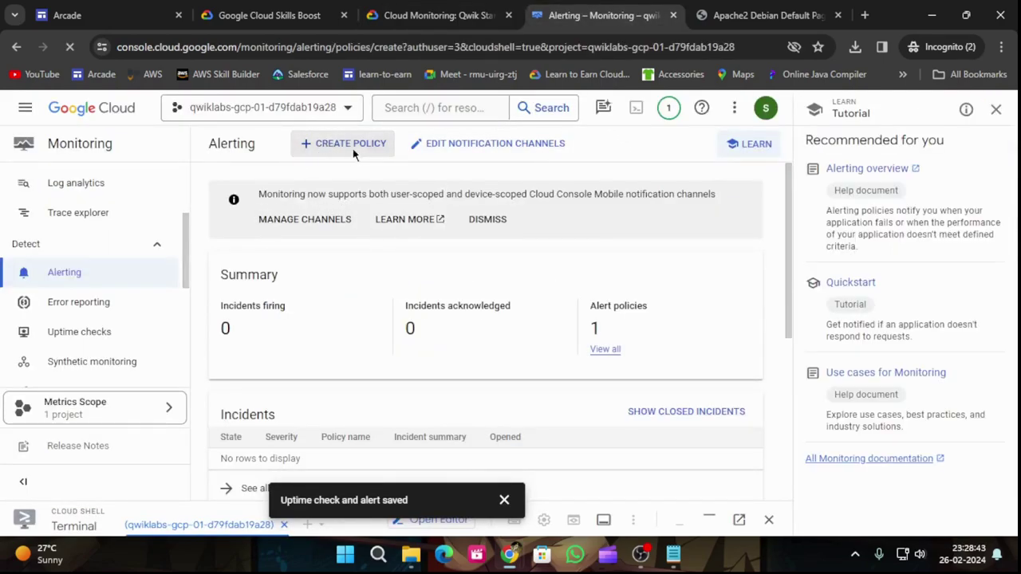
{"action": "left_click", "coordinate": [437, 16]}
{"action": "scroll", "coordinate": [615, 332], "scroll_direction": "down", "scroll_amount": 1}
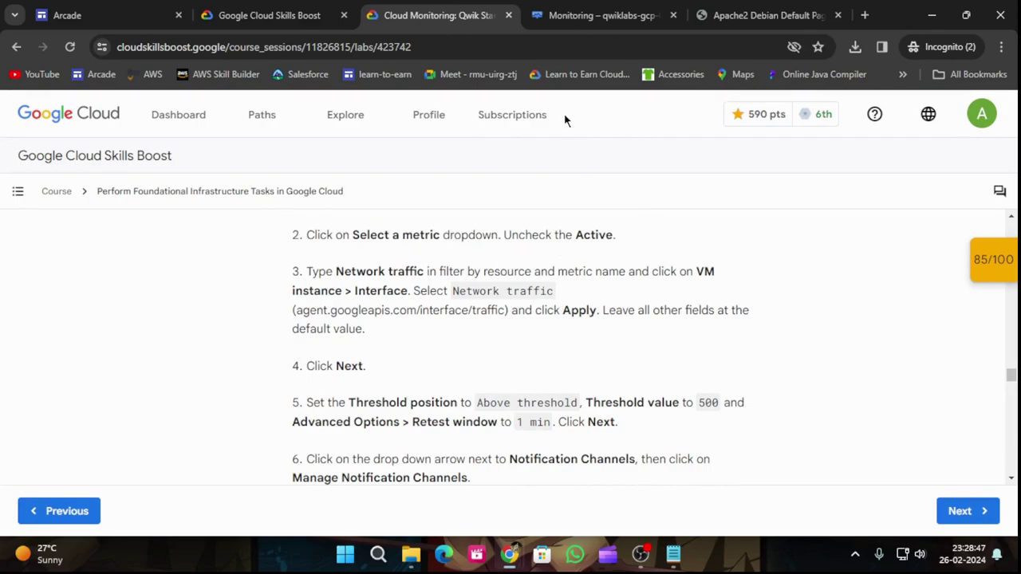
Step: Open the condition's metric picker and turn off the Active filter to list all resources
{"action": "left_click", "coordinate": [562, 18]}
{"action": "left_click", "coordinate": [314, 295]}
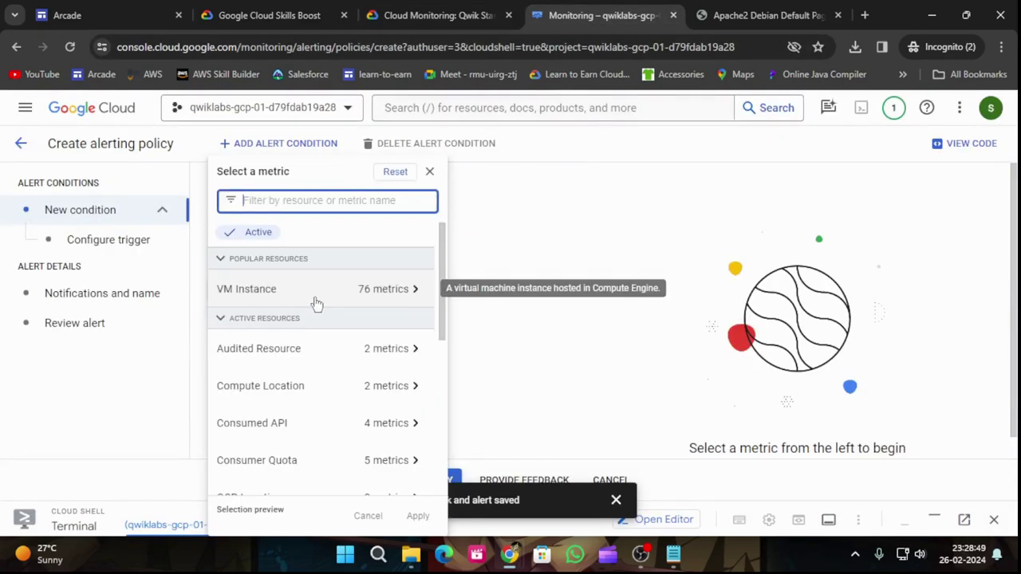
{"action": "left_click", "coordinate": [438, 16]}
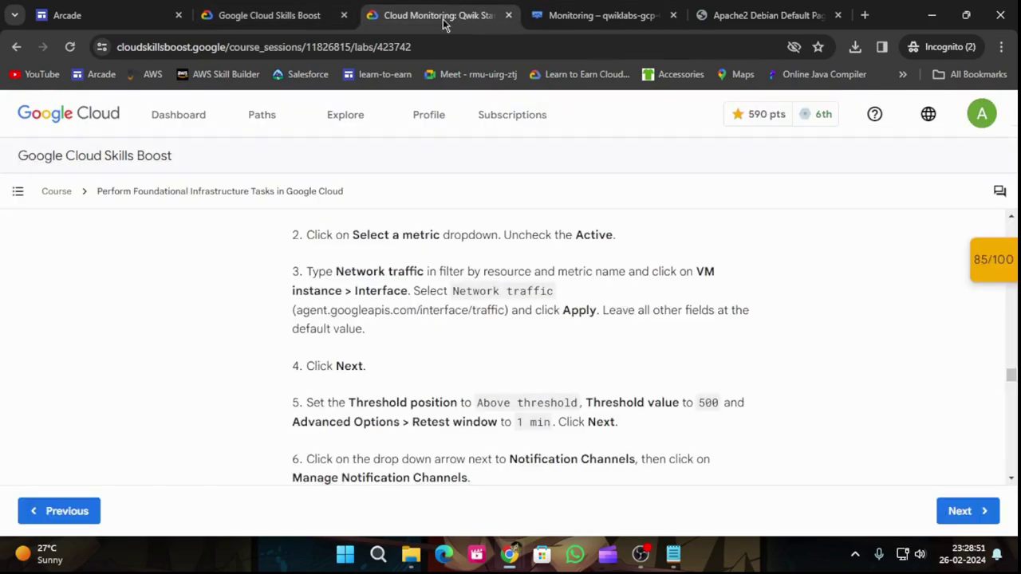
{"action": "left_click", "coordinate": [592, 15]}
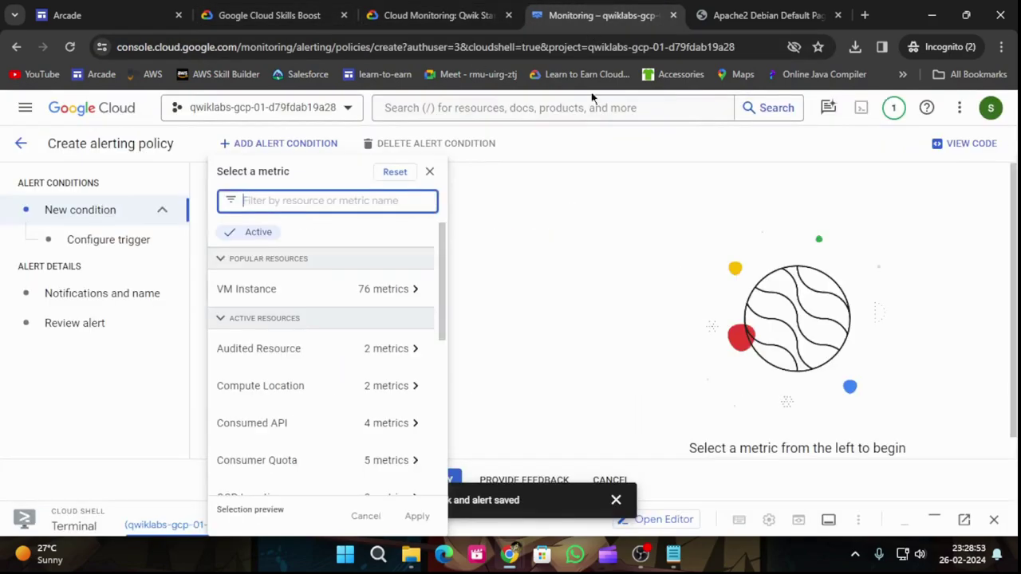
{"action": "left_click", "coordinate": [613, 506]}
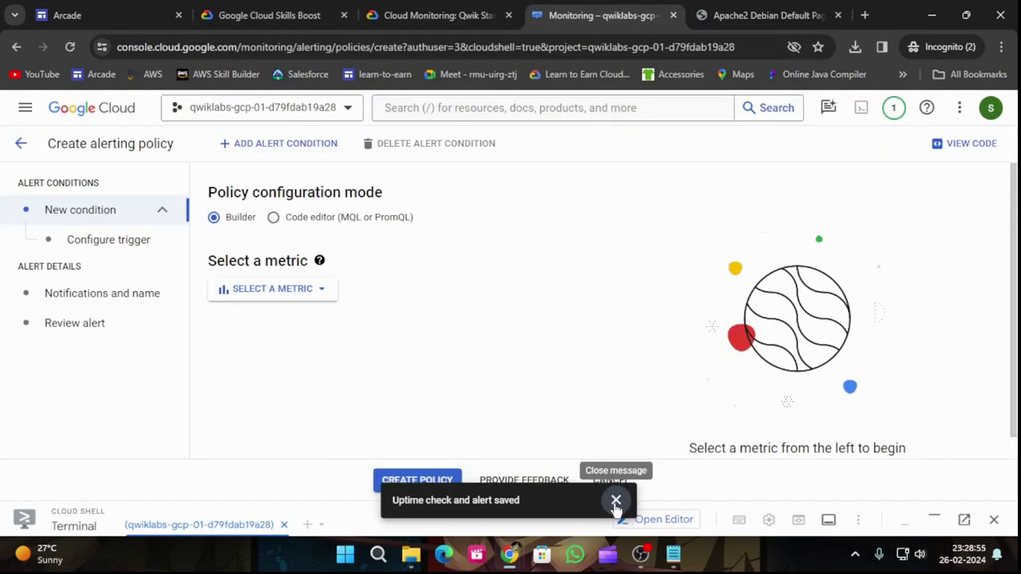
{"action": "left_click", "coordinate": [616, 500]}
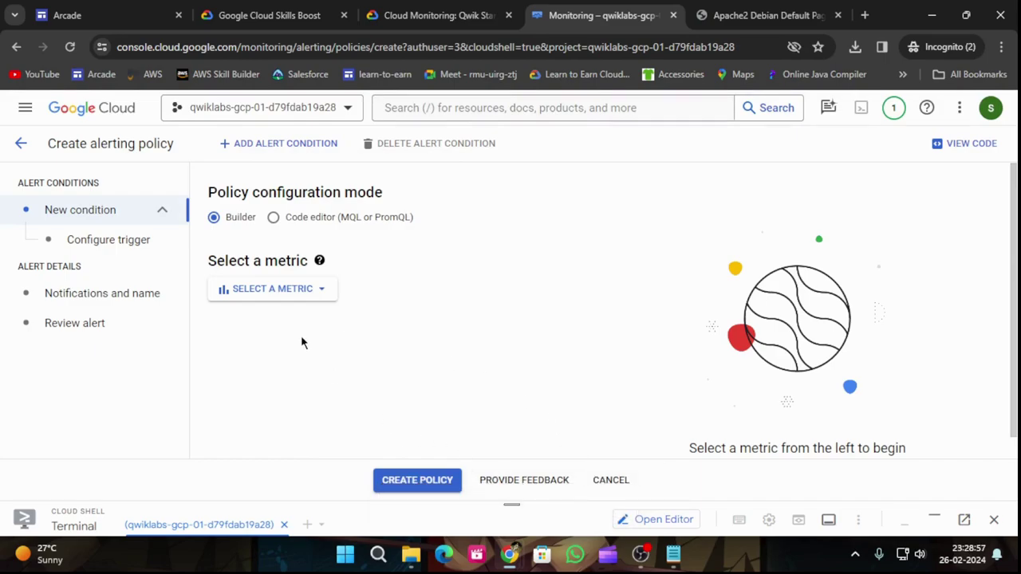
{"action": "left_click", "coordinate": [279, 291]}
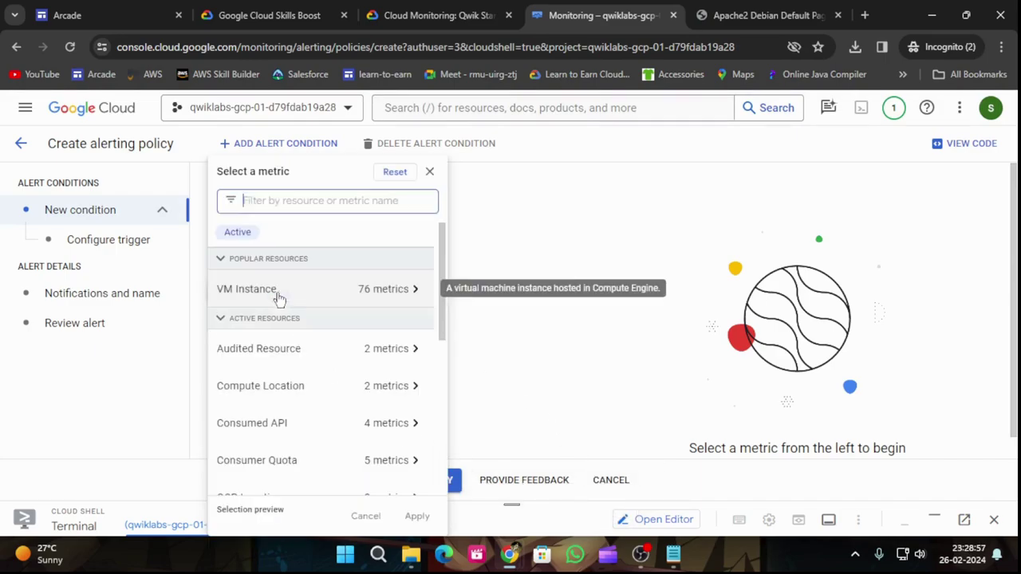
{"action": "left_click", "coordinate": [244, 233]}
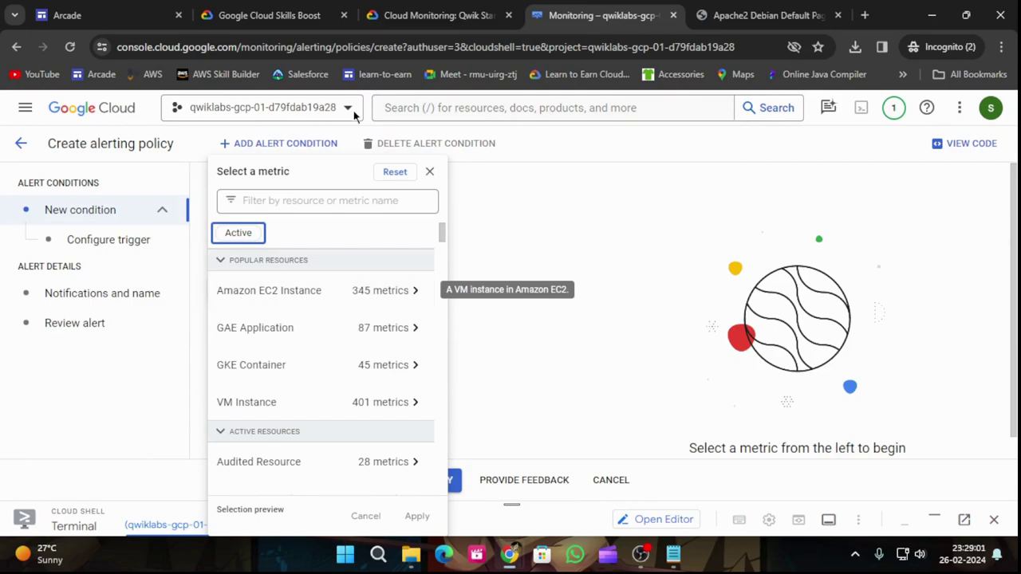
Step: Copy 'Network traffic' from the lab steps and filter the metric list with it
{"action": "left_click", "coordinate": [423, 13]}
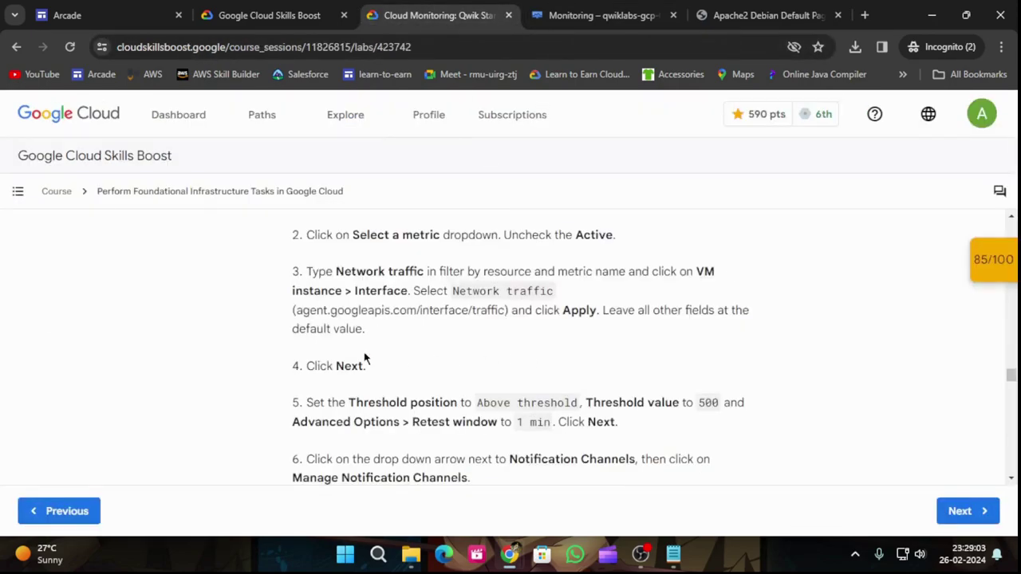
{"action": "left_click_drag", "start_coordinate": [336, 269], "coordinate": [426, 269]}
{"action": "key", "text": "ctrl+c"}
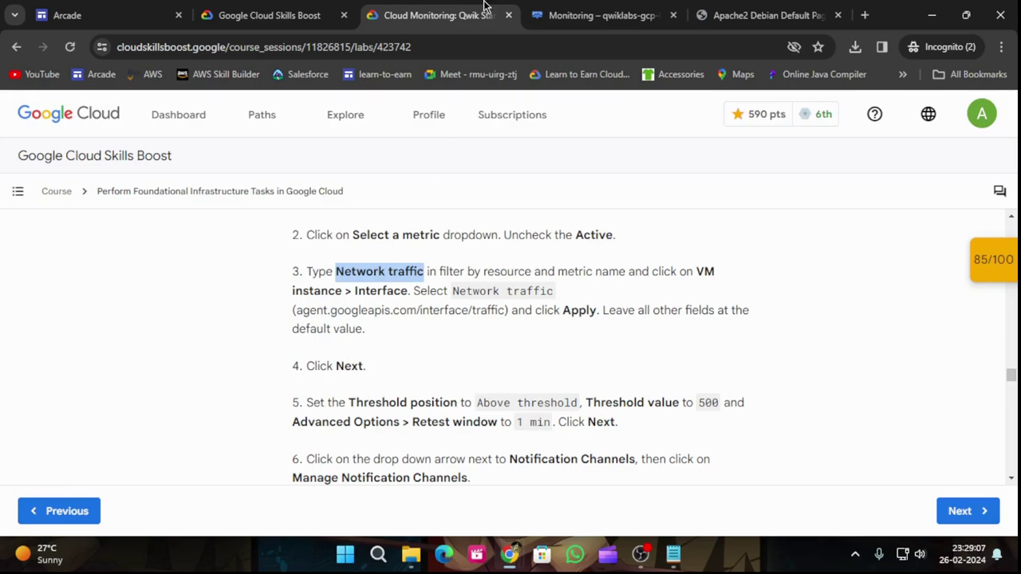
{"action": "left_click", "coordinate": [561, 15]}
{"action": "left_click", "coordinate": [332, 201]}
{"action": "key", "text": "ctrl+v"}
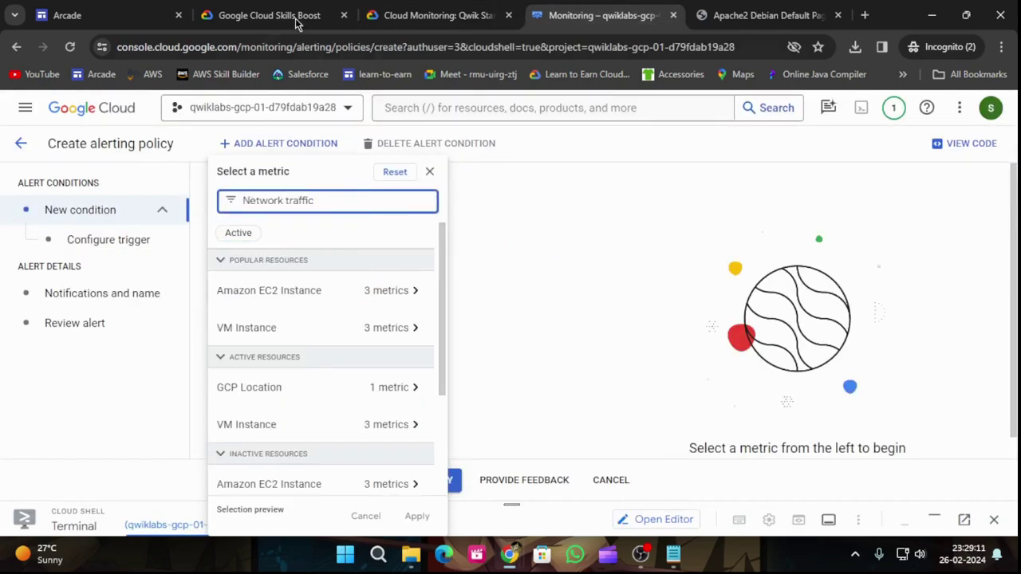
Step: Choose VM Instance > Interface > Network traffic and apply it as the condition metric
{"action": "left_click", "coordinate": [451, 6]}
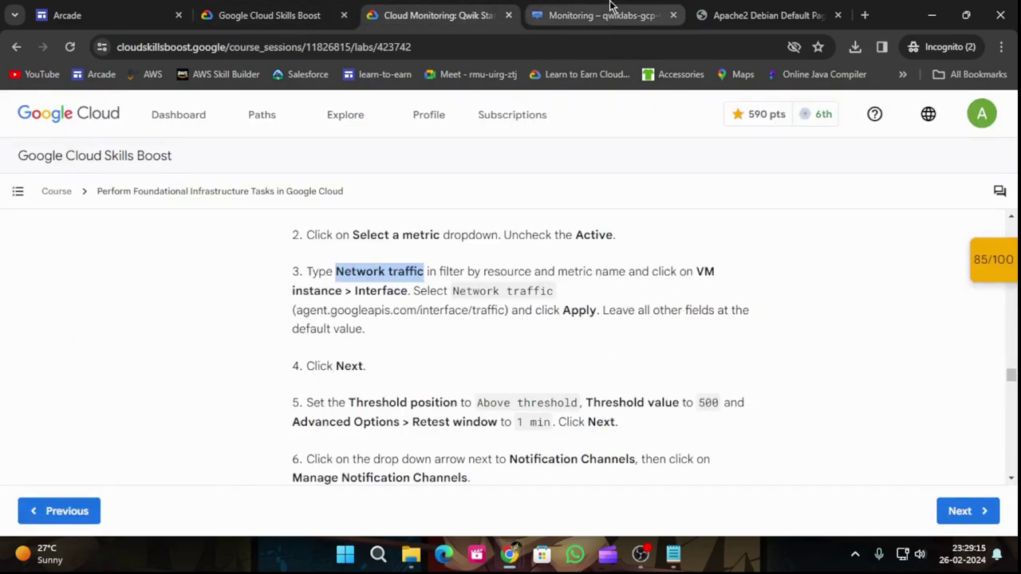
{"action": "left_click", "coordinate": [574, 15]}
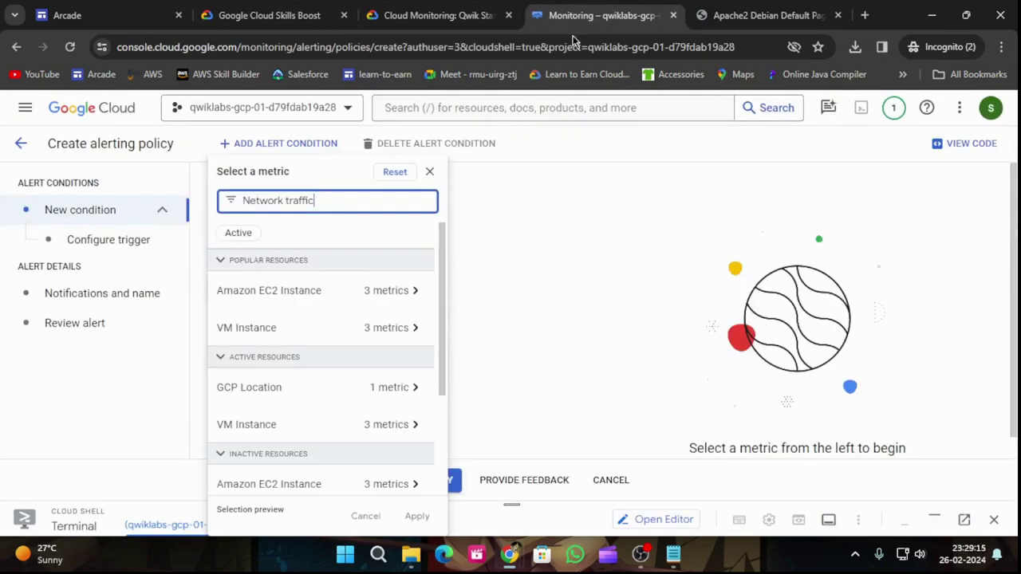
{"action": "left_click", "coordinate": [392, 332]}
{"action": "left_click", "coordinate": [620, 237]}
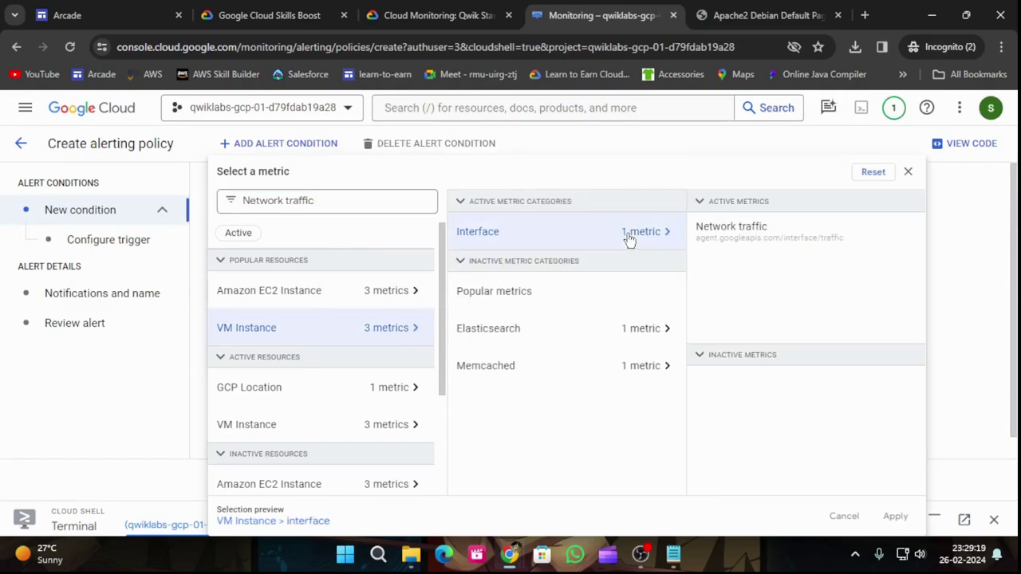
{"action": "left_click", "coordinate": [730, 233]}
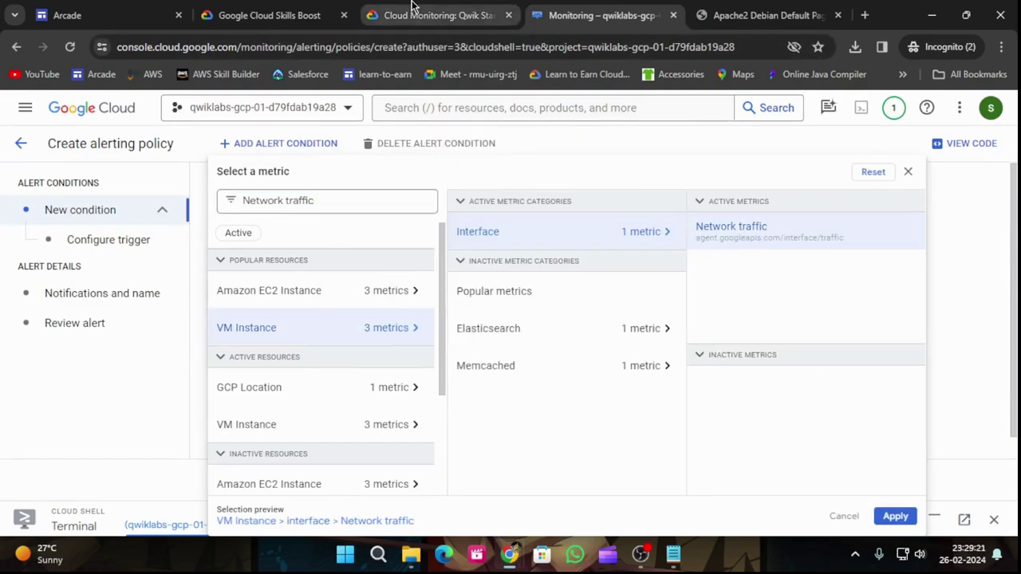
{"action": "left_click", "coordinate": [412, 10]}
{"action": "left_click", "coordinate": [635, 15]}
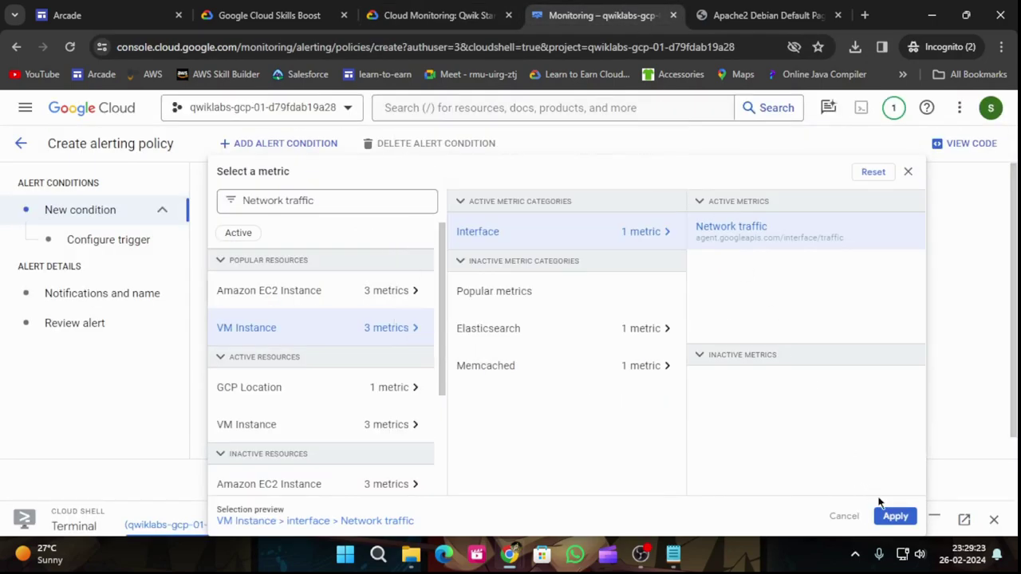
{"action": "left_click", "coordinate": [894, 517]}
{"action": "left_click", "coordinate": [405, 8]}
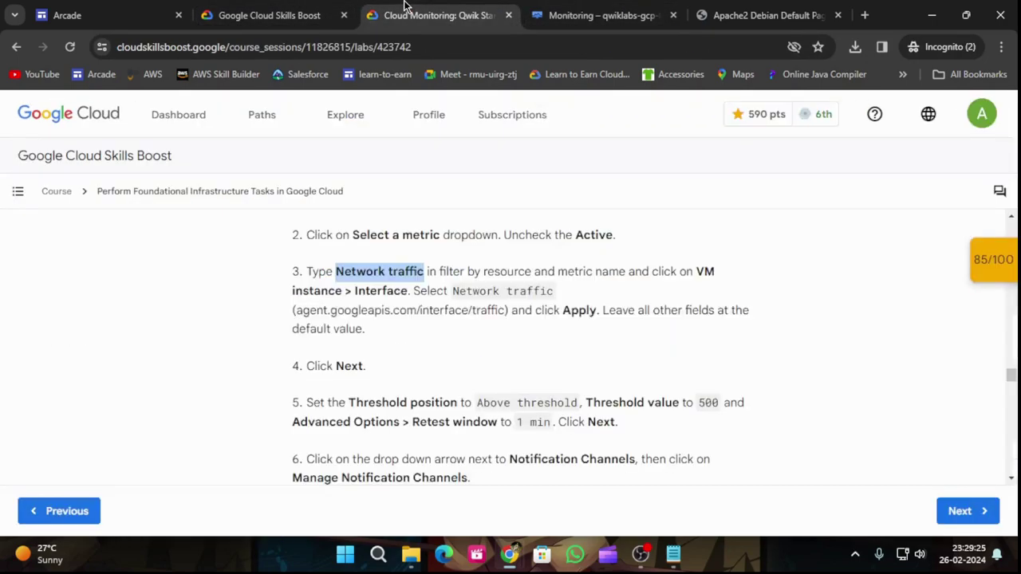
{"action": "scroll", "coordinate": [558, 319], "scroll_direction": "down", "scroll_amount": 2}
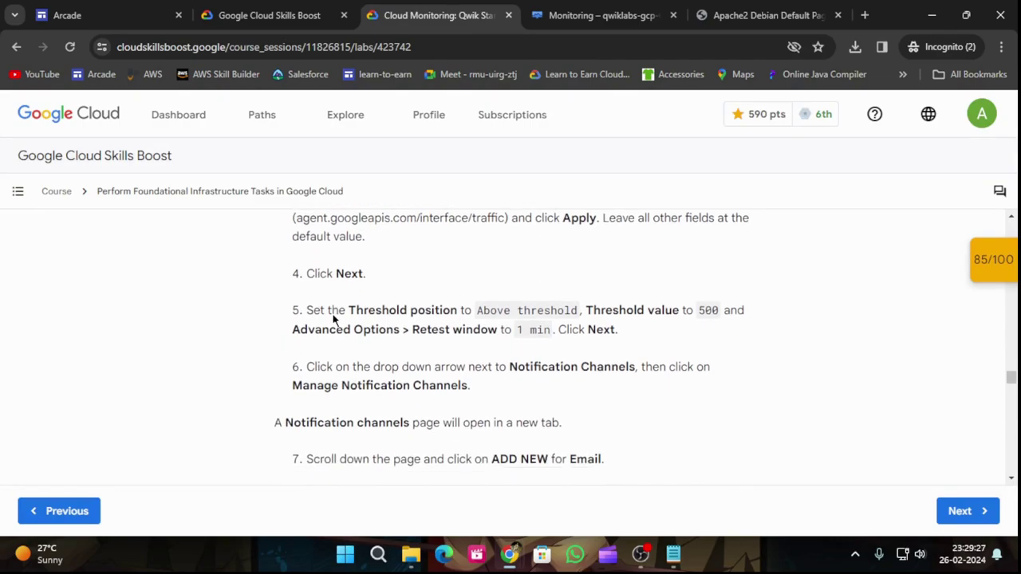
{"action": "left_click", "coordinate": [570, 6]}
Step: Move on to the alert trigger and enter a threshold value of 500
{"action": "scroll", "coordinate": [581, 431], "scroll_direction": "down", "scroll_amount": 4}
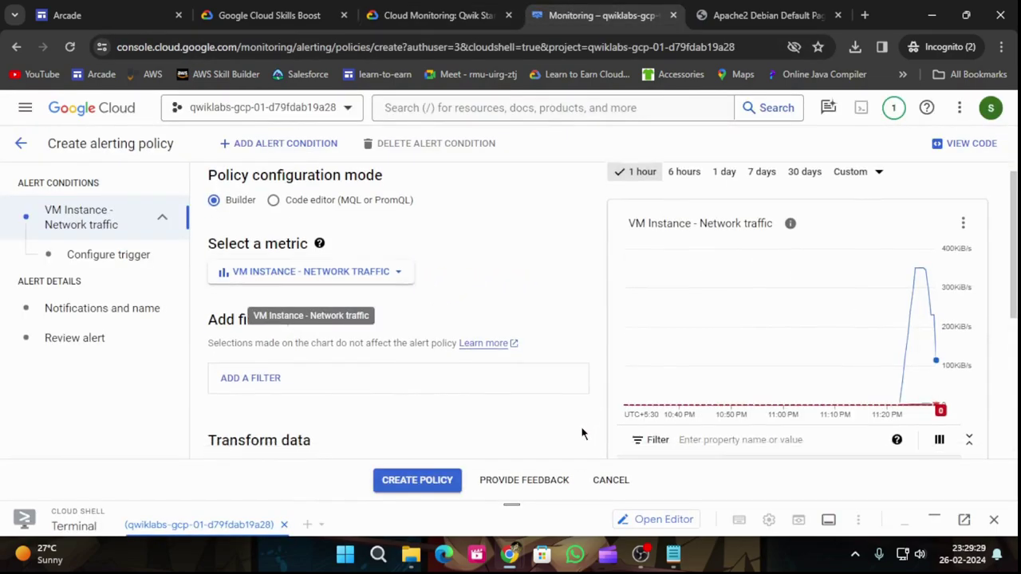
{"action": "left_click", "coordinate": [220, 419]}
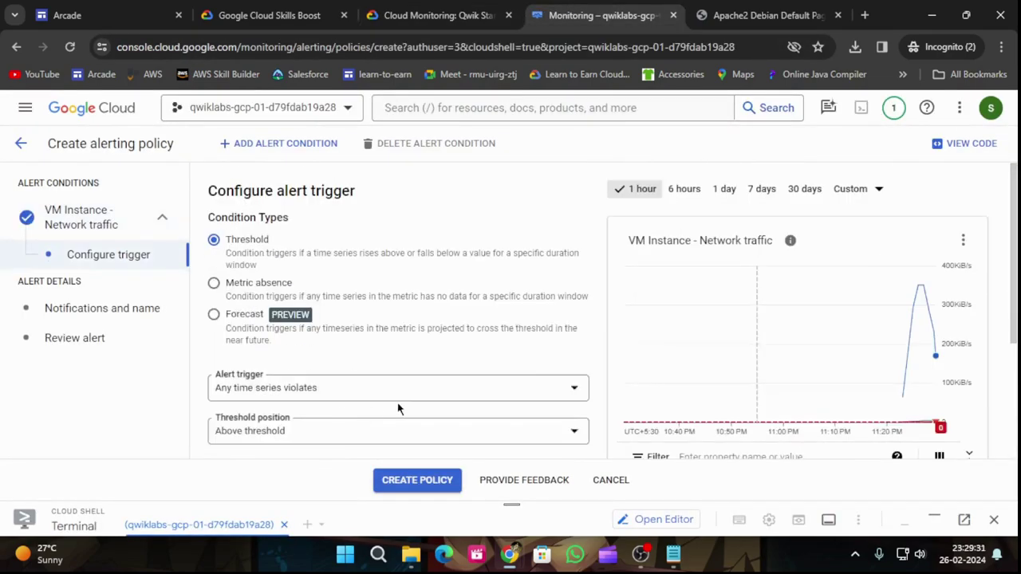
{"action": "left_click", "coordinate": [423, 15]}
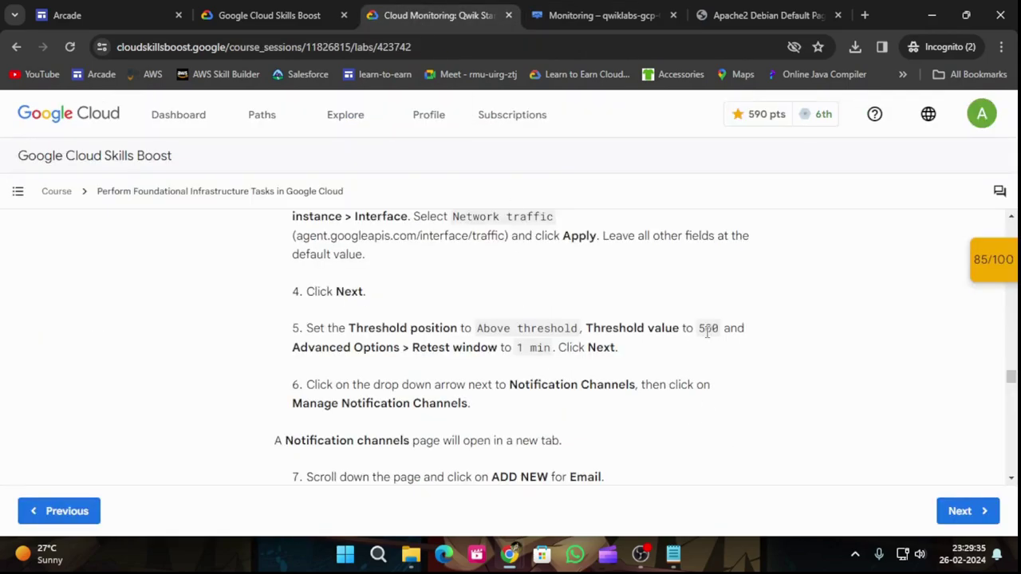
{"action": "left_click", "coordinate": [558, 15]}
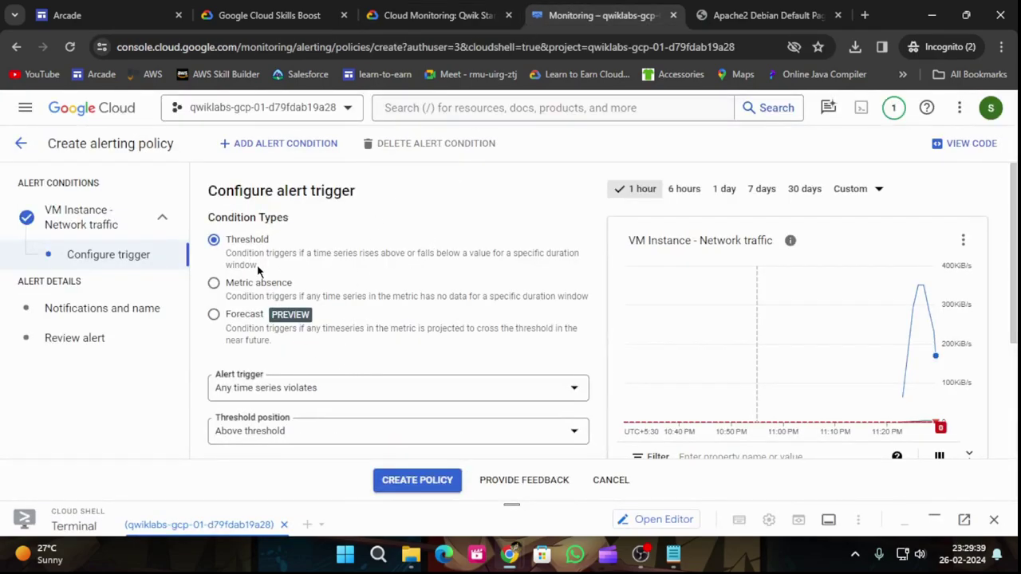
{"action": "scroll", "coordinate": [407, 289], "scroll_direction": "down", "scroll_amount": 2}
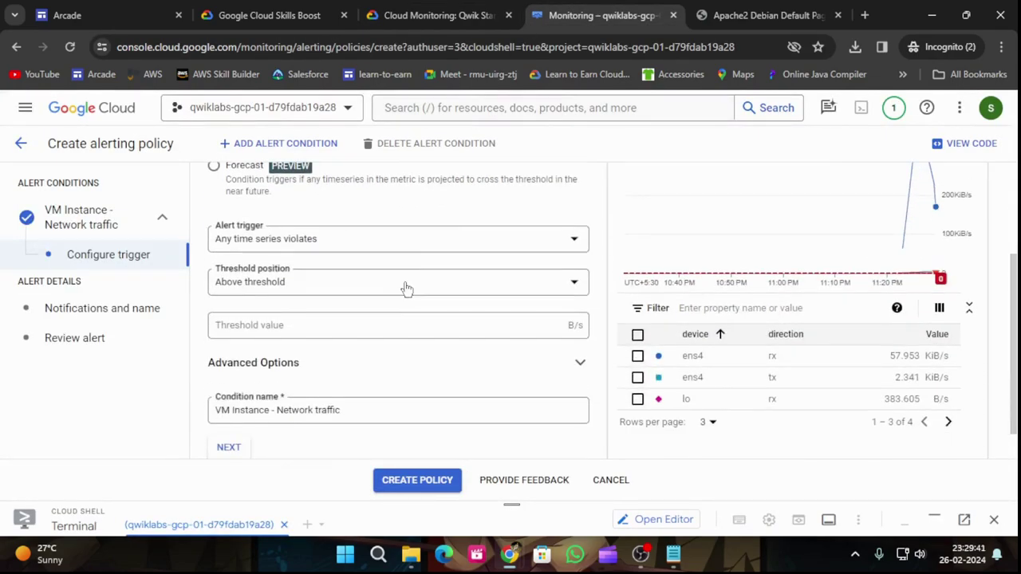
{"action": "left_click", "coordinate": [370, 327]}
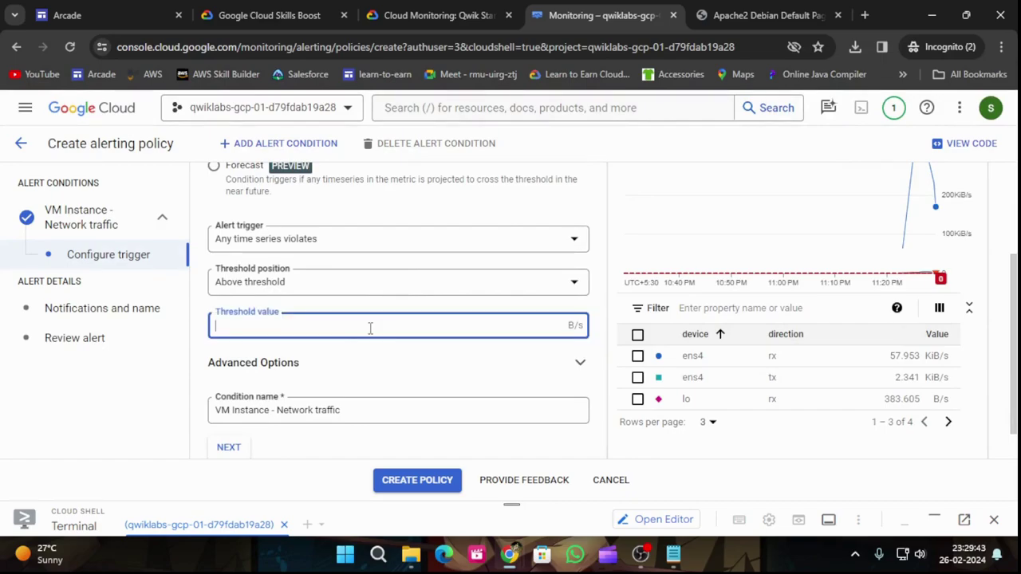
{"action": "type", "text": "500"}
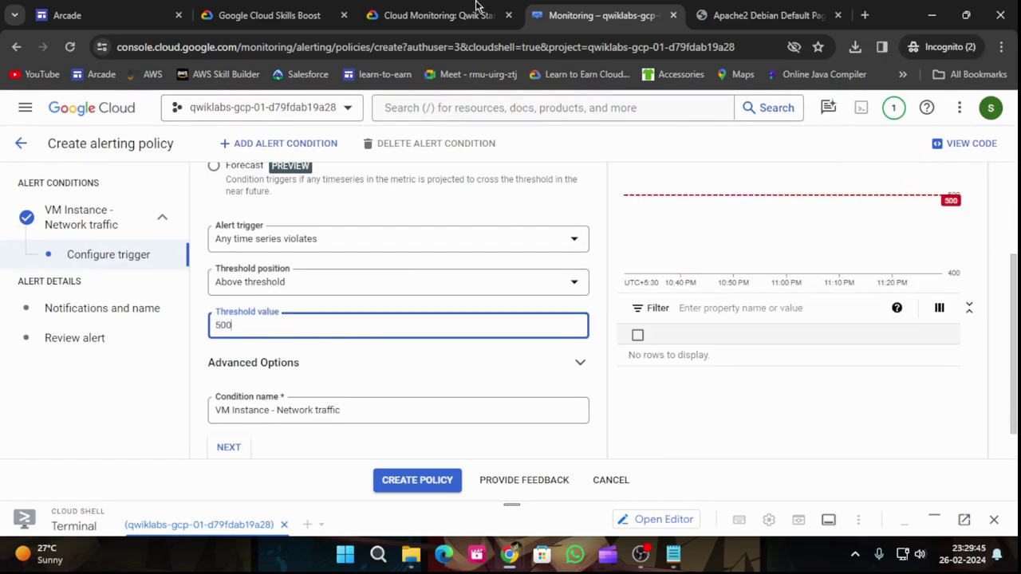
Step: Set the Advanced Options retest window to 1 min and continue to notifications
{"action": "left_click", "coordinate": [501, 8]}
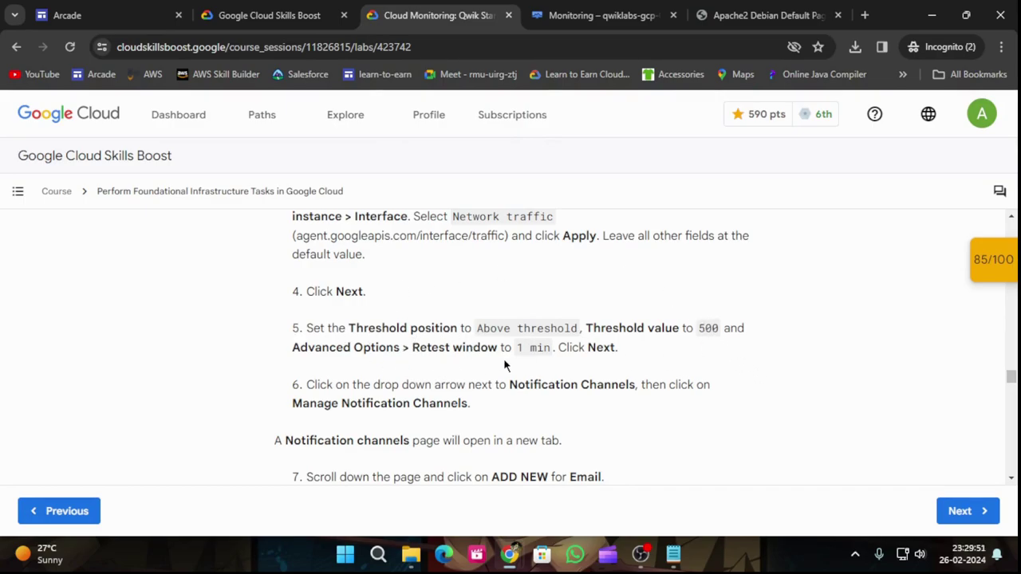
{"action": "key", "text": "ctrl+Tab"}
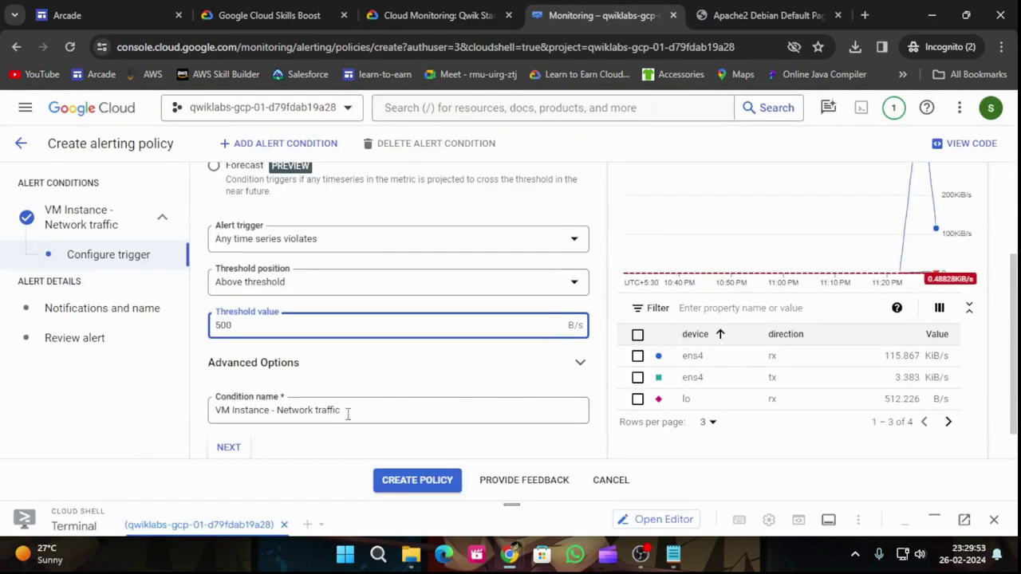
{"action": "scroll", "coordinate": [359, 423], "scroll_direction": "down", "scroll_amount": 1}
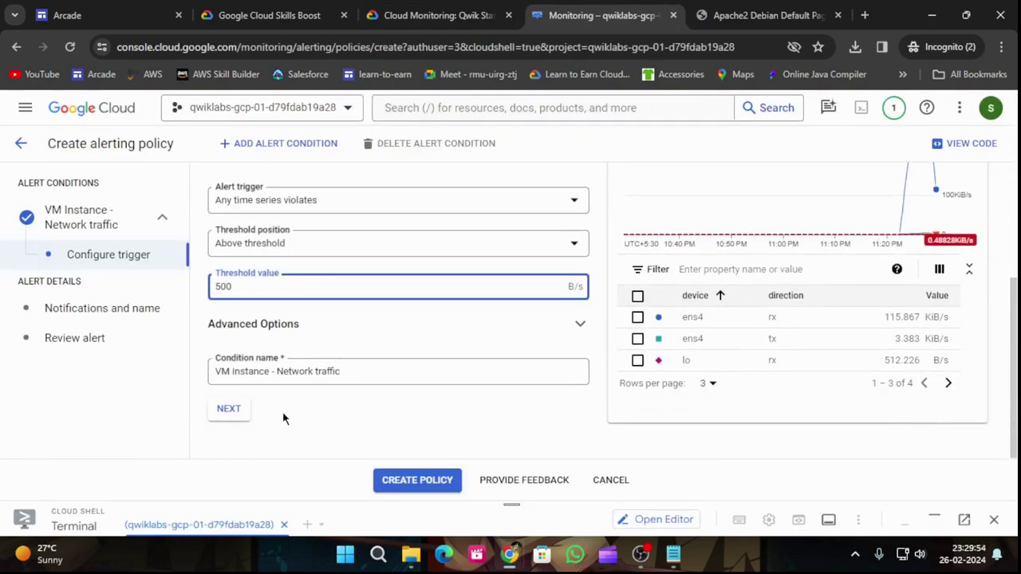
{"action": "left_click", "coordinate": [582, 324]}
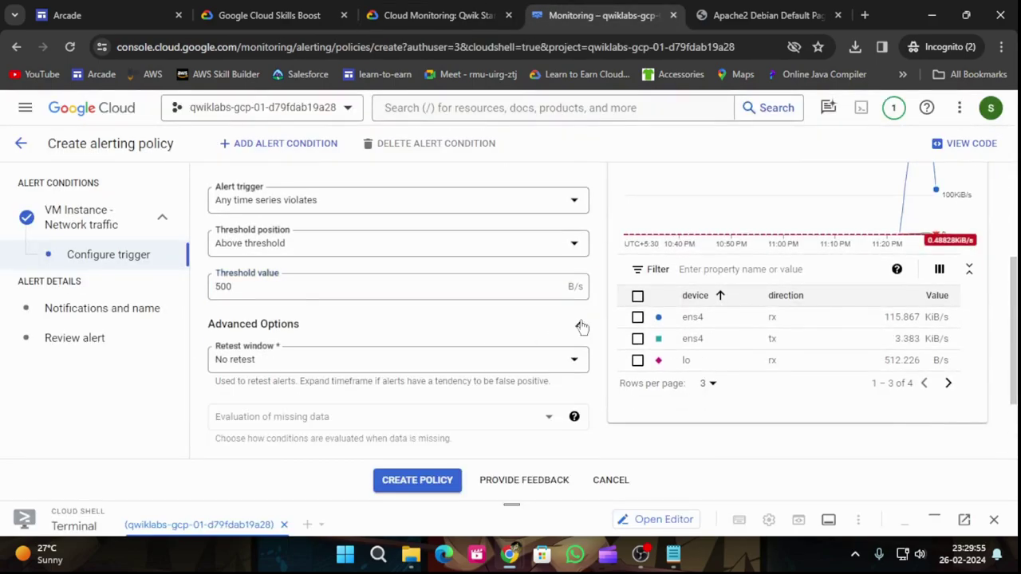
{"action": "left_click", "coordinate": [411, 360]}
{"action": "left_click", "coordinate": [268, 219]}
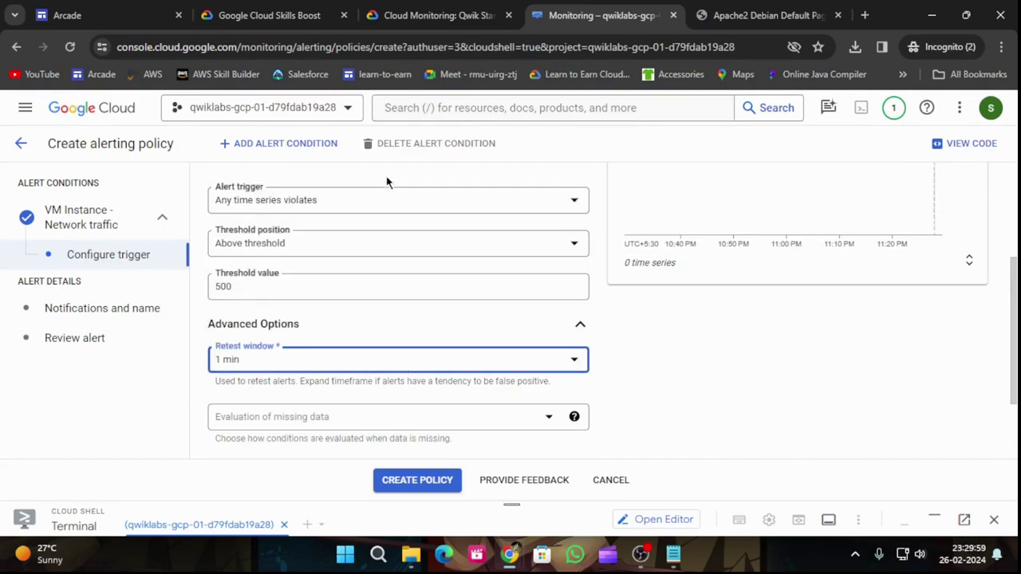
{"action": "left_click", "coordinate": [397, 8]}
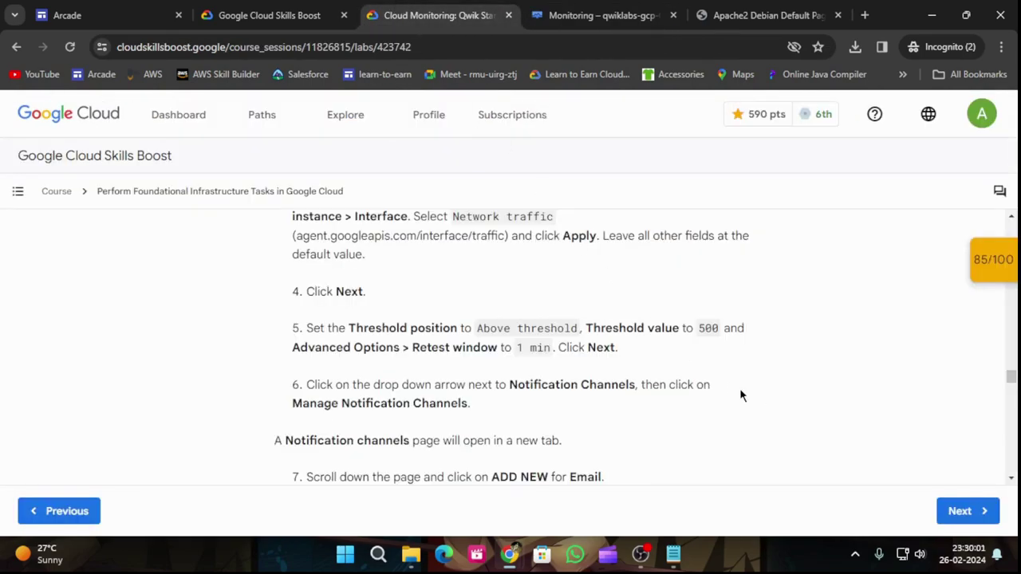
{"action": "left_click", "coordinate": [598, 15]}
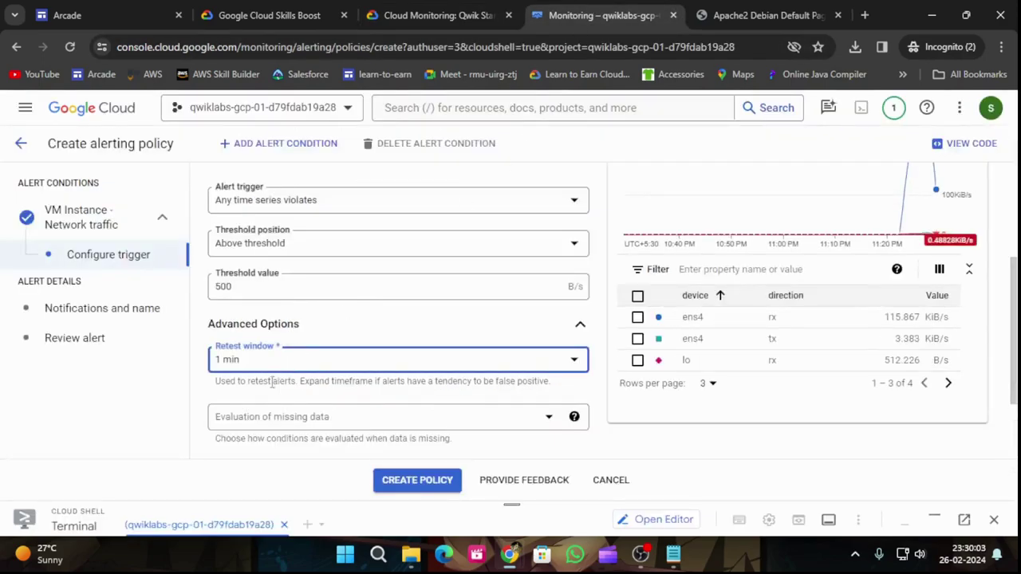
{"action": "left_click", "coordinate": [242, 421]}
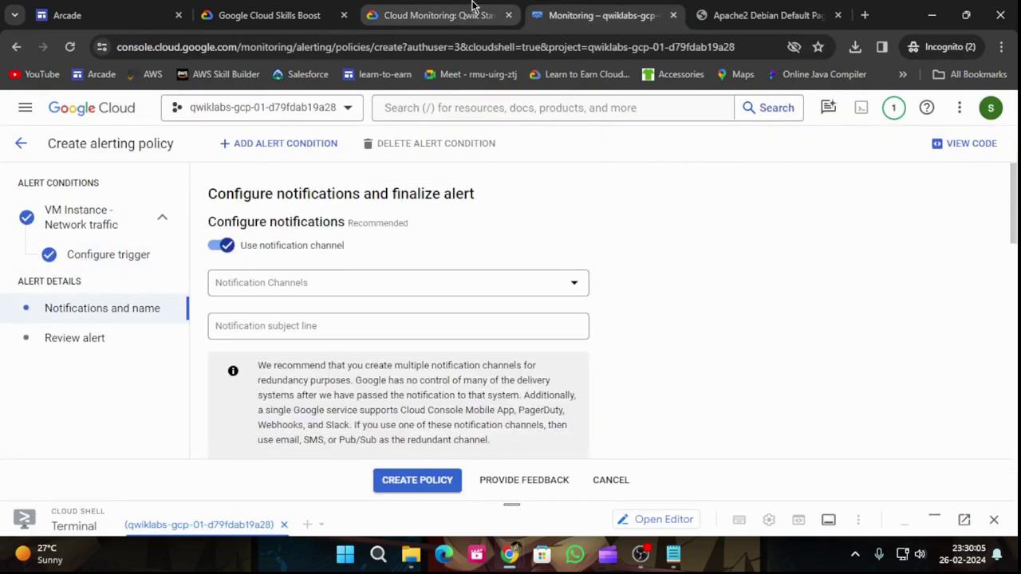
Step: Check the Notification Channels dropdown, which has no channels yet
{"action": "left_click", "coordinate": [439, 14]}
{"action": "scroll", "coordinate": [447, 348], "scroll_direction": "down", "scroll_amount": 1}
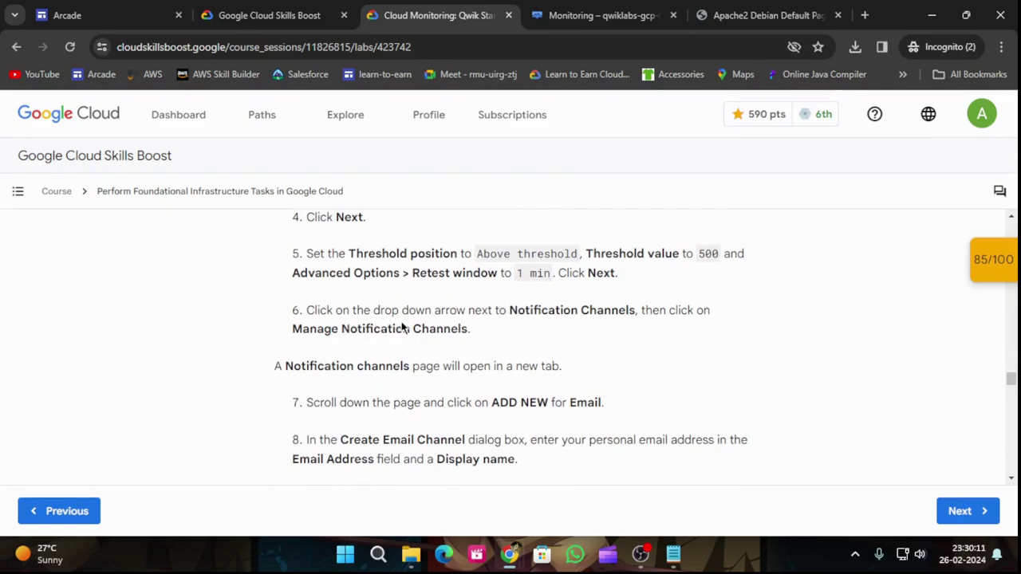
{"action": "left_click", "coordinate": [610, 16]}
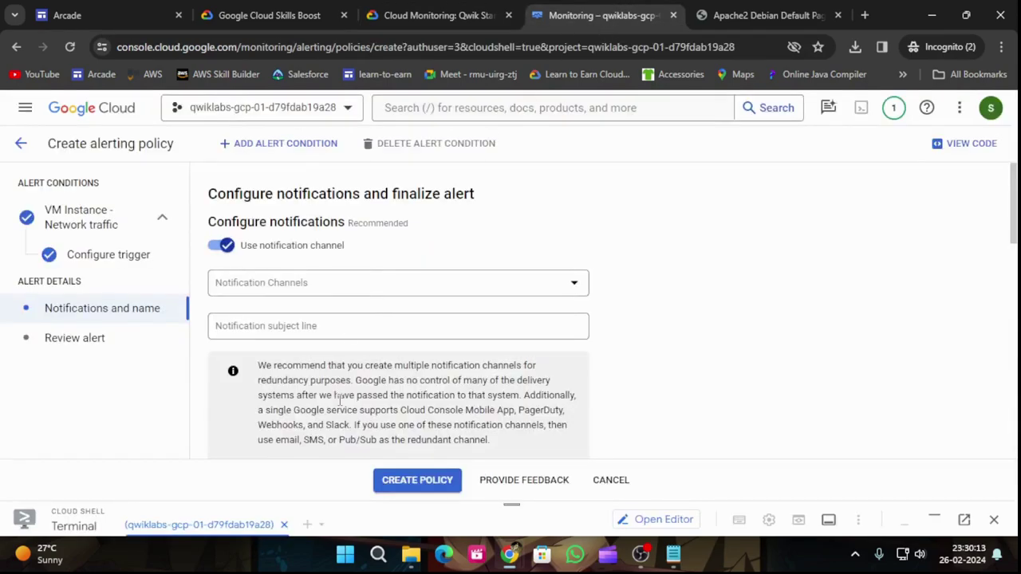
{"action": "left_click", "coordinate": [323, 279]}
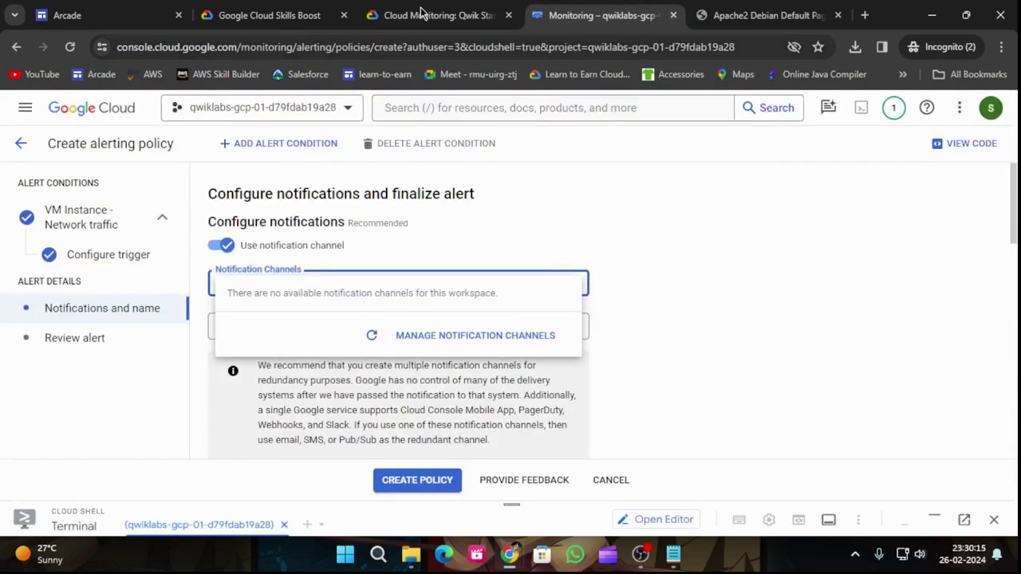
{"action": "left_click", "coordinate": [421, 8]}
{"action": "left_click", "coordinate": [598, 15]}
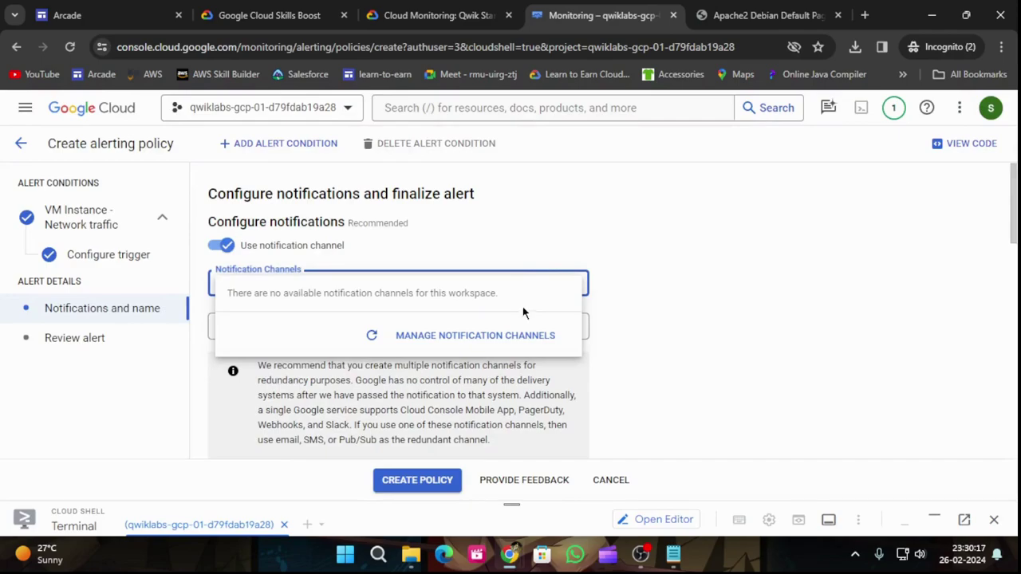
Step: Open Manage Notification Channels and add a new Email channel
{"action": "left_click", "coordinate": [521, 335]}
{"action": "left_click", "coordinate": [464, 8]}
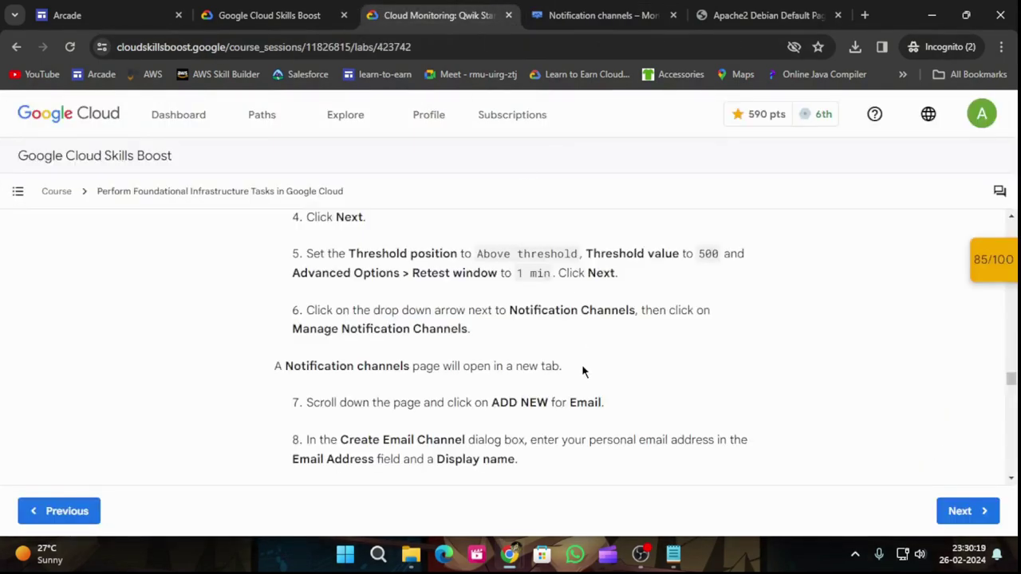
{"action": "scroll", "coordinate": [581, 365], "scroll_direction": "down", "scroll_amount": 2}
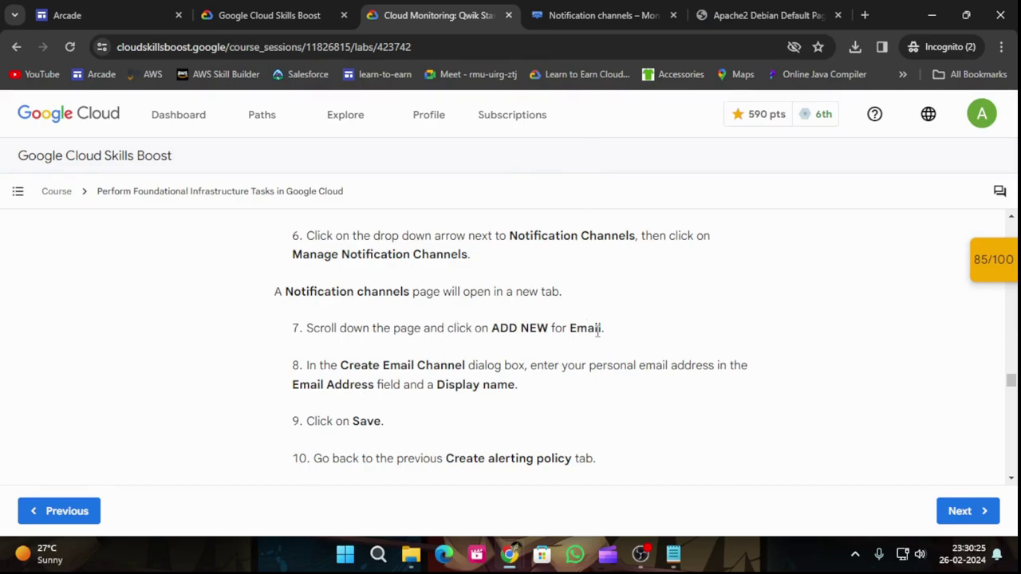
{"action": "left_click", "coordinate": [586, 9]}
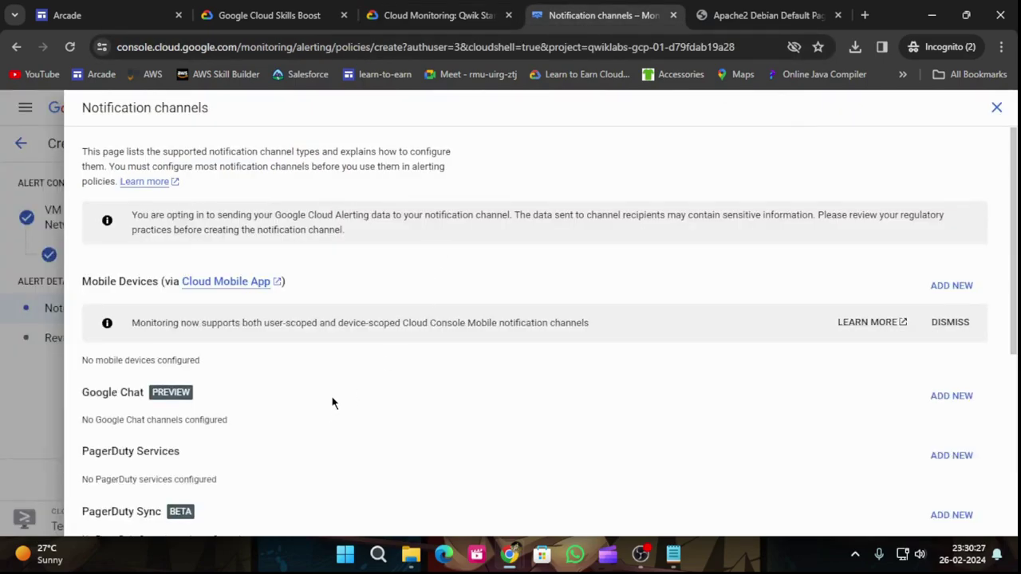
{"action": "scroll", "coordinate": [334, 395], "scroll_direction": "down", "scroll_amount": 1}
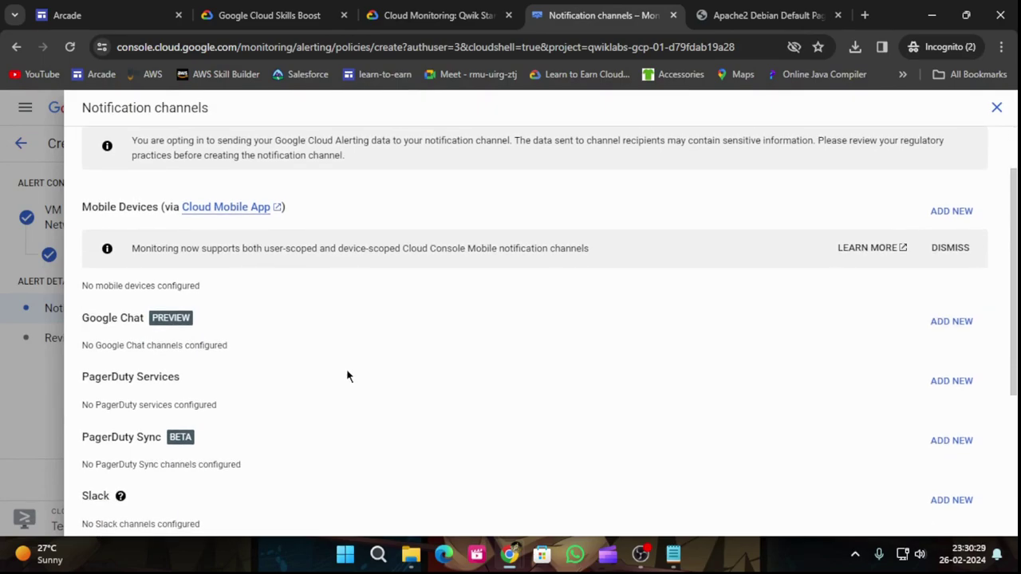
{"action": "scroll", "coordinate": [346, 372], "scroll_direction": "down", "scroll_amount": 2}
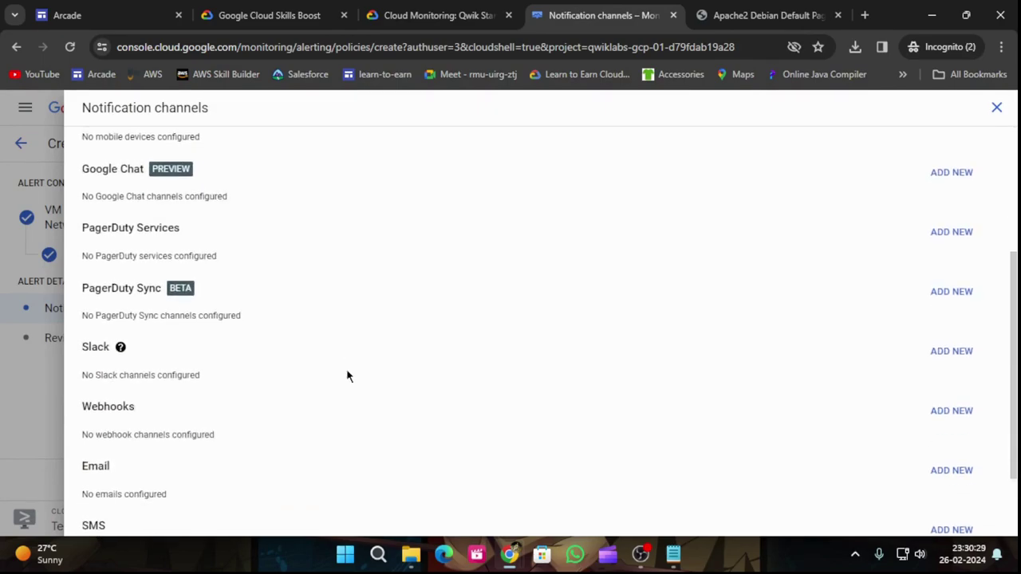
{"action": "left_click", "coordinate": [965, 470]}
{"action": "left_click", "coordinate": [438, 9]}
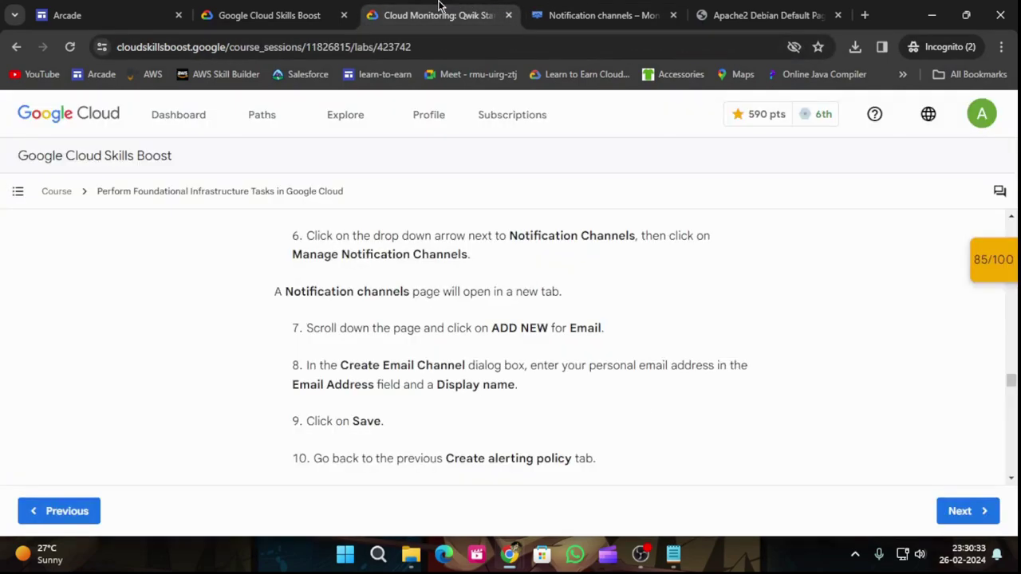
{"action": "scroll", "coordinate": [501, 388], "scroll_direction": "down", "scroll_amount": 1}
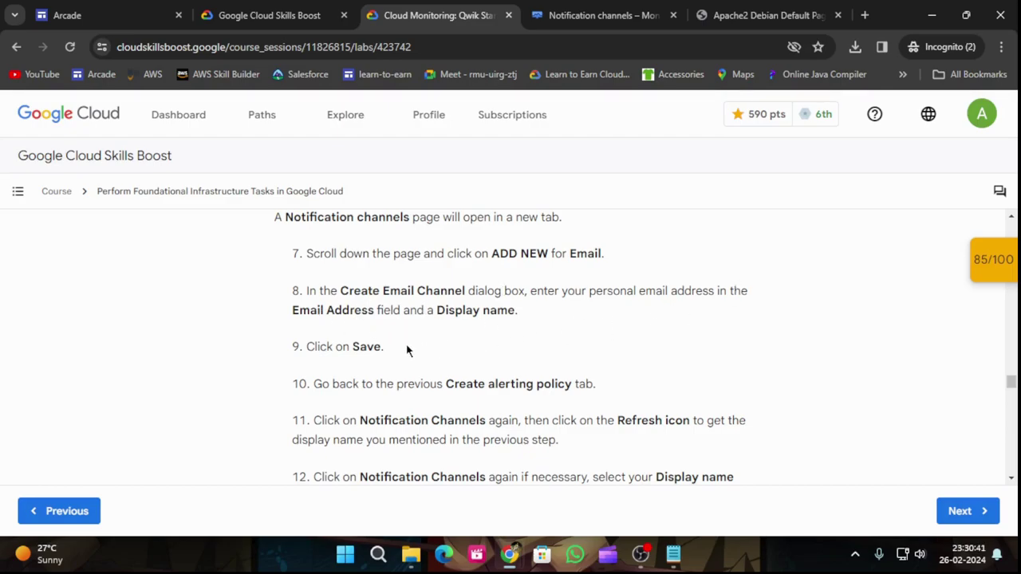
Step: Save an email notification channel with the personal email address and a display name
{"action": "scroll", "coordinate": [407, 351], "scroll_direction": "down", "scroll_amount": 1}
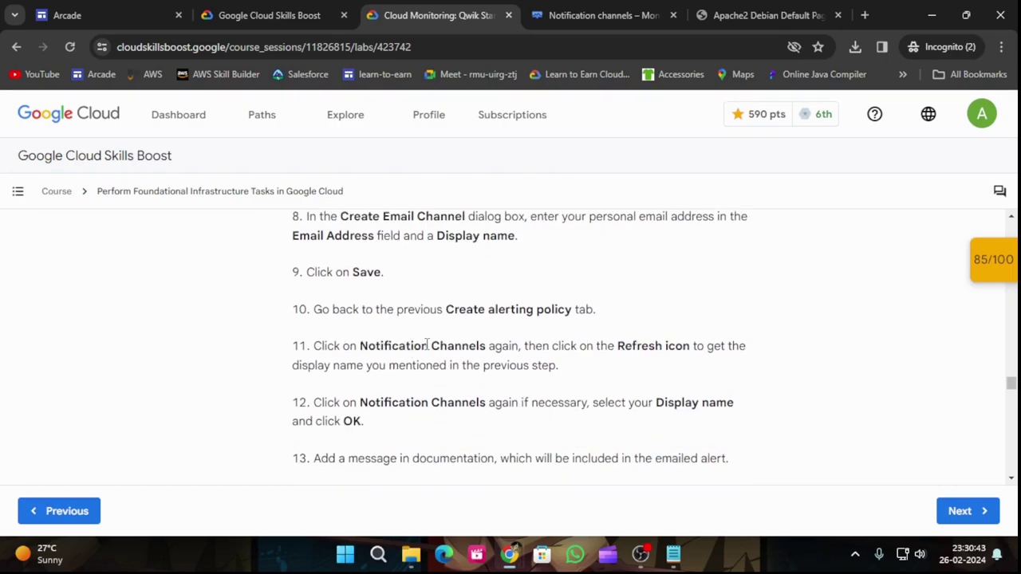
{"action": "scroll", "coordinate": [443, 344], "scroll_direction": "up", "scroll_amount": 1}
{"action": "left_click", "coordinate": [561, 13]}
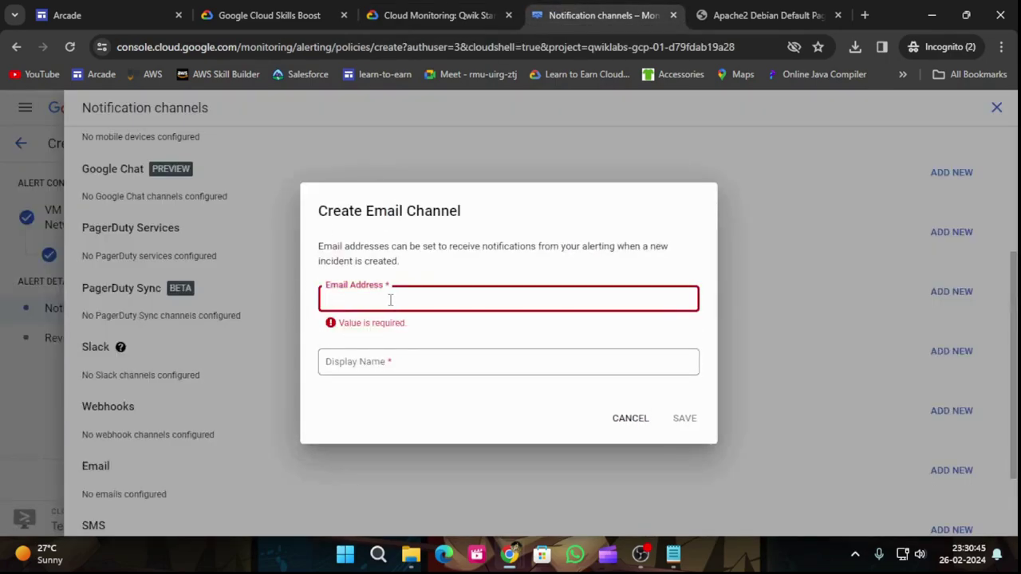
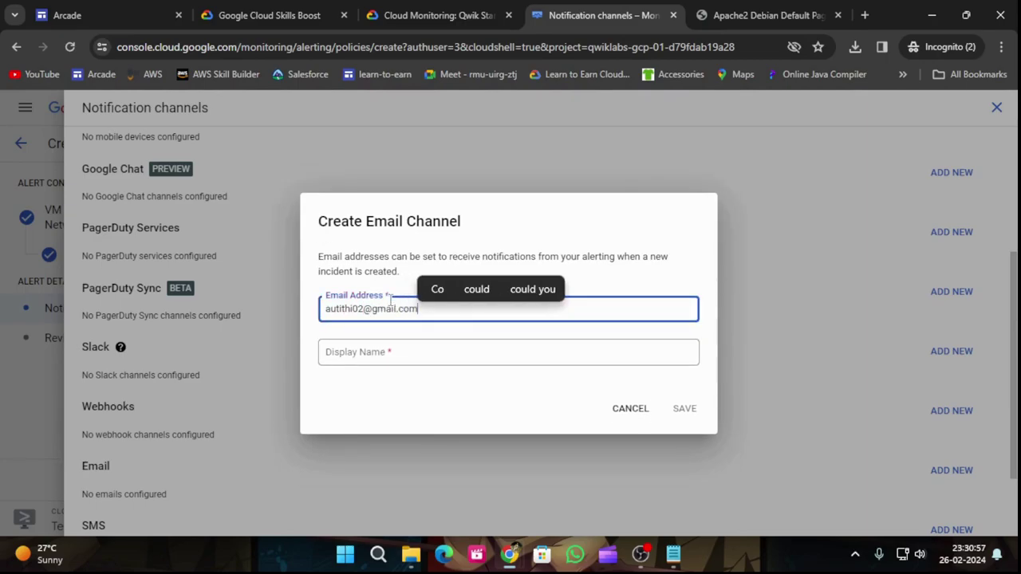
{"action": "left_click", "coordinate": [437, 6]}
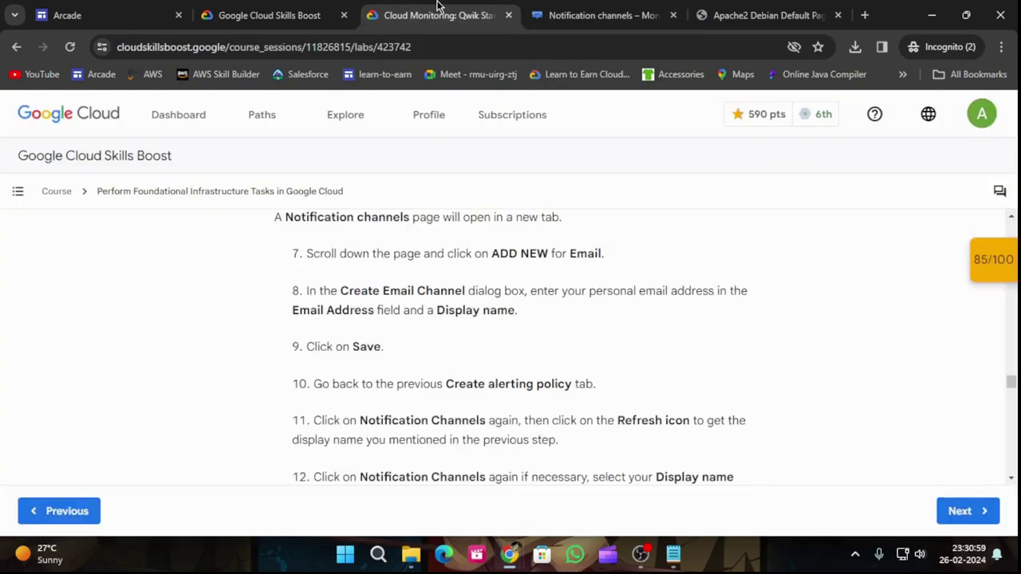
{"action": "left_click", "coordinate": [619, 7]}
{"action": "left_click", "coordinate": [386, 355]}
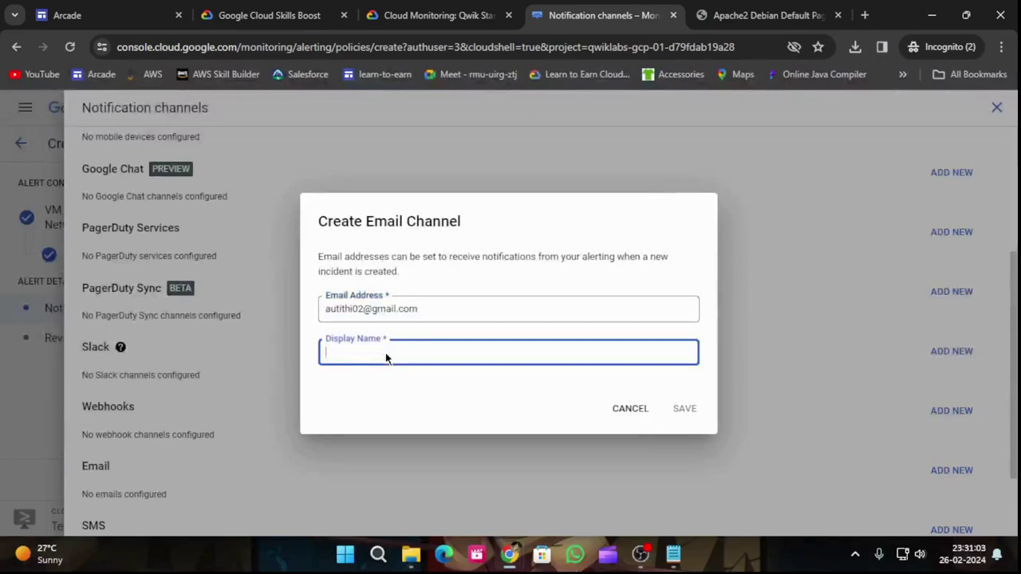
{"action": "type", "text": "Aut"}
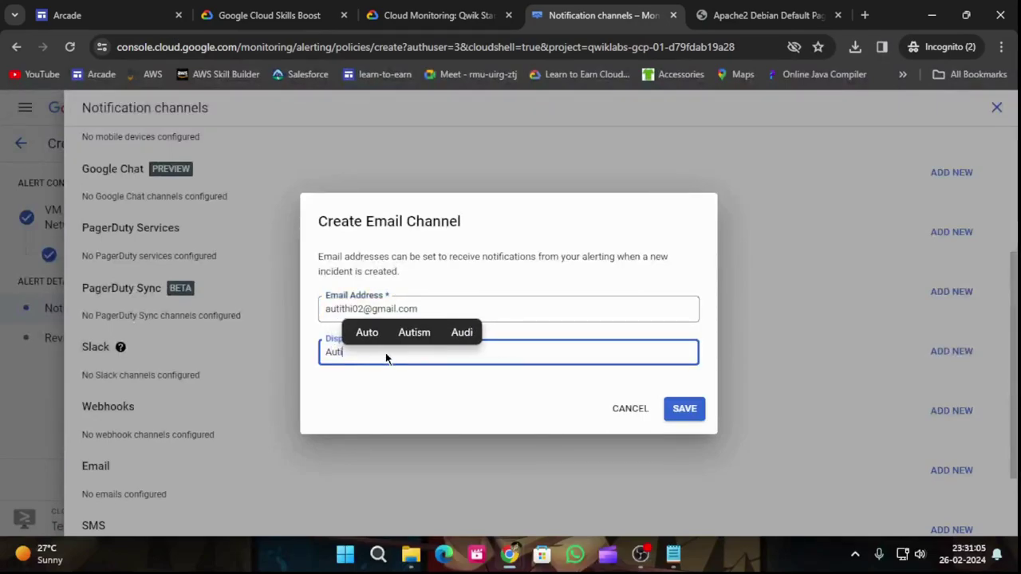
{"action": "type", "text": "i"}
{"action": "left_click", "coordinate": [701, 411]}
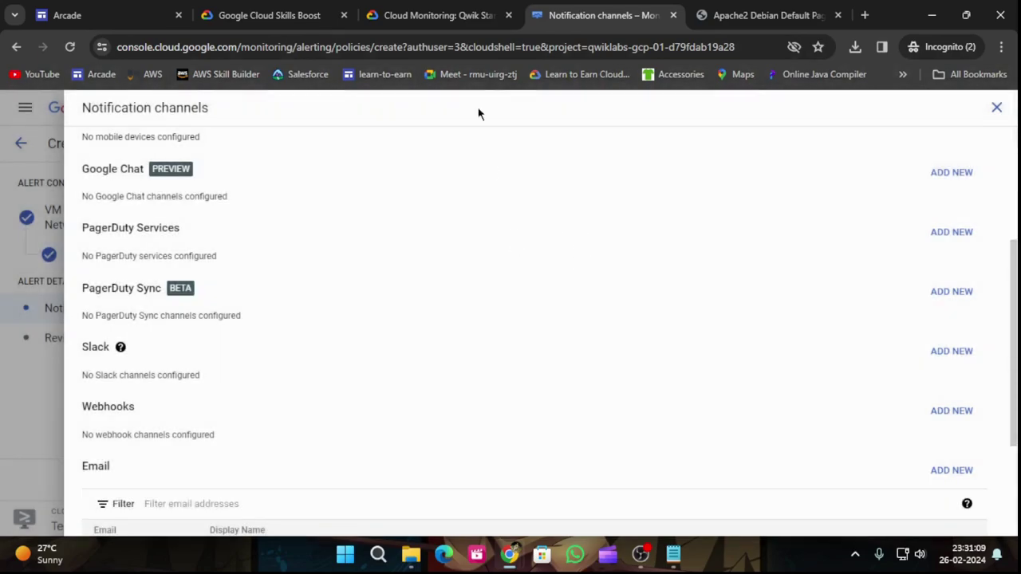
{"action": "left_click", "coordinate": [435, 15]}
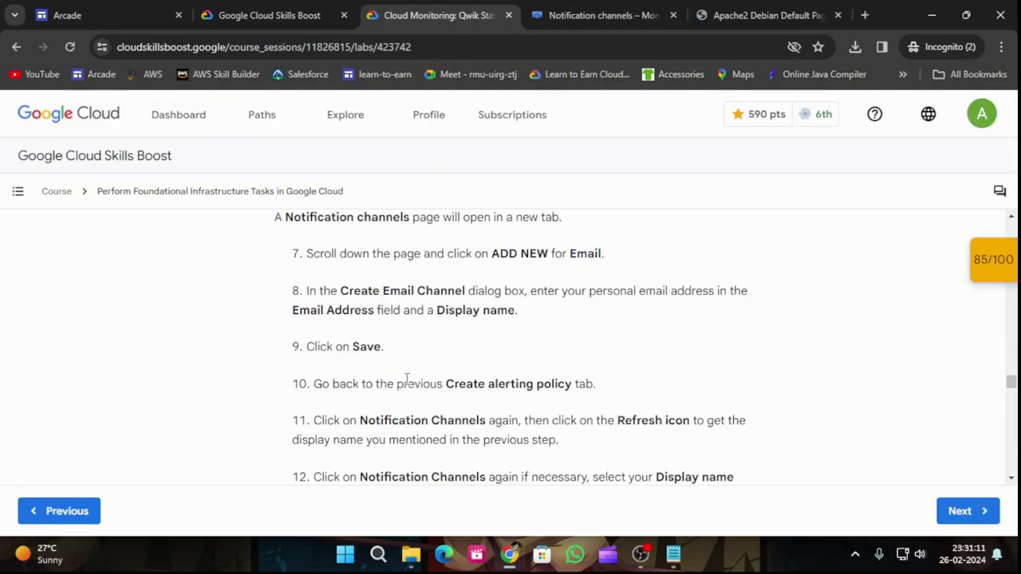
{"action": "scroll", "coordinate": [359, 396], "scroll_direction": "down", "scroll_amount": 1}
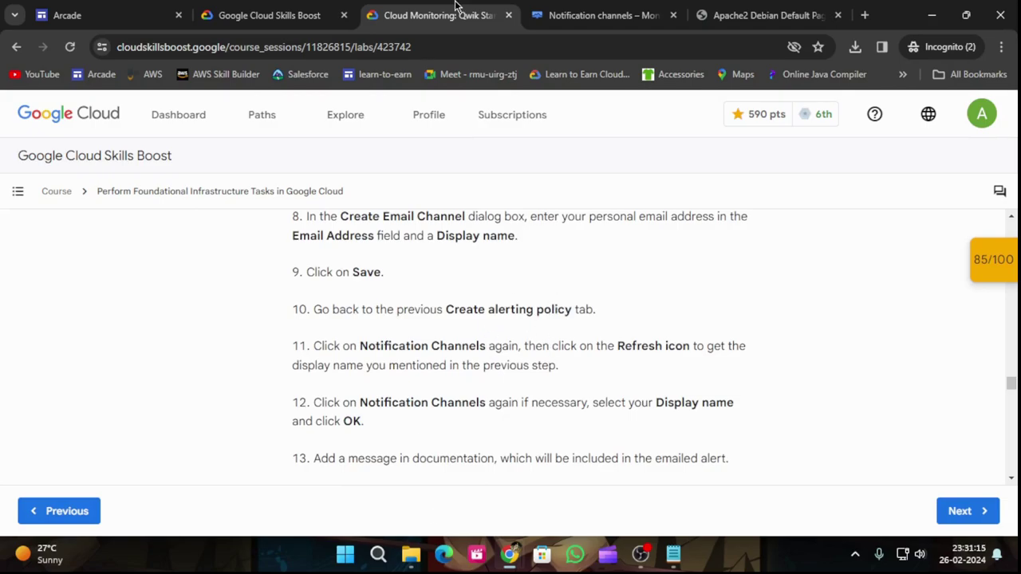
{"action": "left_click", "coordinate": [551, 16]}
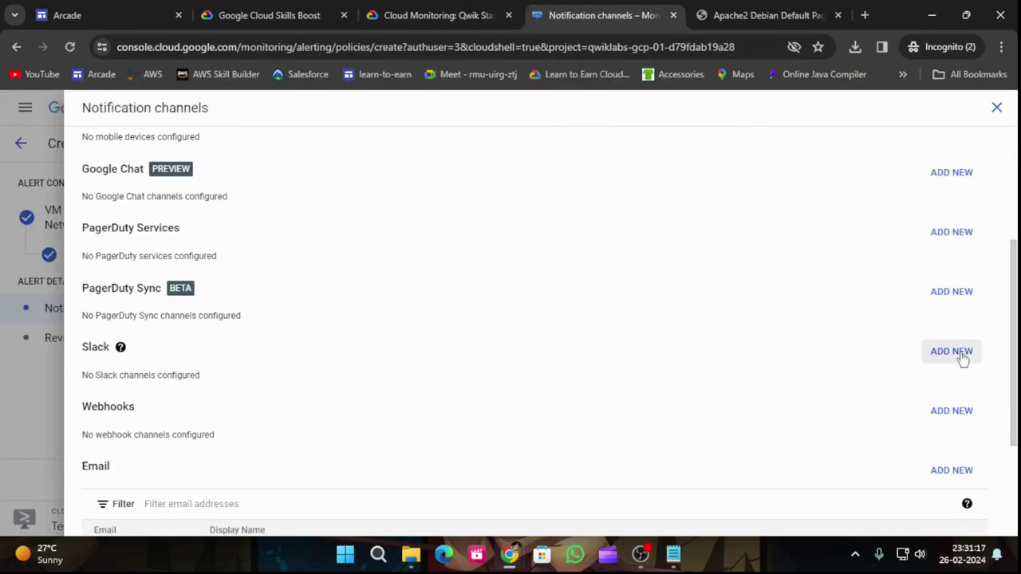
Step: Close the channels page and select the new email channel for the policy's notifications
{"action": "left_click", "coordinate": [996, 107]}
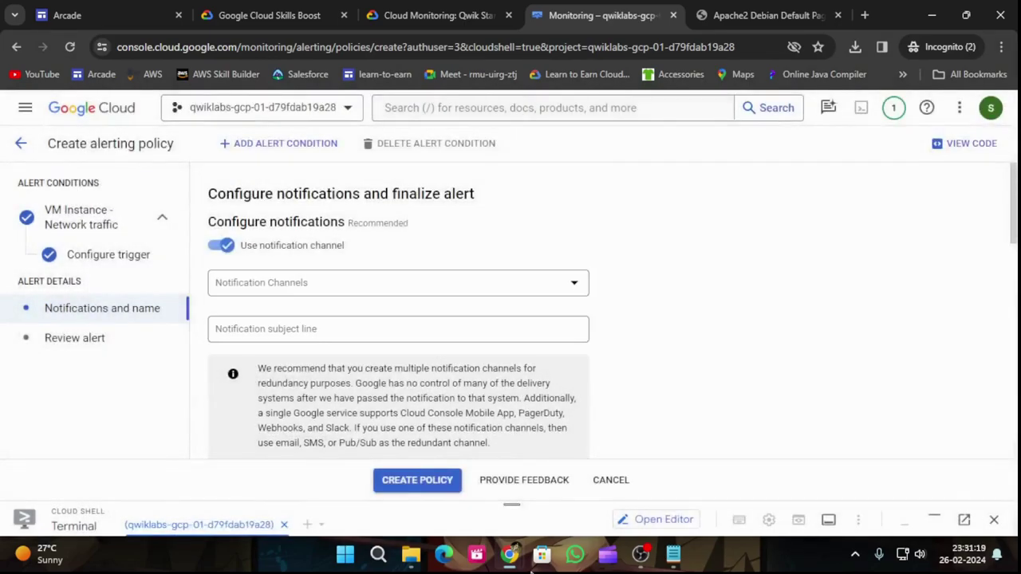
{"action": "left_click", "coordinate": [454, 284]}
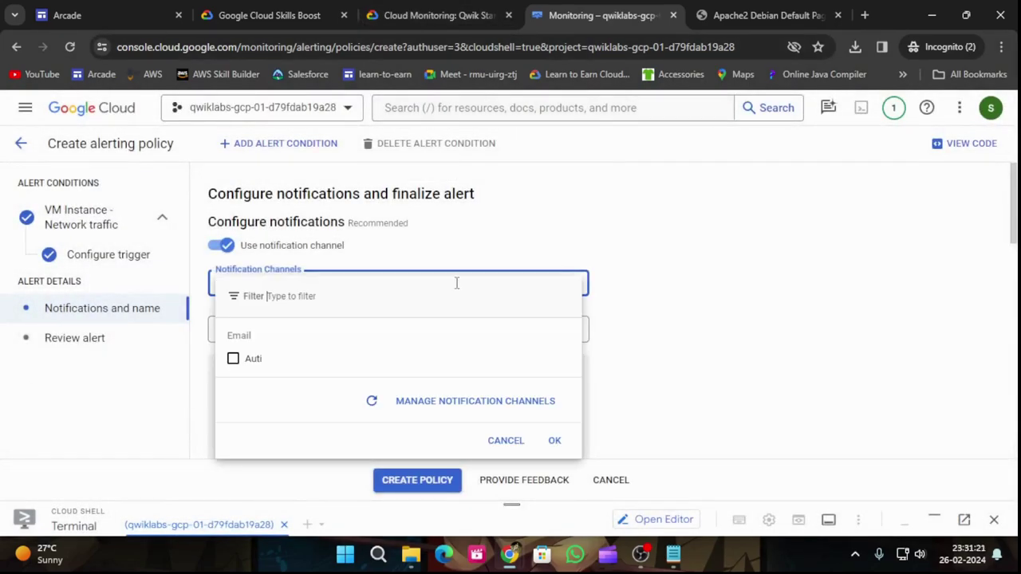
{"action": "left_click", "coordinate": [266, 360]}
{"action": "left_click", "coordinate": [550, 440]}
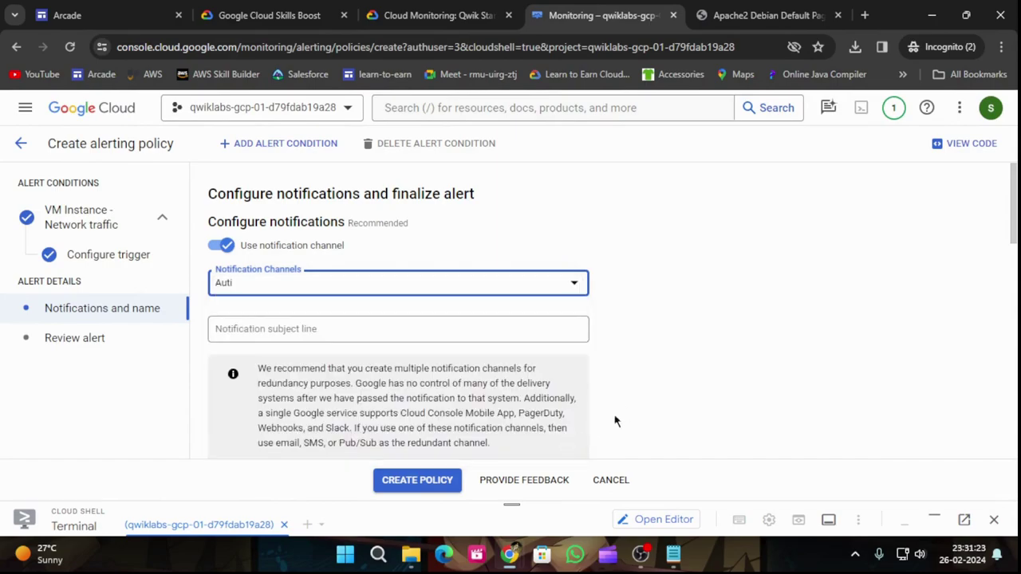
Step: Copy the alert name 'Inbound Traffic Alert' from the lab instructions
{"action": "left_click", "coordinate": [450, 14]}
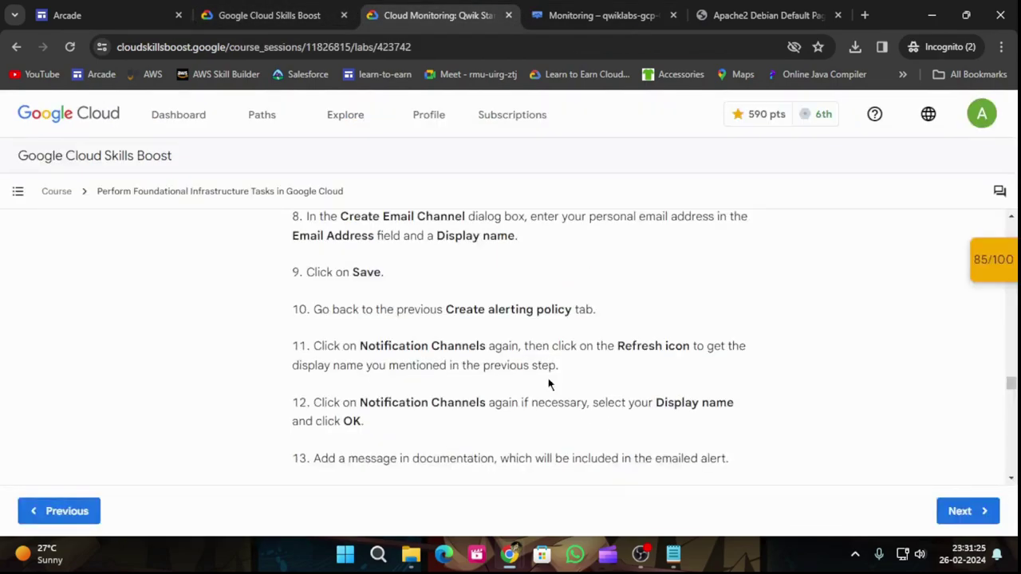
{"action": "scroll", "coordinate": [503, 454], "scroll_direction": "down", "scroll_amount": 1}
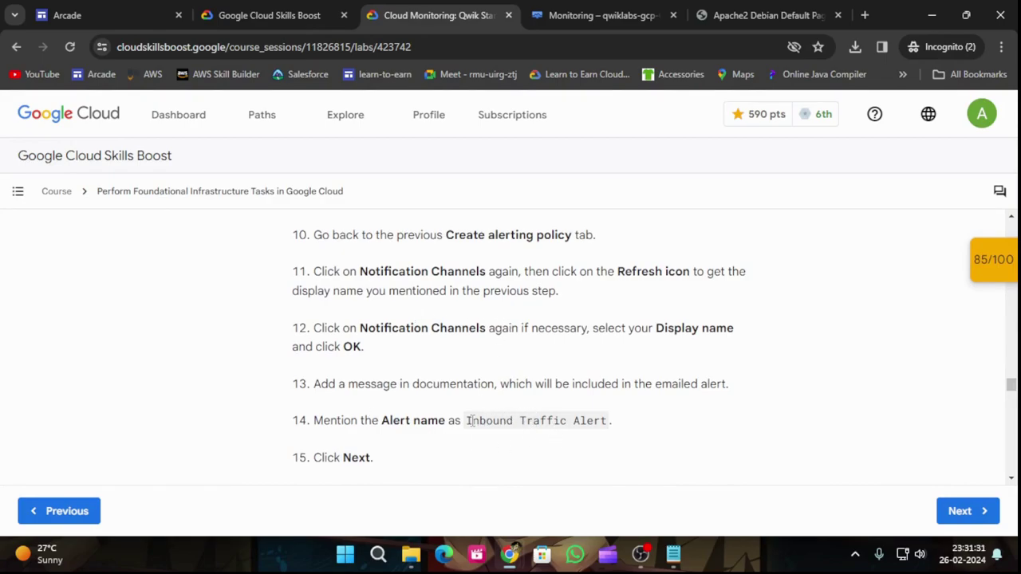
{"action": "left_click_drag", "start_coordinate": [469, 421], "coordinate": [608, 423]}
{"action": "key", "text": "ctrl+c"}
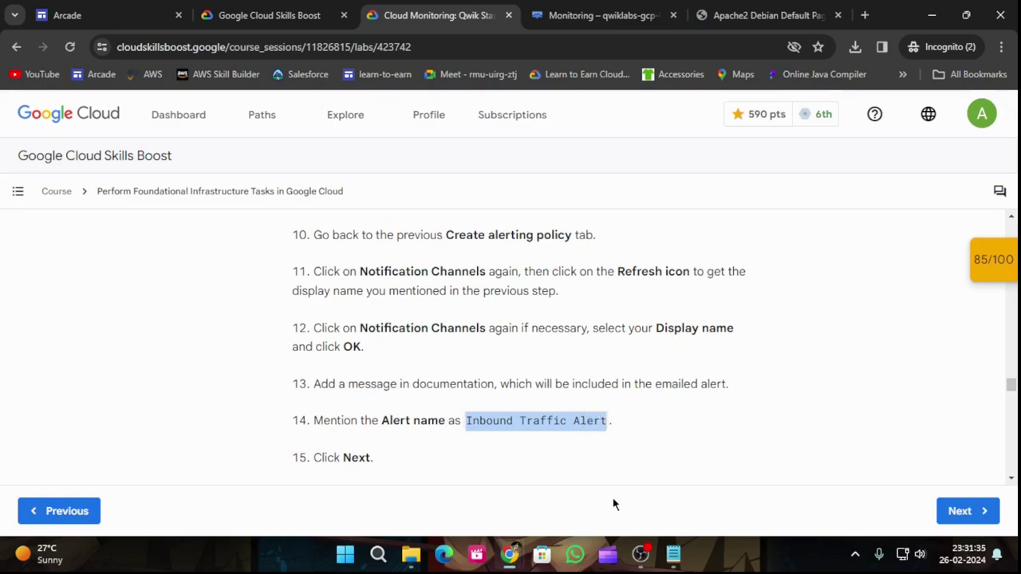
{"action": "key", "text": "ctrl+Tab"}
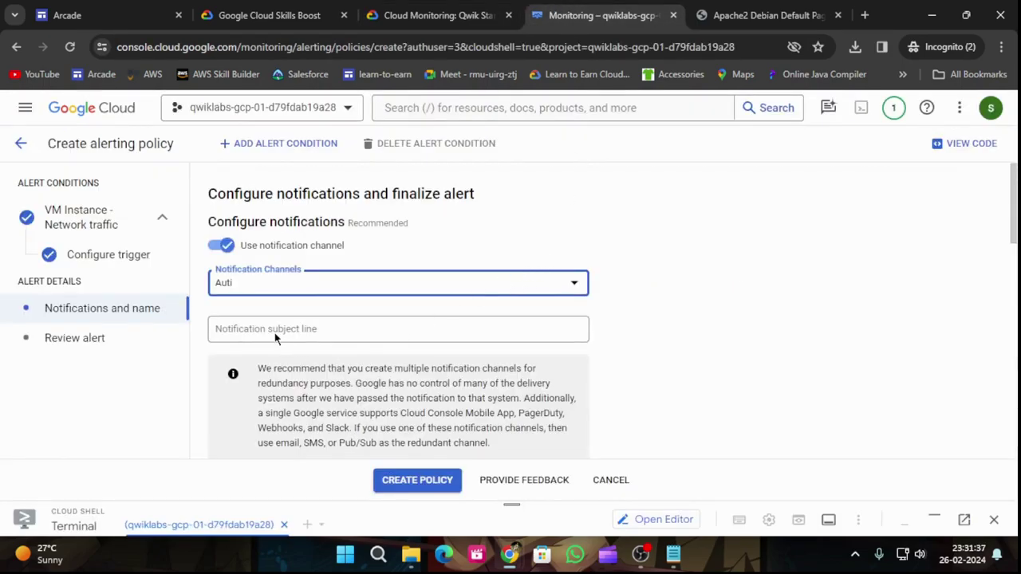
Step: Paste 'Inbound Traffic Alert' as the alert policy name
{"action": "scroll", "coordinate": [339, 334], "scroll_direction": "down", "scroll_amount": 2}
{"action": "scroll", "coordinate": [339, 333], "scroll_direction": "down", "scroll_amount": 3}
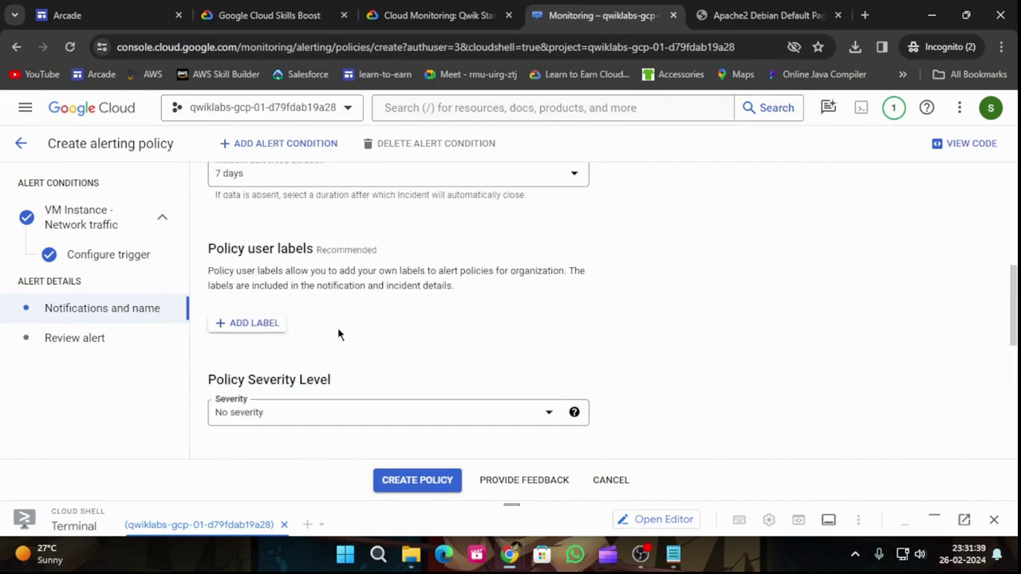
{"action": "scroll", "coordinate": [338, 331], "scroll_direction": "down", "scroll_amount": 3}
{"action": "scroll", "coordinate": [338, 343], "scroll_direction": "down", "scroll_amount": 3}
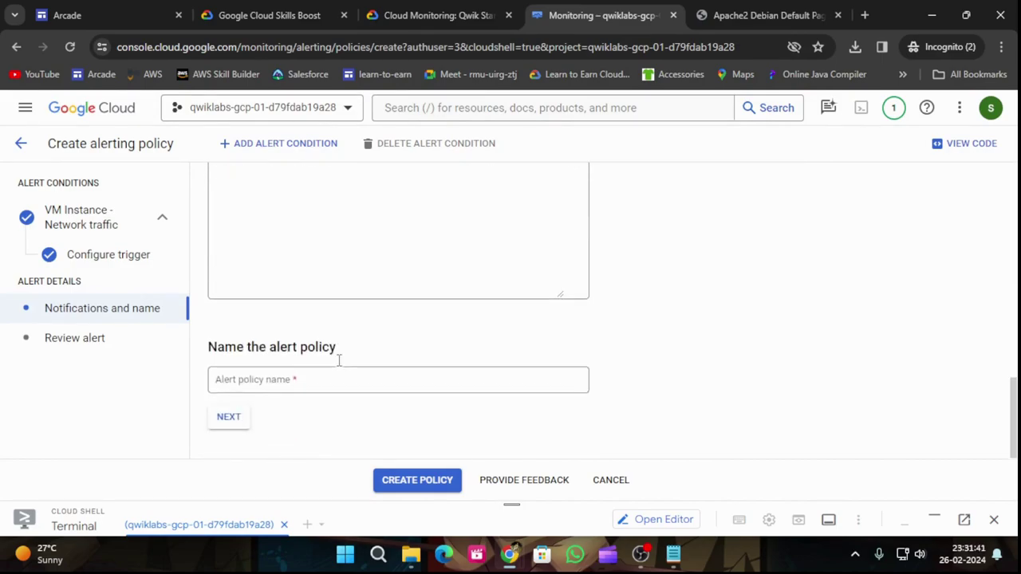
{"action": "left_click", "coordinate": [302, 385]}
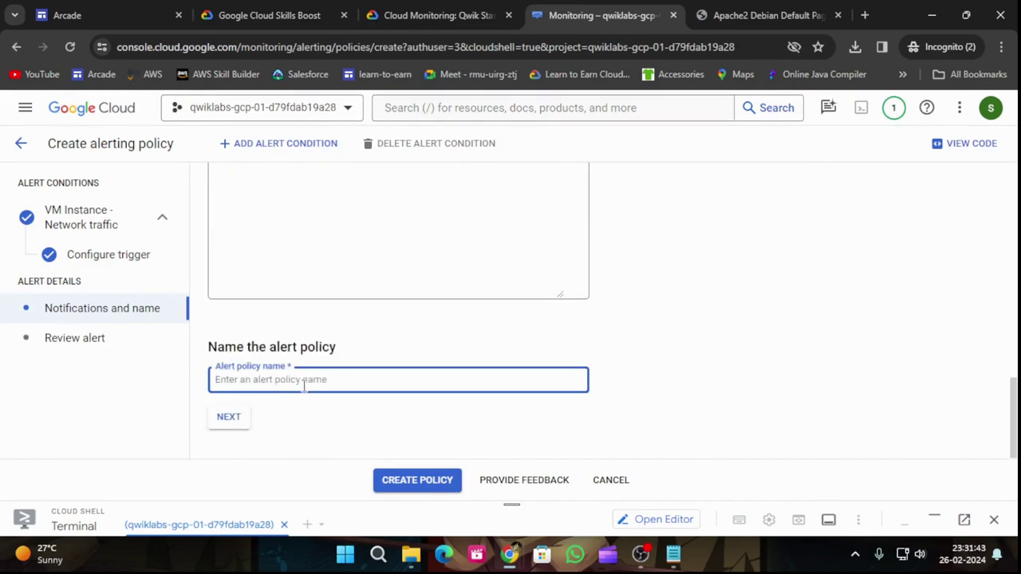
{"action": "key", "text": "ctrl+v"}
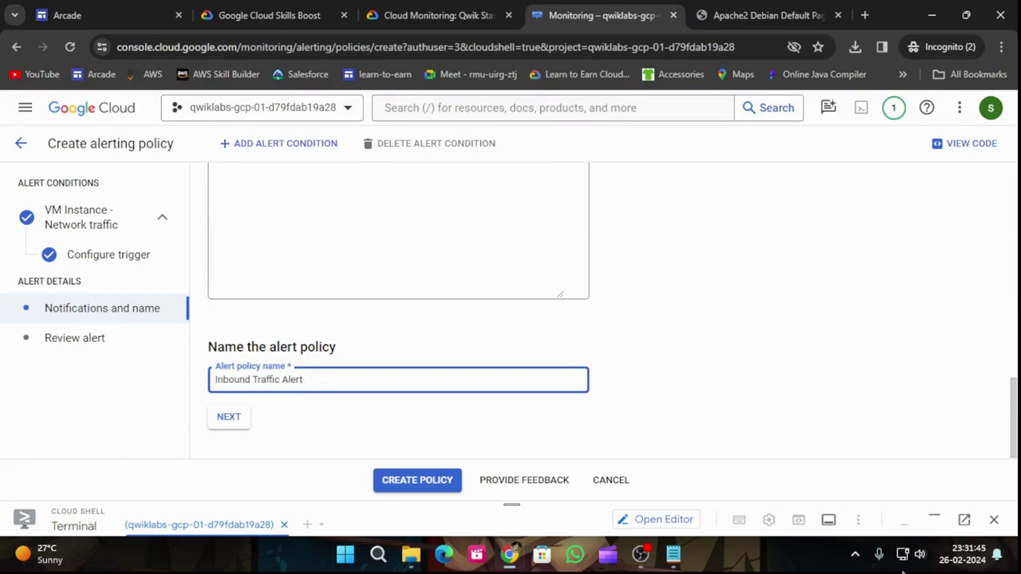
Step: Review and create the alerting policy, then return to the lab page
{"action": "left_click", "coordinate": [483, 12]}
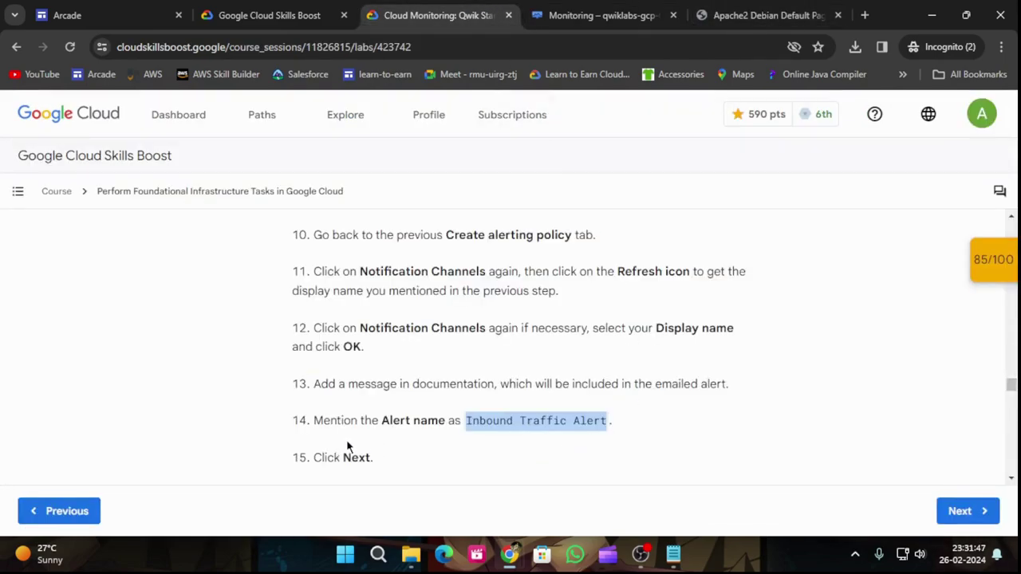
{"action": "scroll", "coordinate": [405, 471], "scroll_direction": "down", "scroll_amount": 2}
{"action": "scroll", "coordinate": [364, 401], "scroll_direction": "down", "scroll_amount": 2}
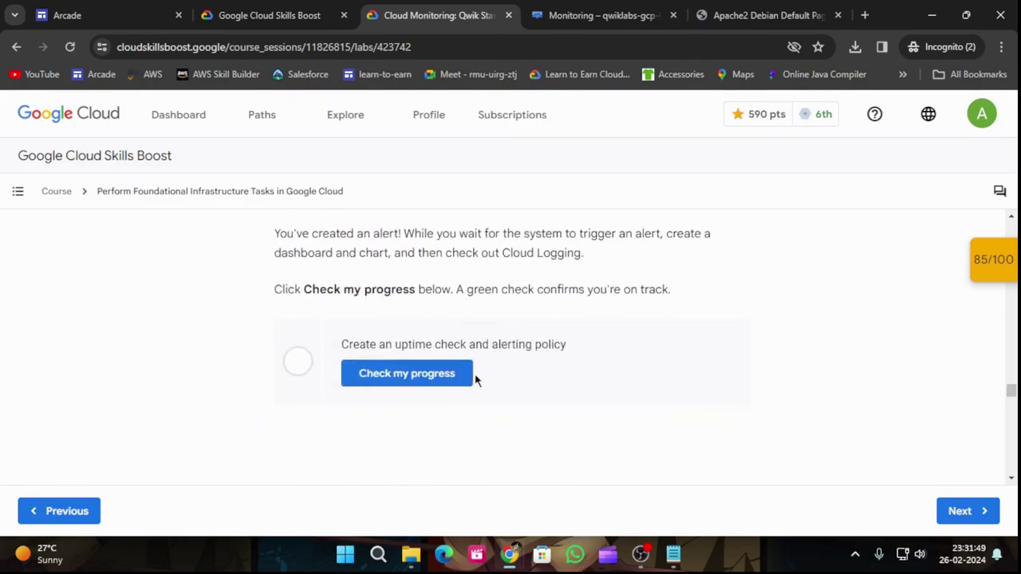
{"action": "left_click", "coordinate": [594, 14]}
{"action": "left_click", "coordinate": [241, 423]}
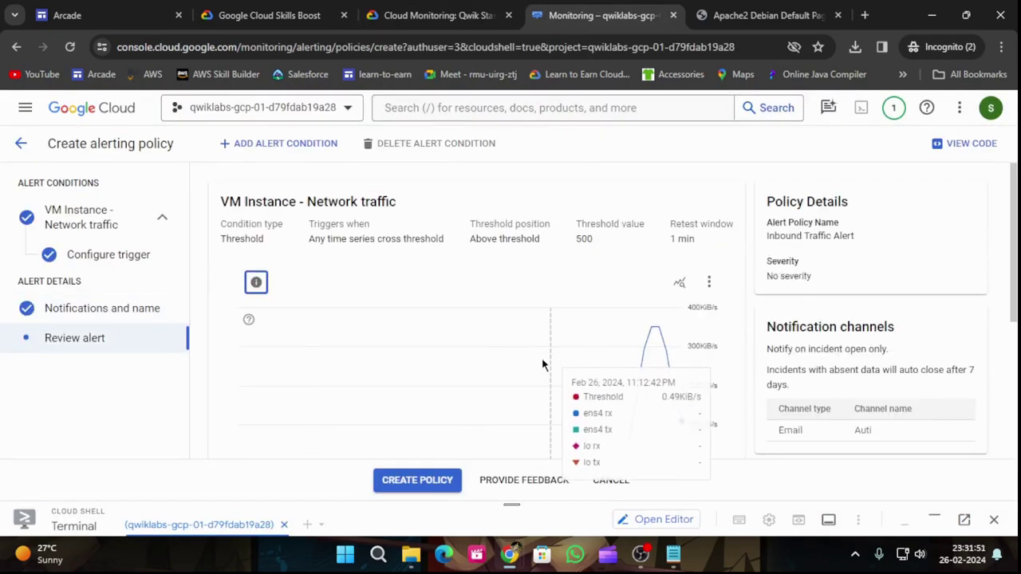
{"action": "left_click", "coordinate": [424, 481]}
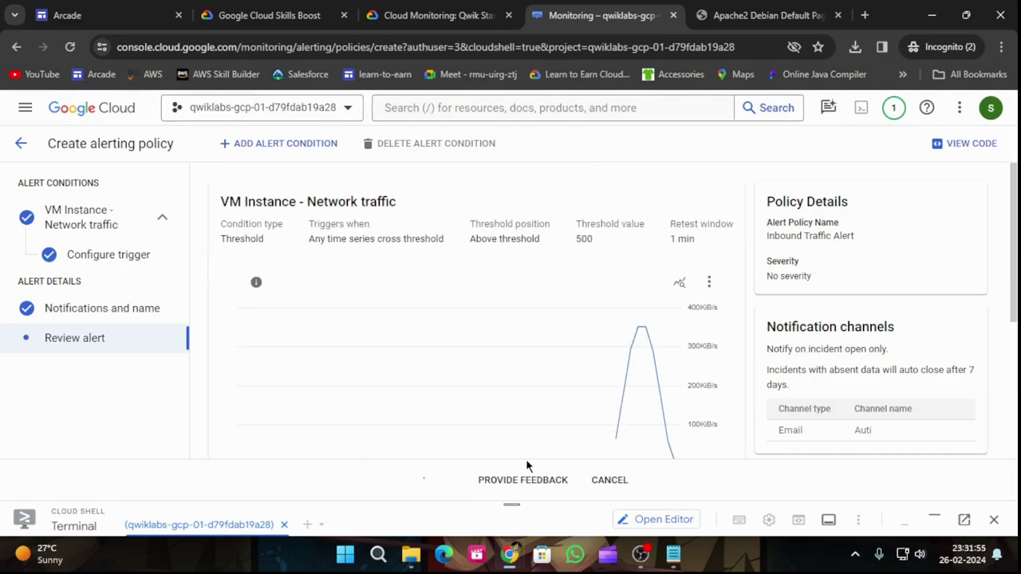
{"action": "left_click", "coordinate": [472, 14]}
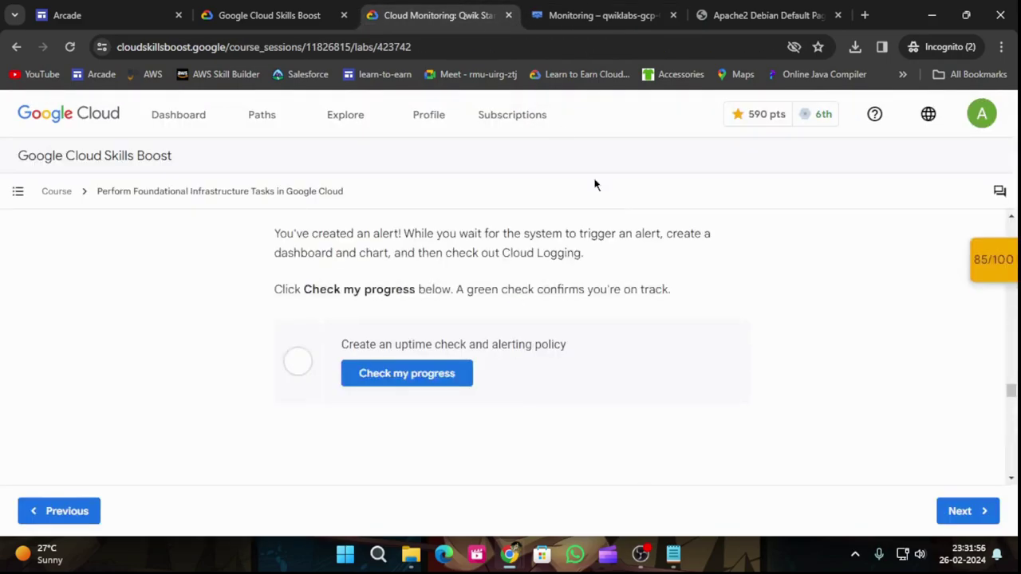
Step: Verify the uptime check and alerting policy checkpoint with Check my progress, reaching 25/25
{"action": "left_click", "coordinate": [385, 360]}
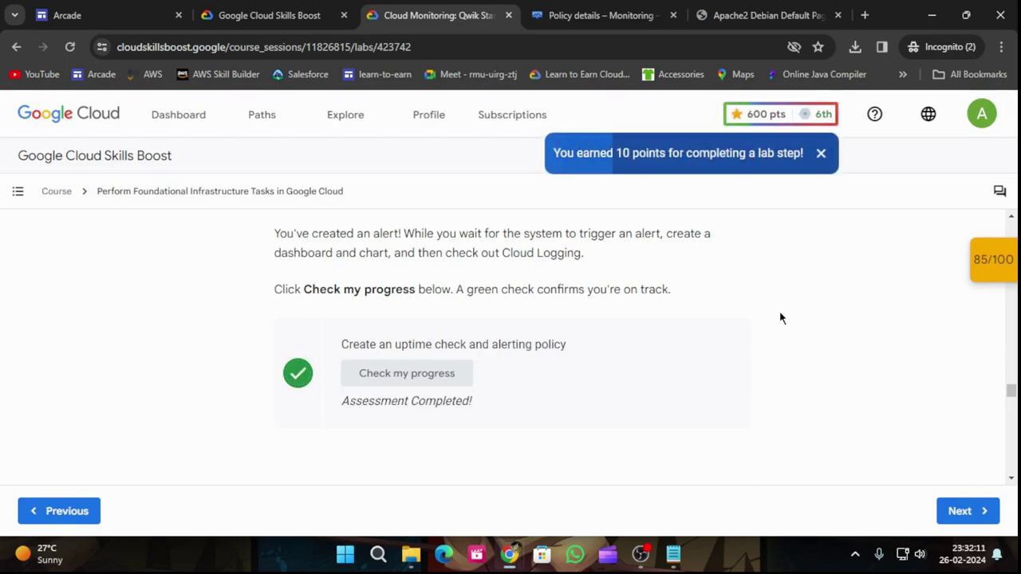
{"action": "left_click", "coordinate": [989, 260]}
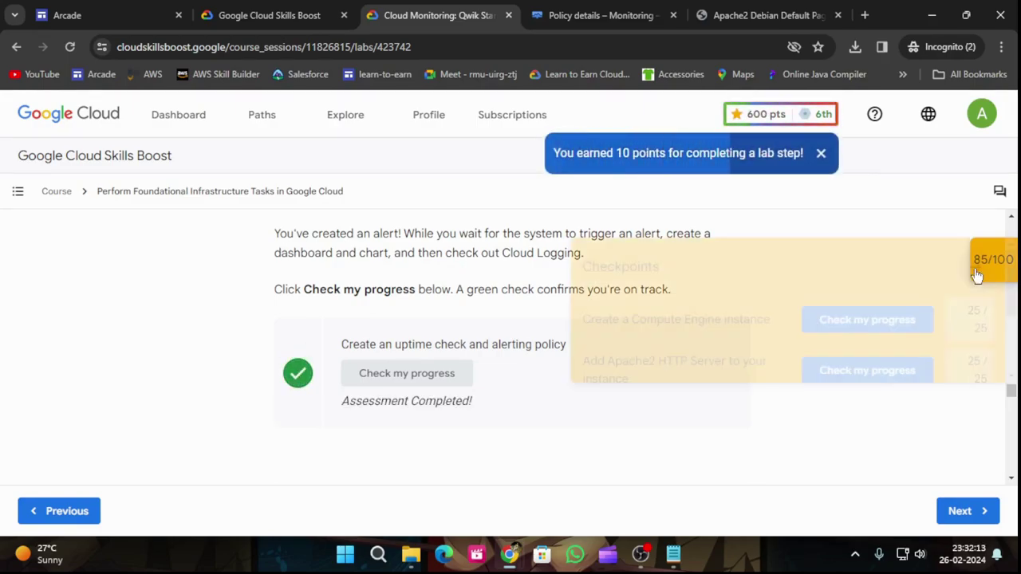
{"action": "scroll", "coordinate": [966, 375], "scroll_direction": "down", "scroll_amount": 2}
{"action": "left_click", "coordinate": [861, 354]}
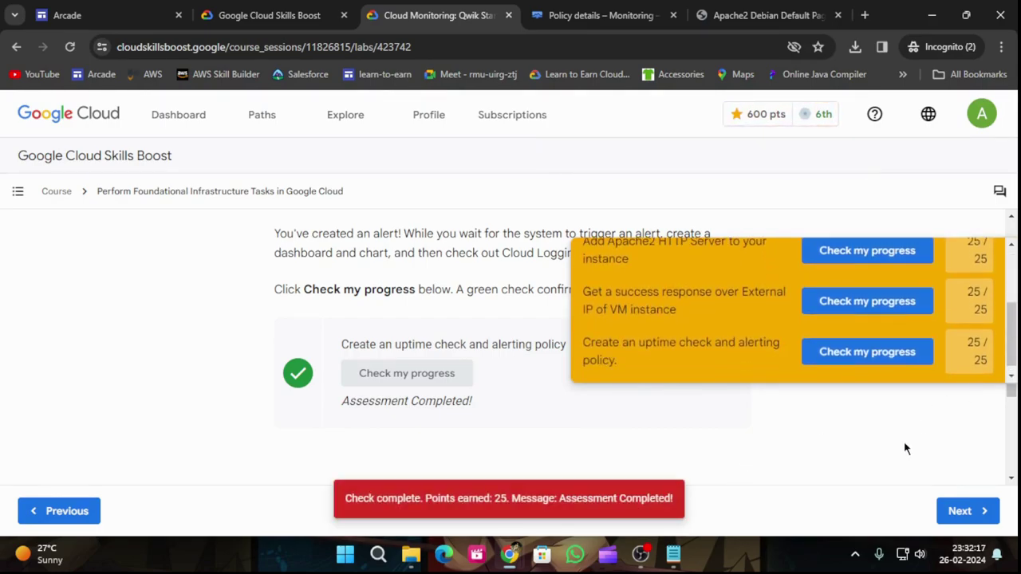
Step: Close the checkpoints list and scroll back to the top of the lab page
{"action": "scroll", "coordinate": [949, 341], "scroll_direction": "up", "scroll_amount": 2}
{"action": "left_click", "coordinate": [975, 264]}
{"action": "scroll", "coordinate": [775, 403], "scroll_direction": "down", "scroll_amount": 5}
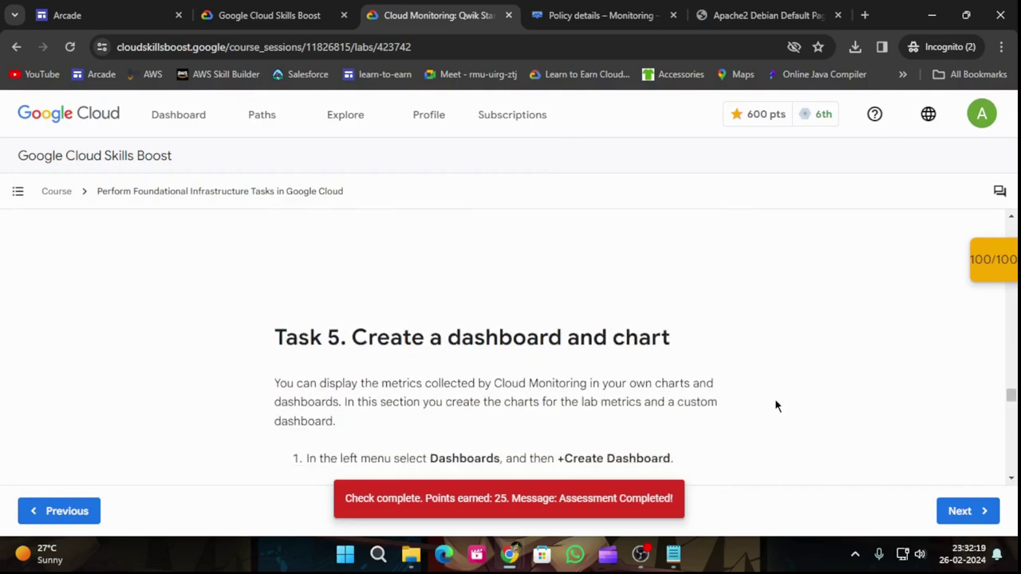
{"action": "scroll", "coordinate": [775, 407], "scroll_direction": "down", "scroll_amount": 3}
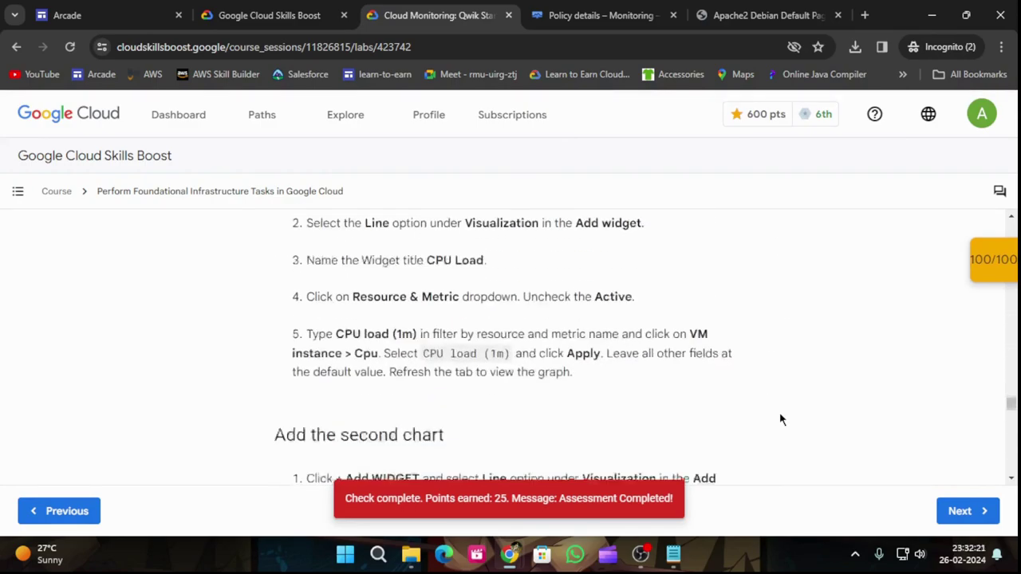
{"action": "scroll", "coordinate": [779, 420], "scroll_direction": "up", "scroll_amount": 1}
{"action": "scroll", "coordinate": [670, 376], "scroll_direction": "up", "scroll_amount": 10}
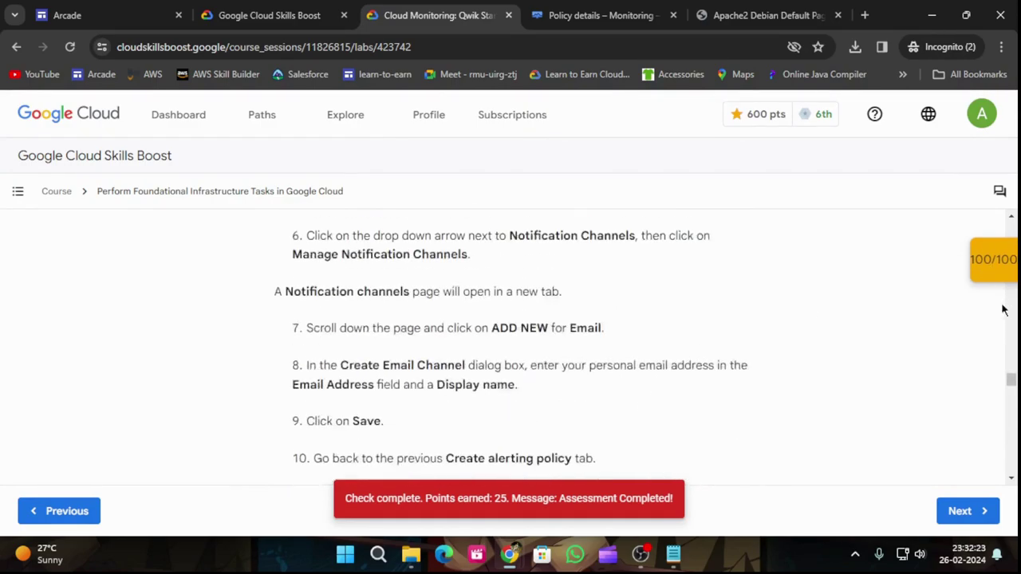
{"action": "scroll", "coordinate": [1017, 298], "scroll_direction": "up", "scroll_amount": 20}
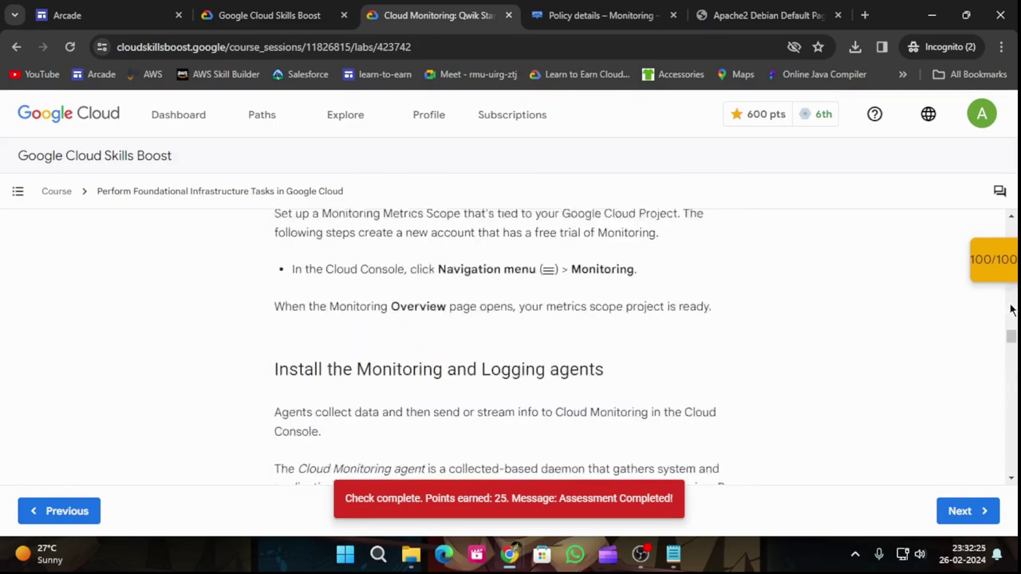
{"action": "scroll", "coordinate": [1018, 299], "scroll_direction": "up", "scroll_amount": 10}
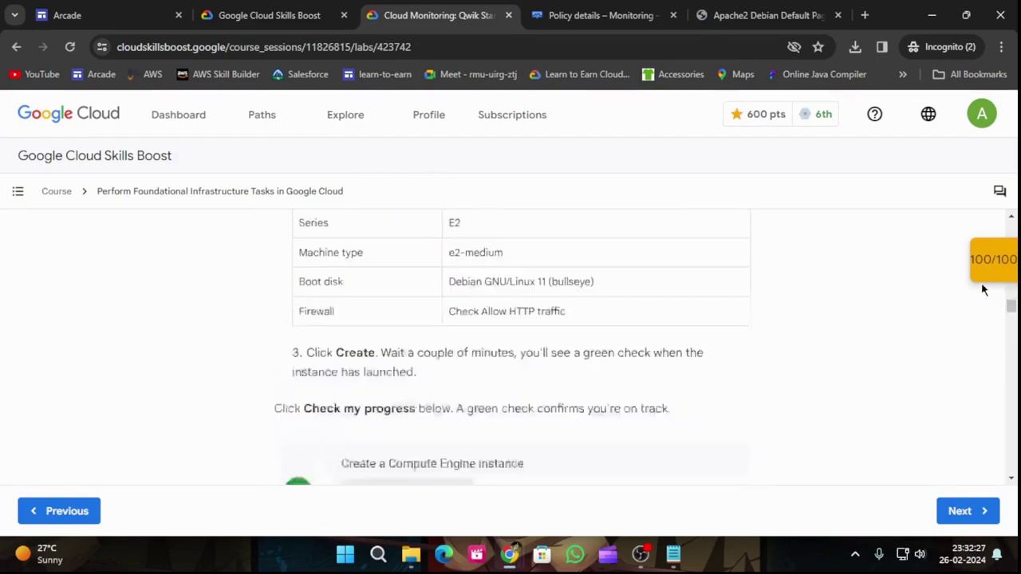
{"action": "scroll", "coordinate": [983, 289], "scroll_direction": "up", "scroll_amount": 15}
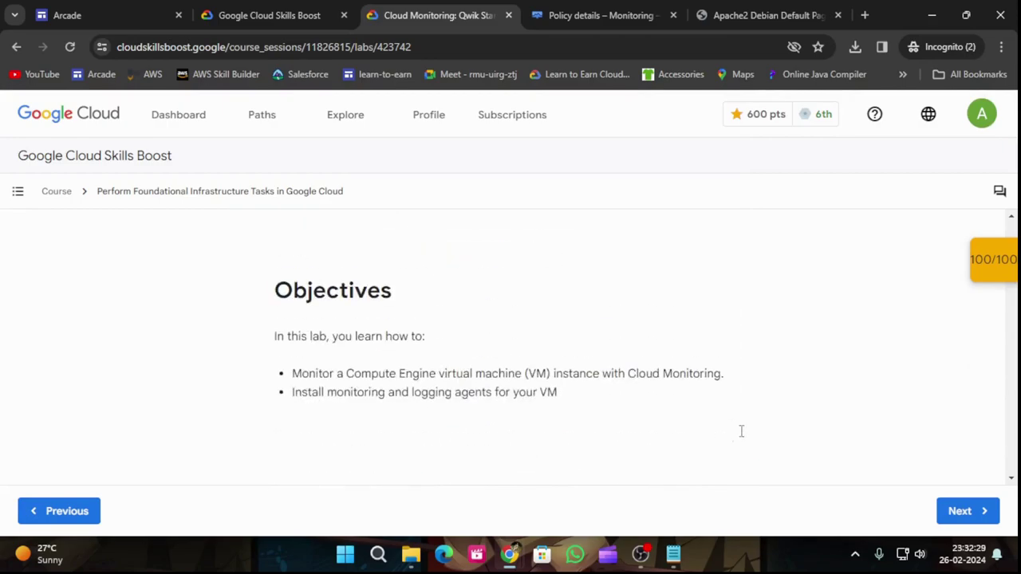
{"action": "scroll", "coordinate": [741, 448], "scroll_direction": "up", "scroll_amount": 8}
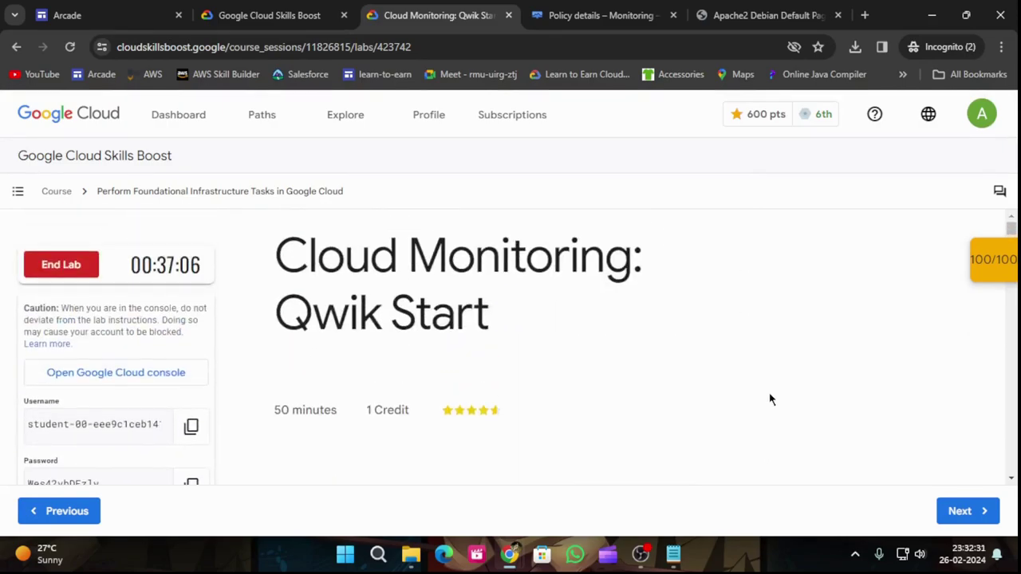
Step: End the lab, confirm it, and give a five-star rating
{"action": "left_click", "coordinate": [75, 263]}
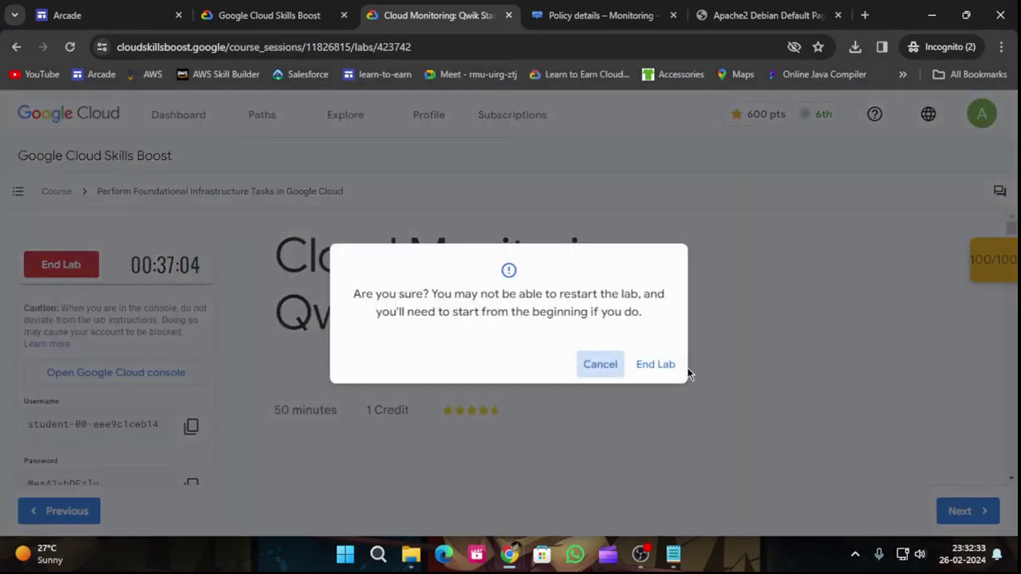
{"action": "left_click", "coordinate": [665, 366]}
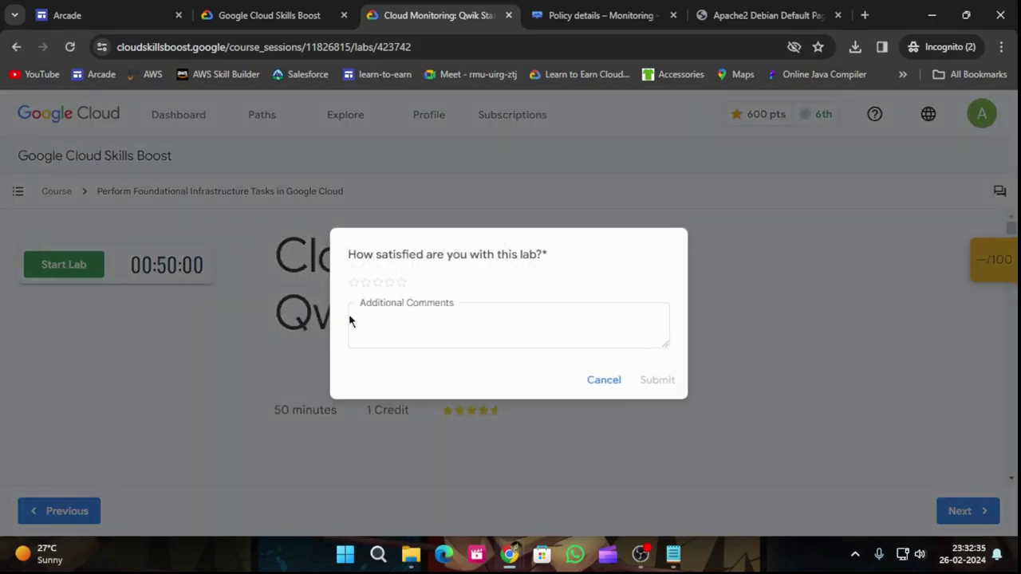
{"action": "left_click", "coordinate": [401, 283]}
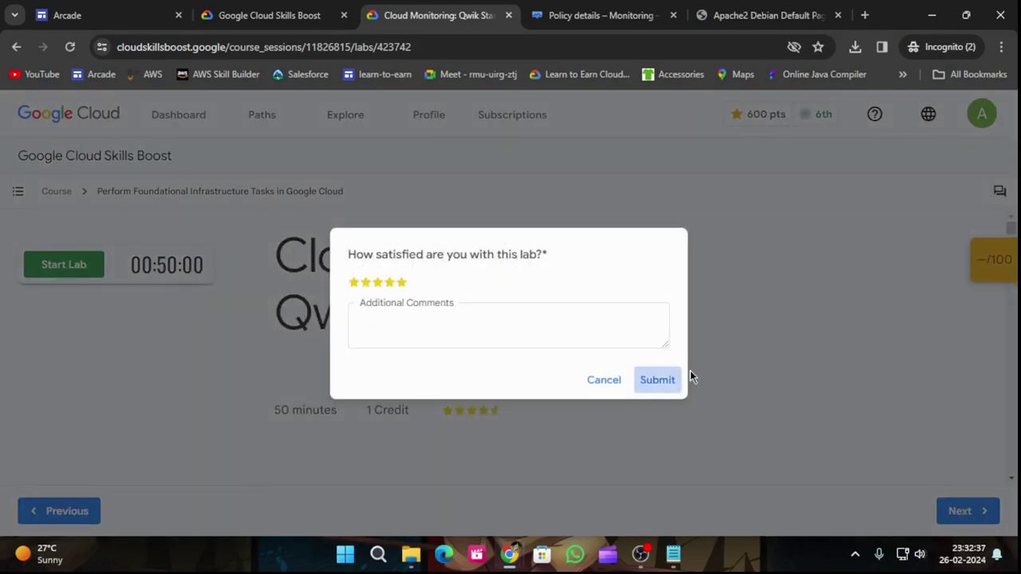